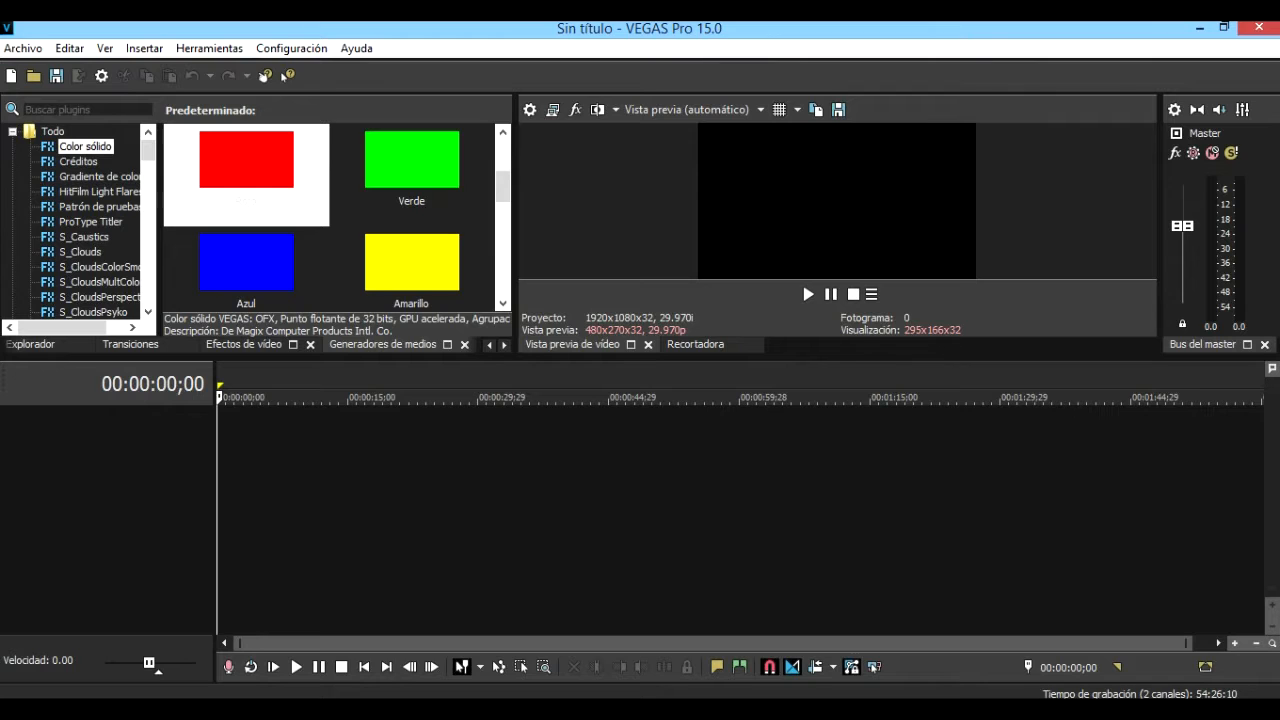
Open the lagunanegra2 image from the Descargas folder so it is placed on the timeline.
{"action": "left_click", "coordinate": [23, 48]}
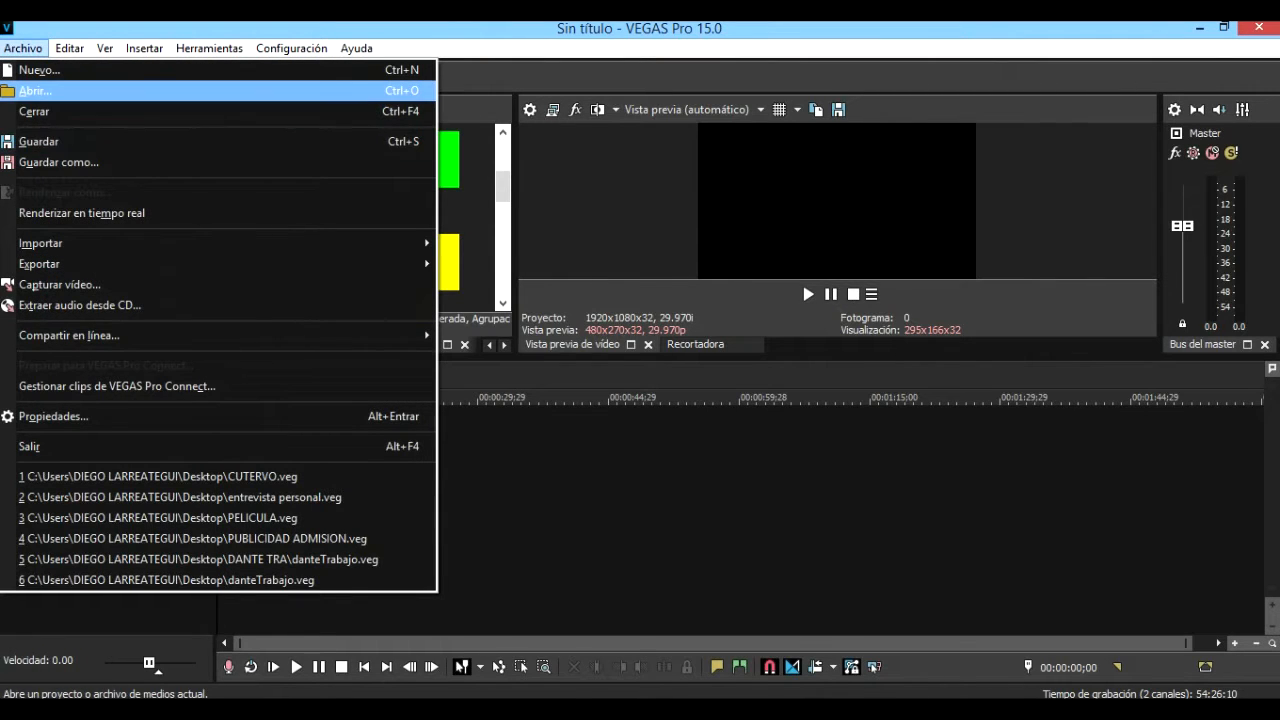
{"action": "left_click", "coordinate": [283, 90]}
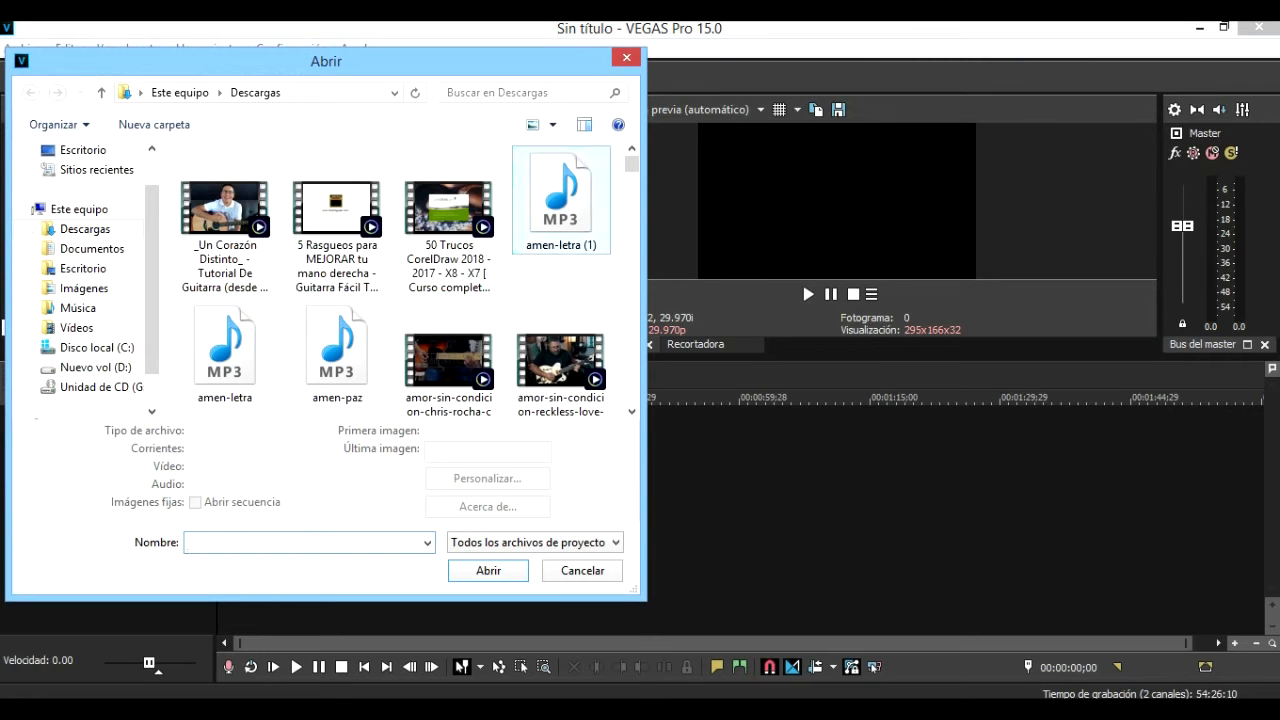
{"action": "scroll", "coordinate": [405, 280], "scroll_direction": "down", "scroll_amount": 10}
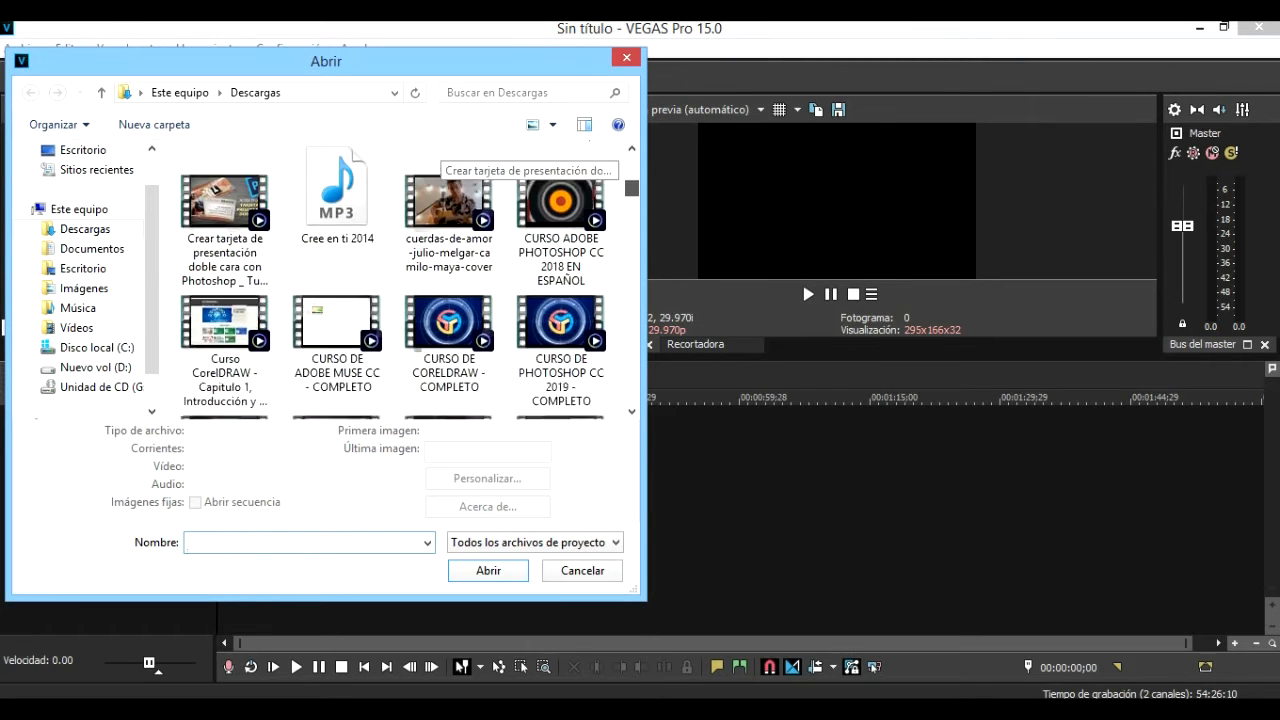
{"action": "mouse_move", "coordinate": [632, 240]}
{"action": "left_mouse_down"}
{"action": "mouse_move", "coordinate": [632, 256]}
{"action": "mouse_move", "coordinate": [632, 245]}
{"action": "left_mouse_up"}
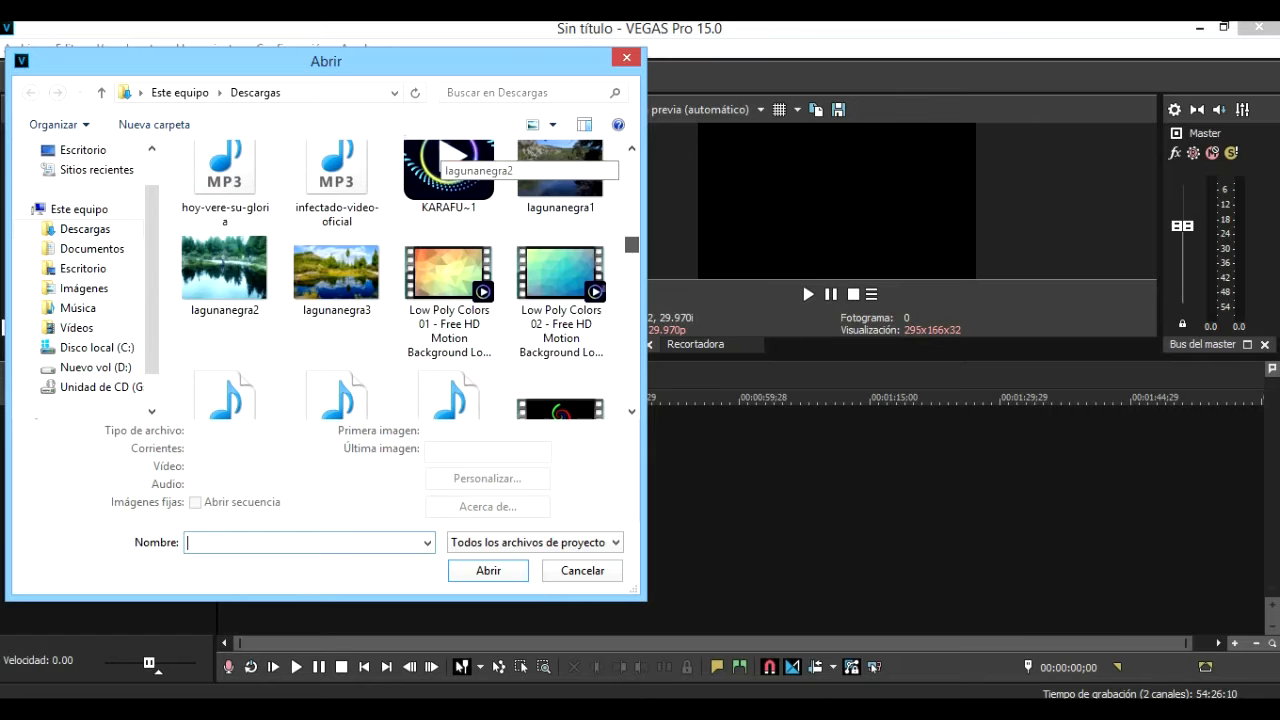
{"action": "left_click", "coordinate": [225, 275]}
{"action": "double_click", "coordinate": [225, 275]}
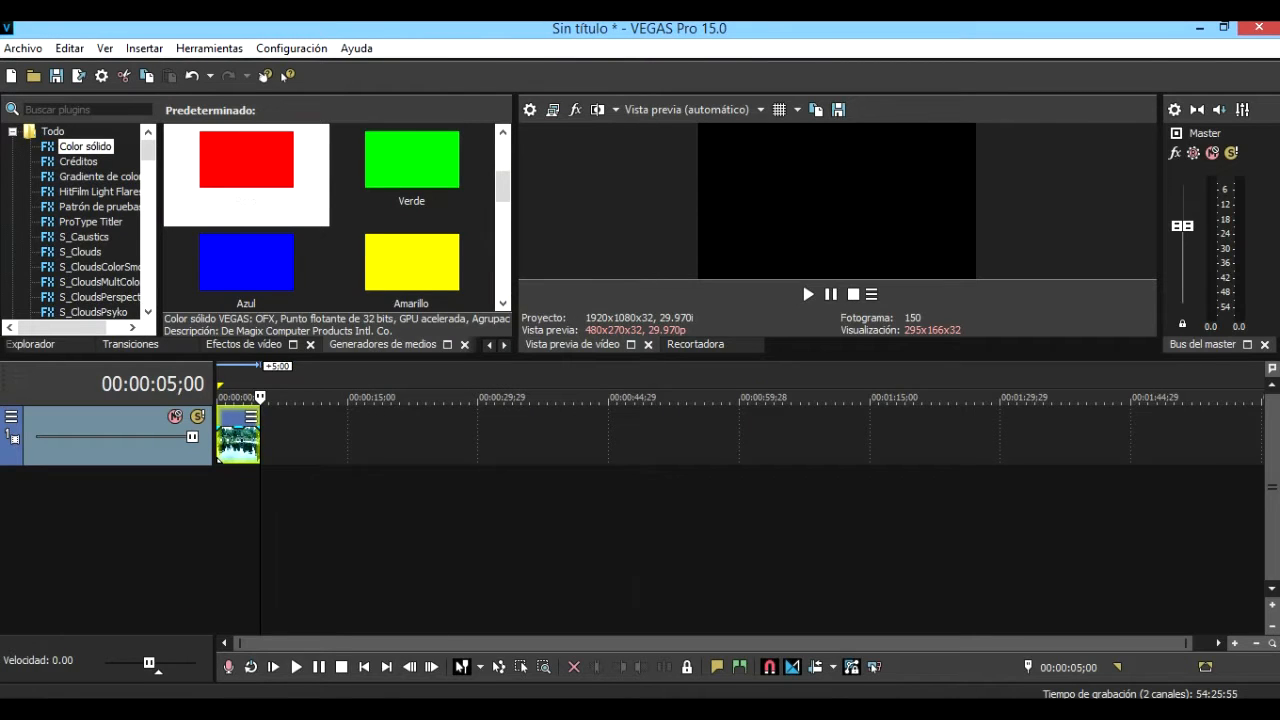
Insert an empty audio track below the lake image's video track.
{"action": "left_click", "coordinate": [235, 443]}
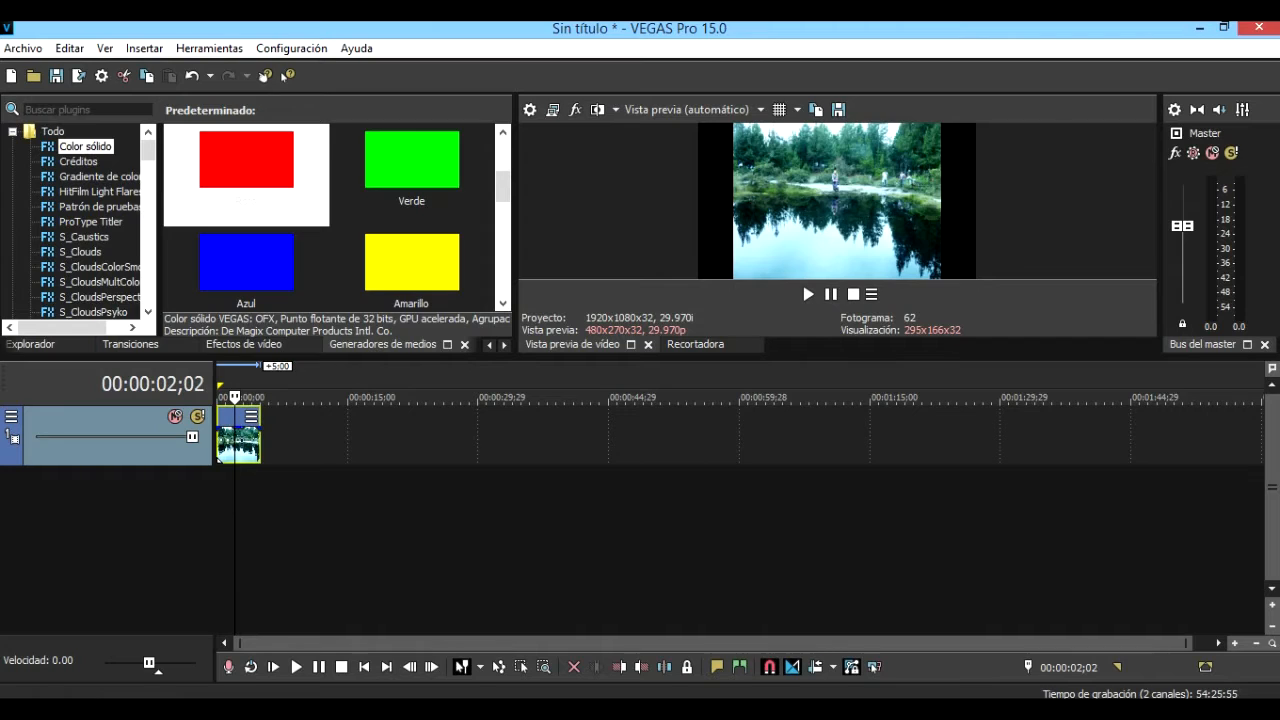
{"action": "right_click", "coordinate": [242, 495]}
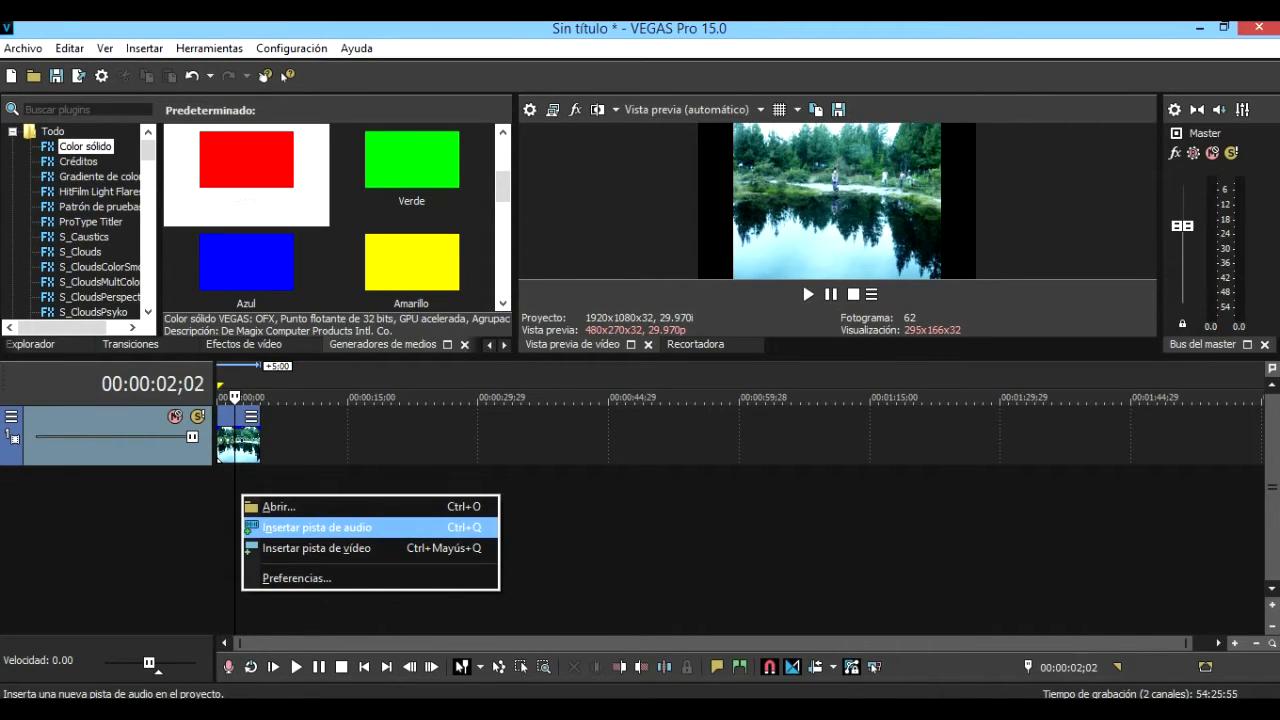
{"action": "left_click", "coordinate": [317, 528]}
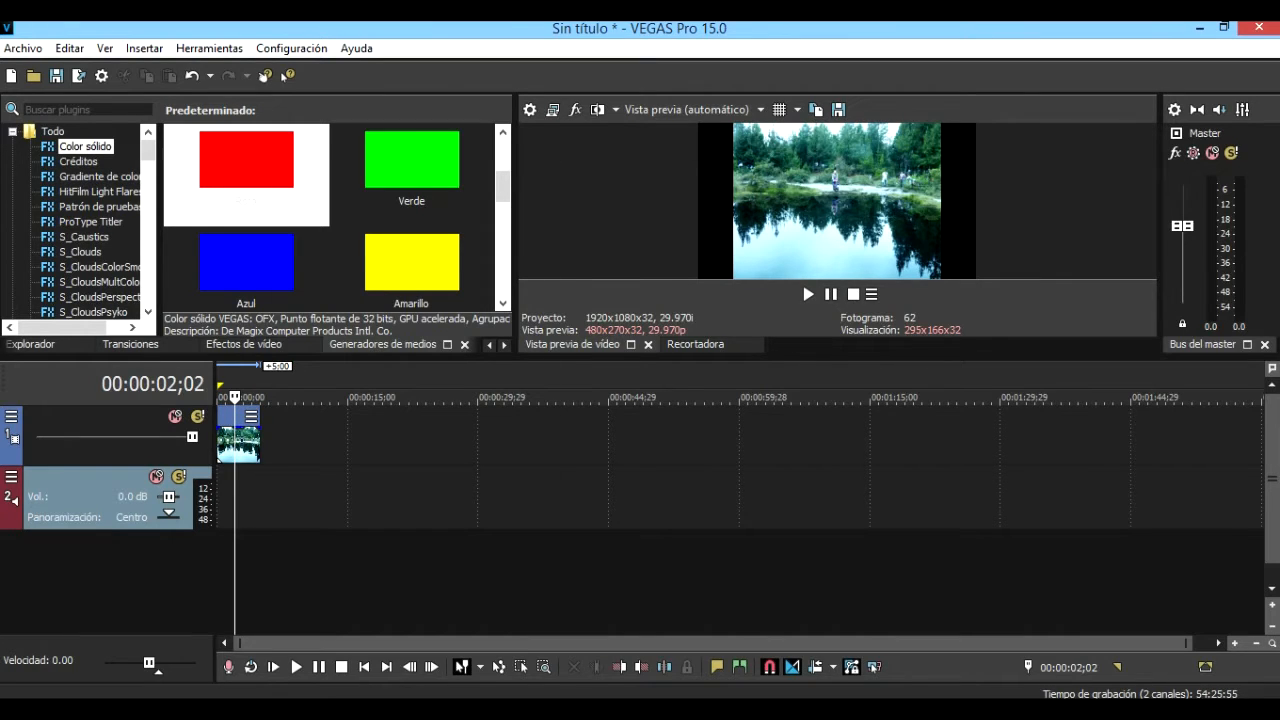
{"action": "right_click", "coordinate": [278, 502]}
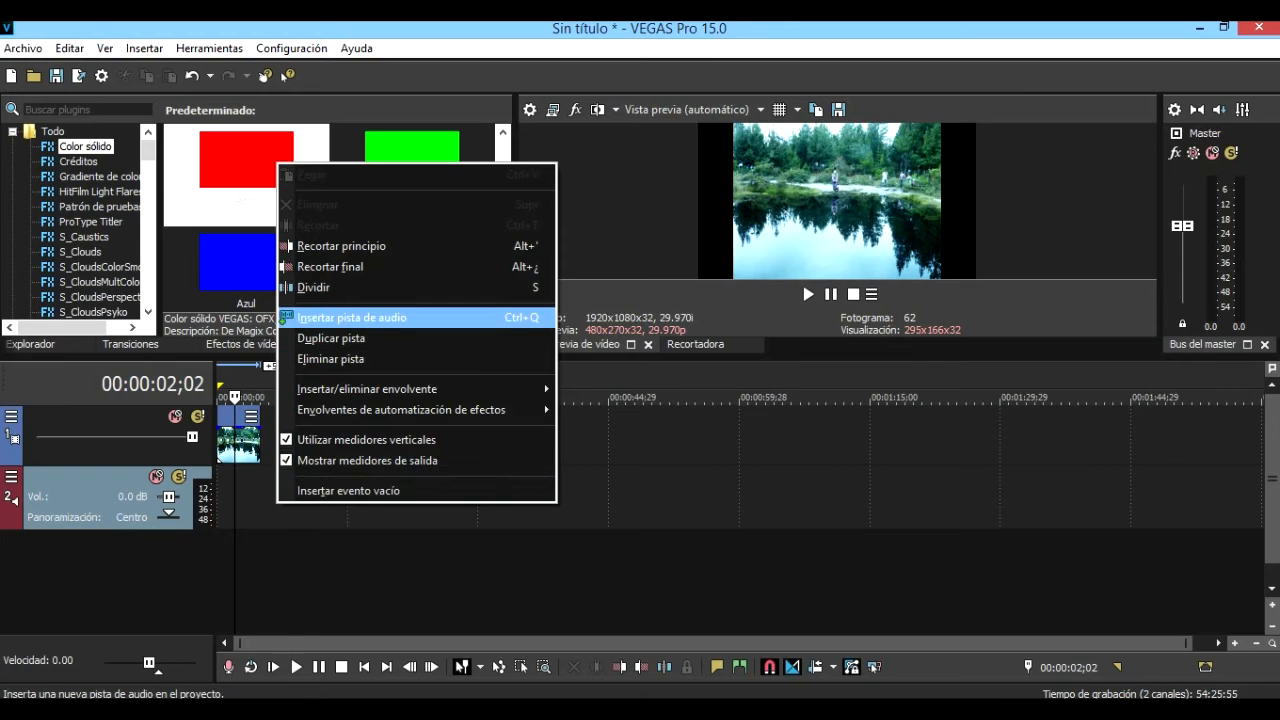
{"action": "right_click", "coordinate": [276, 551]}
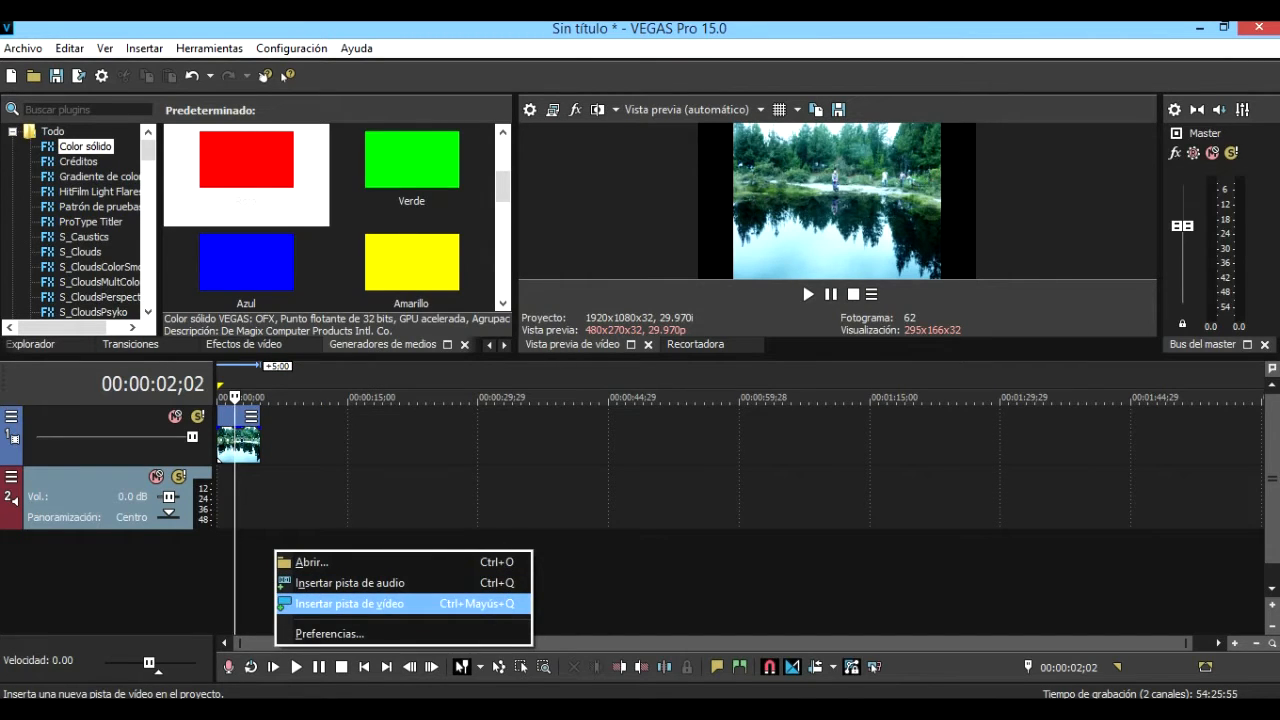
{"action": "key", "text": "Escape"}
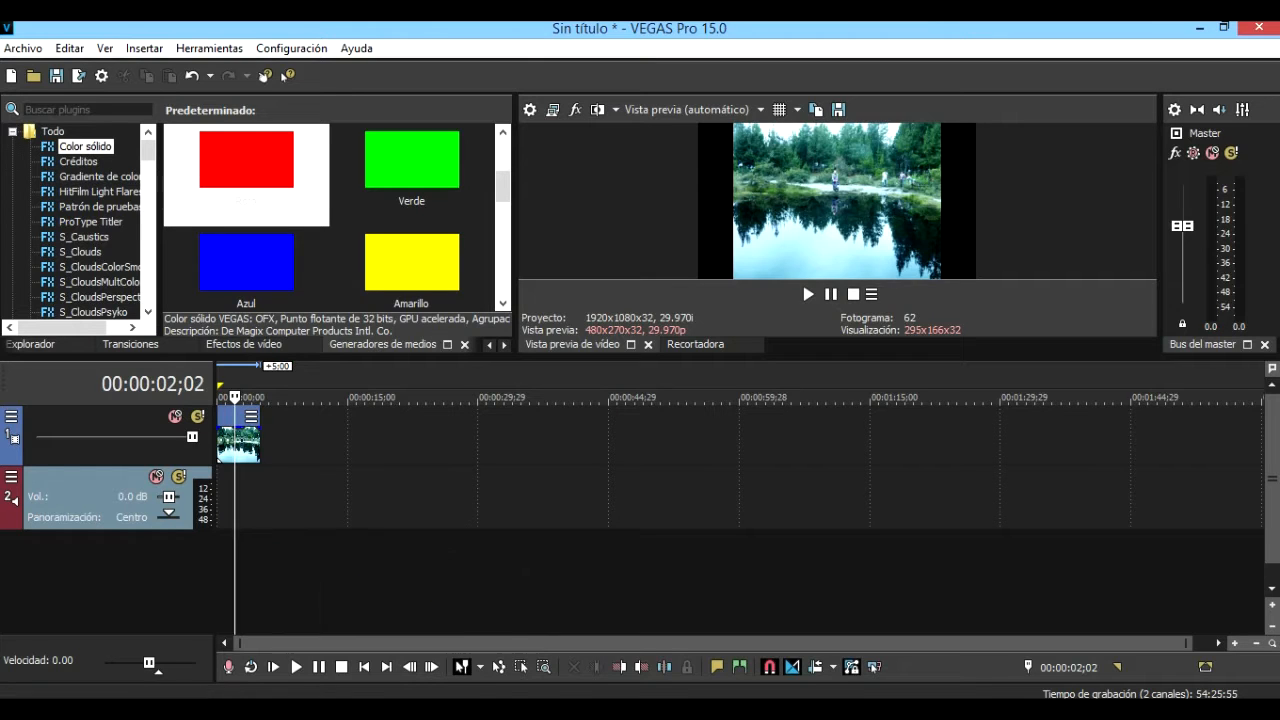
{"action": "left_click", "coordinate": [269, 551]}
{"action": "left_click", "coordinate": [243, 551]}
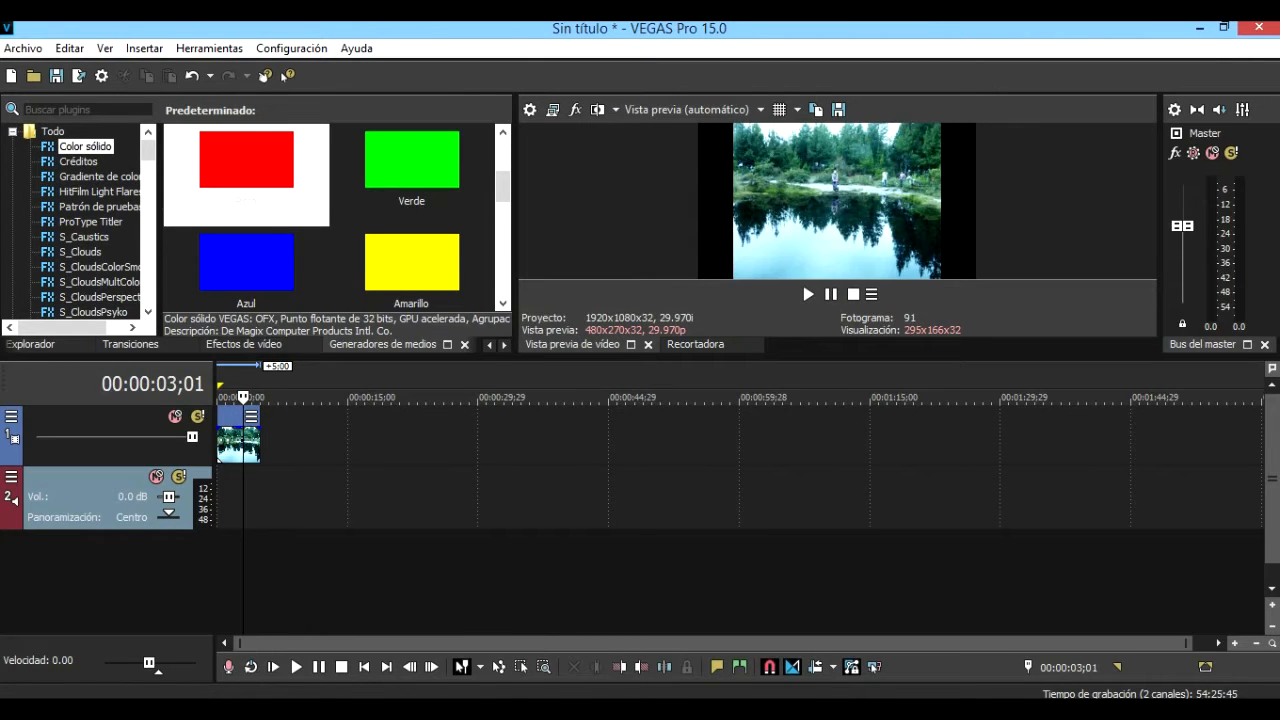
Import the amen-letra (1) MP3 onto the audio track and move it to the start of the timeline.
{"action": "left_click", "coordinate": [22, 48]}
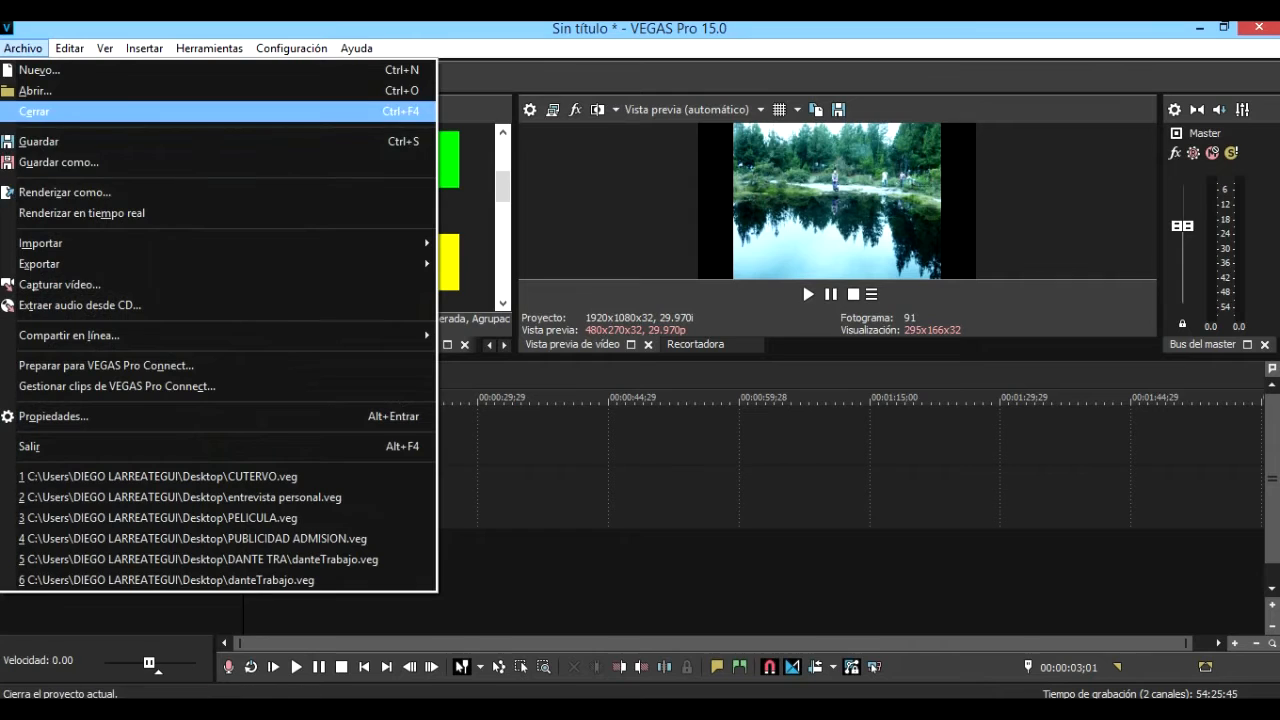
{"action": "left_click", "coordinate": [36, 91]}
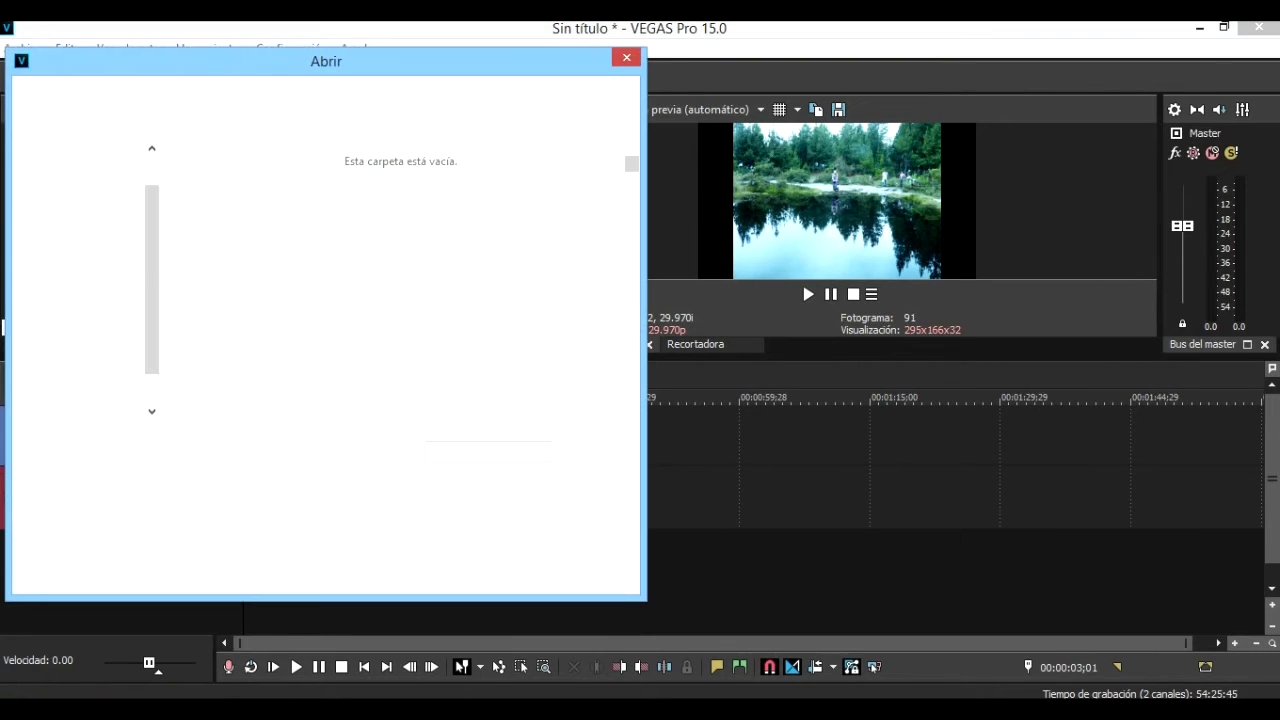
{"action": "left_click", "coordinate": [561, 200]}
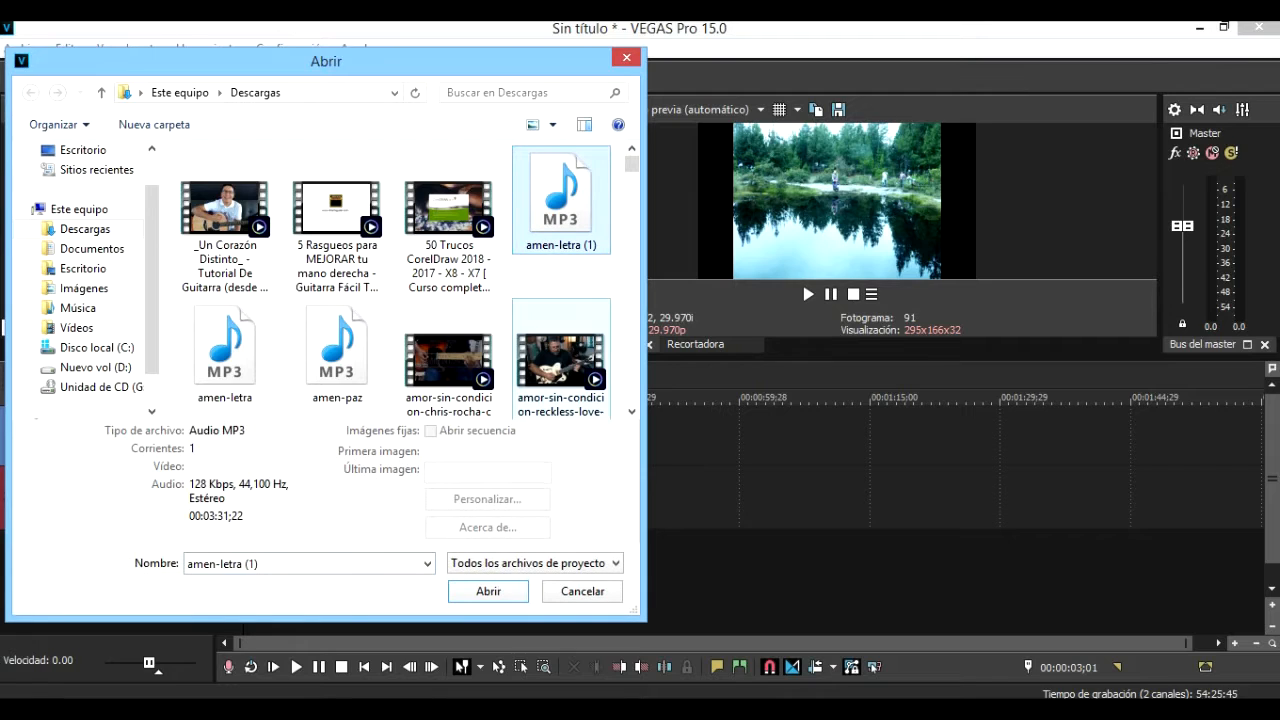
{"action": "left_click", "coordinate": [488, 591]}
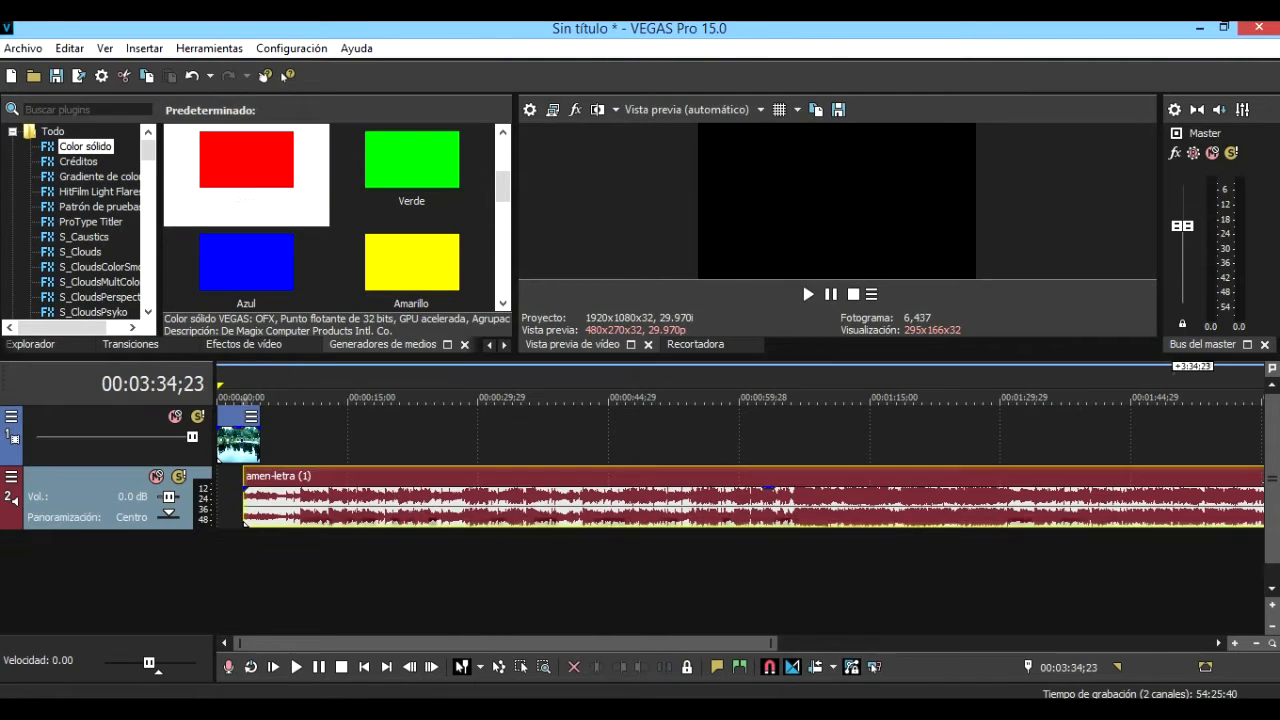
{"action": "left_click_drag", "start_coordinate": [420, 505], "coordinate": [393, 505]}
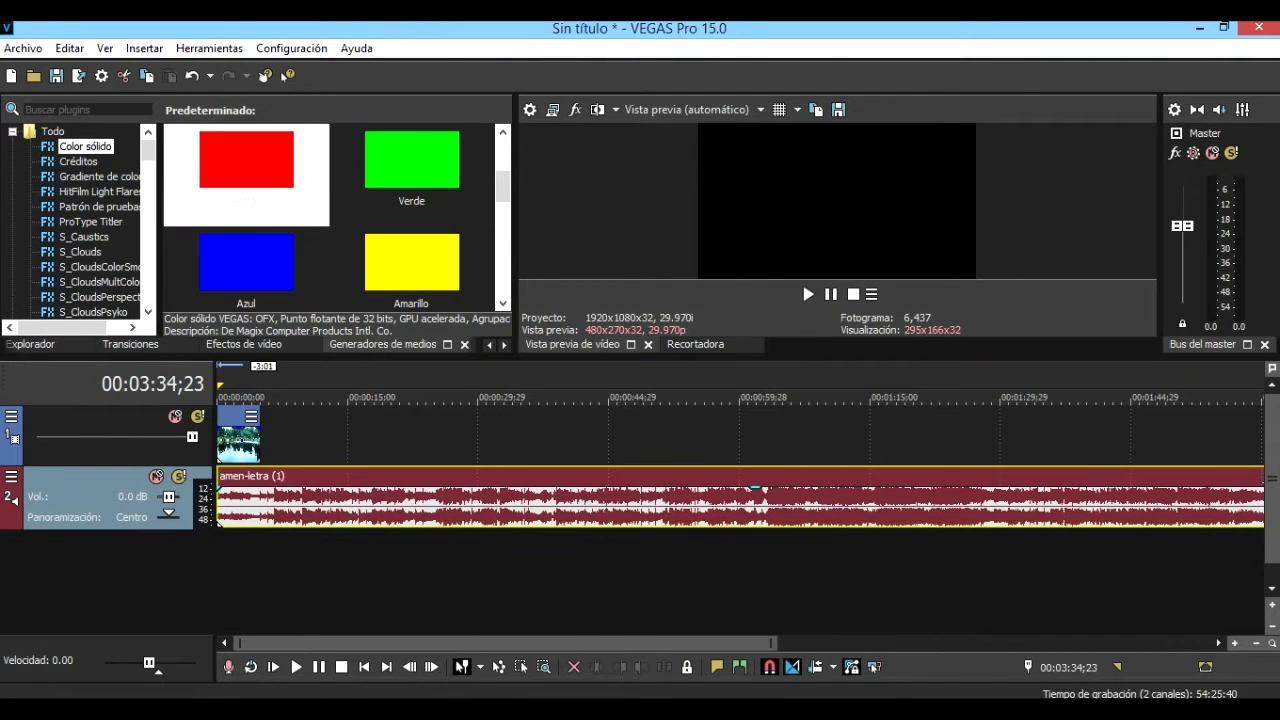
Play the project from the beginning and pause just before the lake image ends.
{"action": "key", "text": "ctrl+Home"}
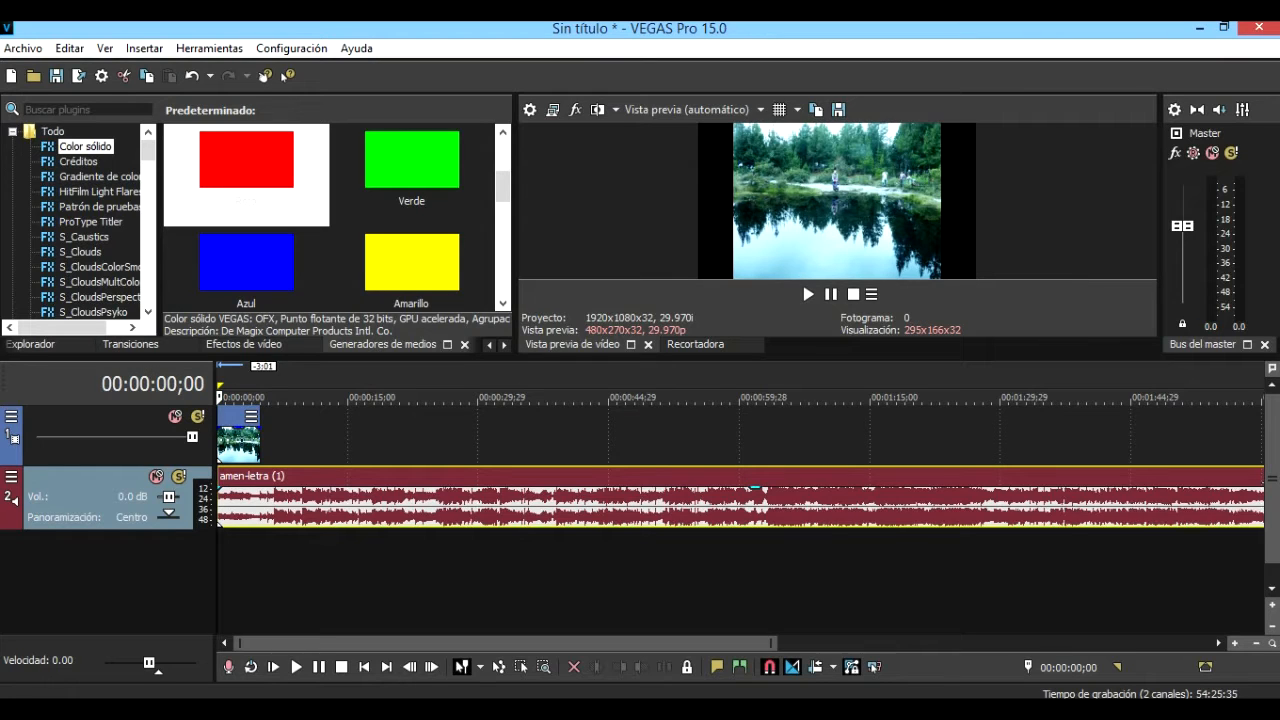
{"action": "left_click", "coordinate": [808, 294]}
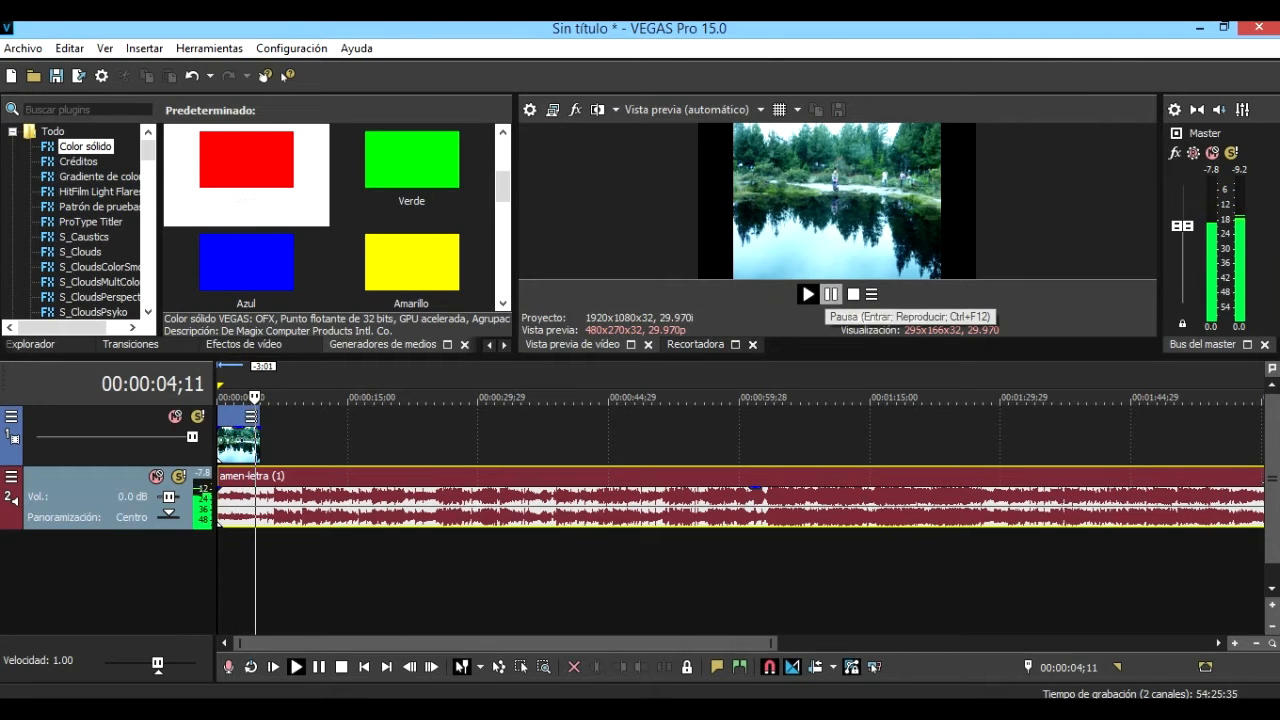
{"action": "left_click", "coordinate": [831, 294]}
{"action": "left_click", "coordinate": [831, 294]}
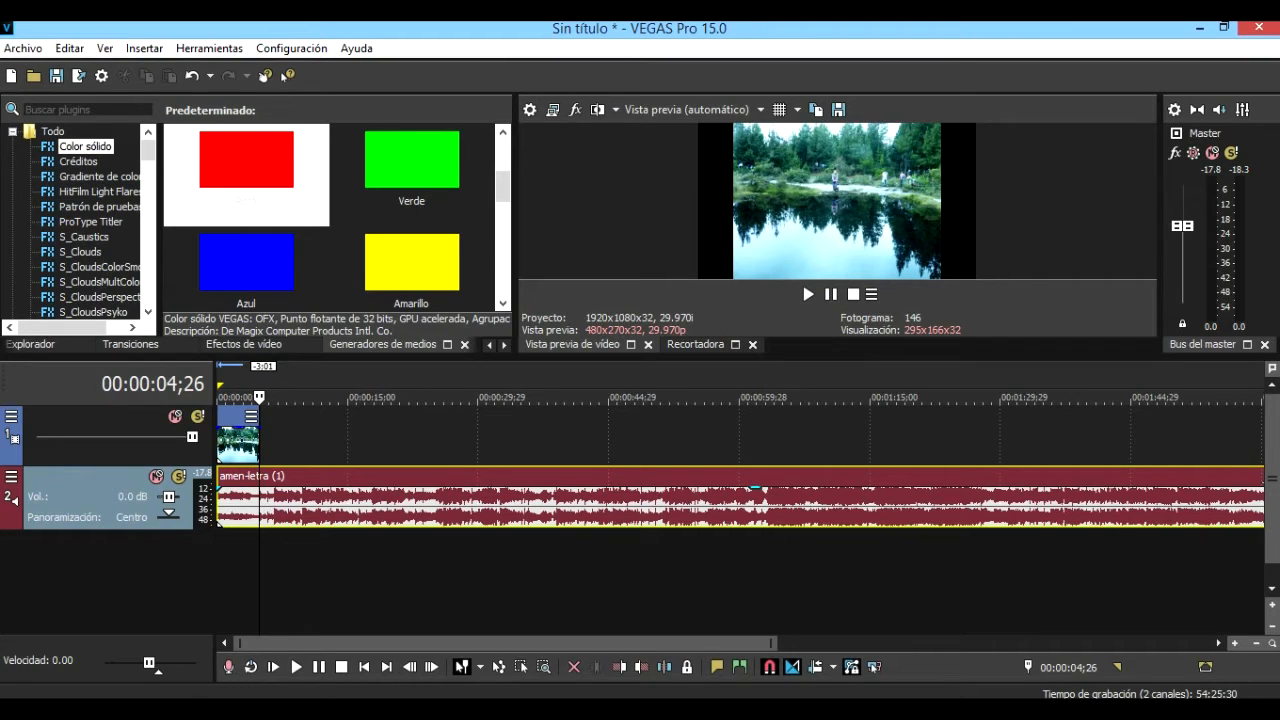
Split the audio at 00:00:05;00, where the image ends, and delete the remaining part of the song.
{"action": "left_click", "coordinate": [260, 397]}
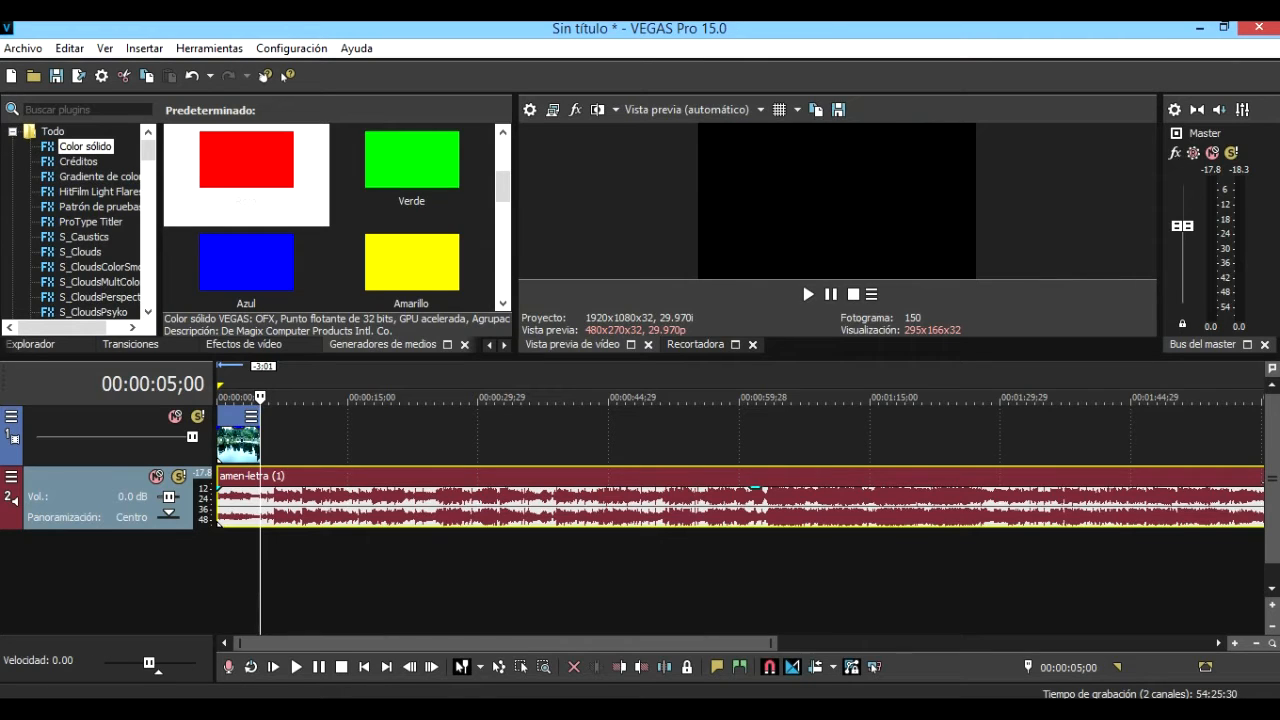
{"action": "key", "text": "s"}
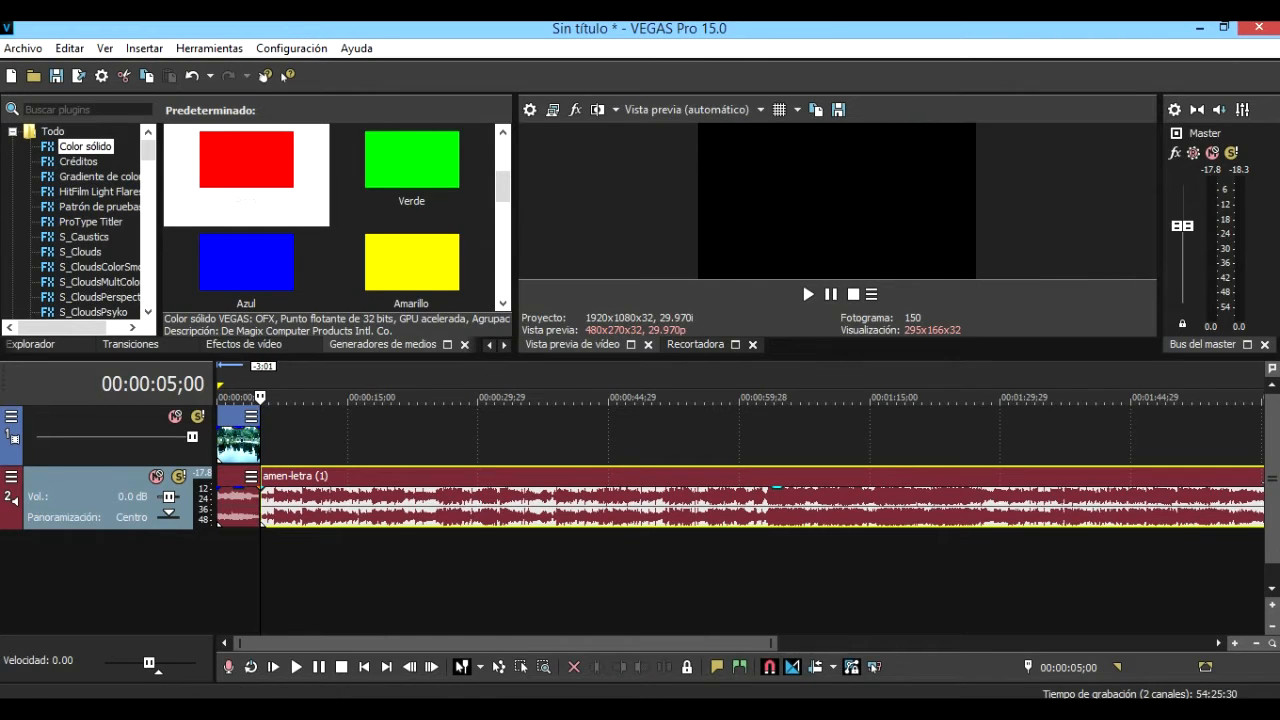
{"action": "left_click", "coordinate": [596, 505]}
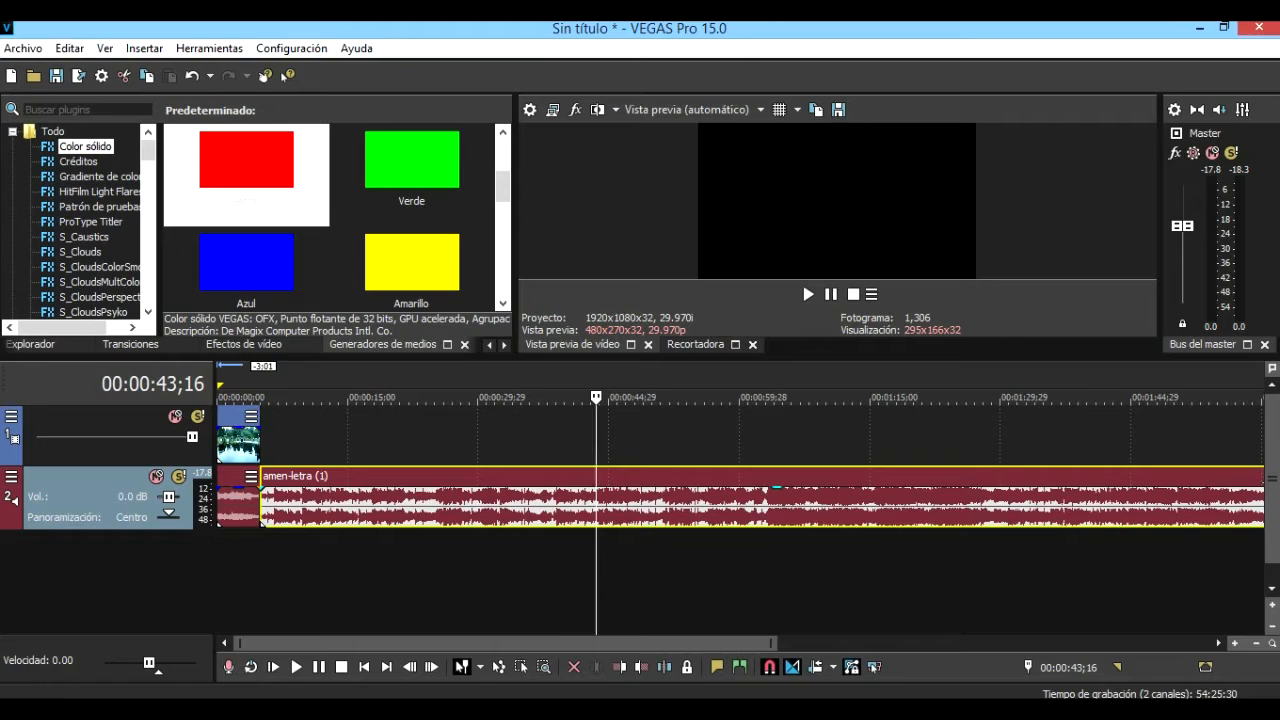
{"action": "key", "text": "Delete"}
Play the trimmed audio with the image from the start and pause partway through.
{"action": "left_click", "coordinate": [223, 444]}
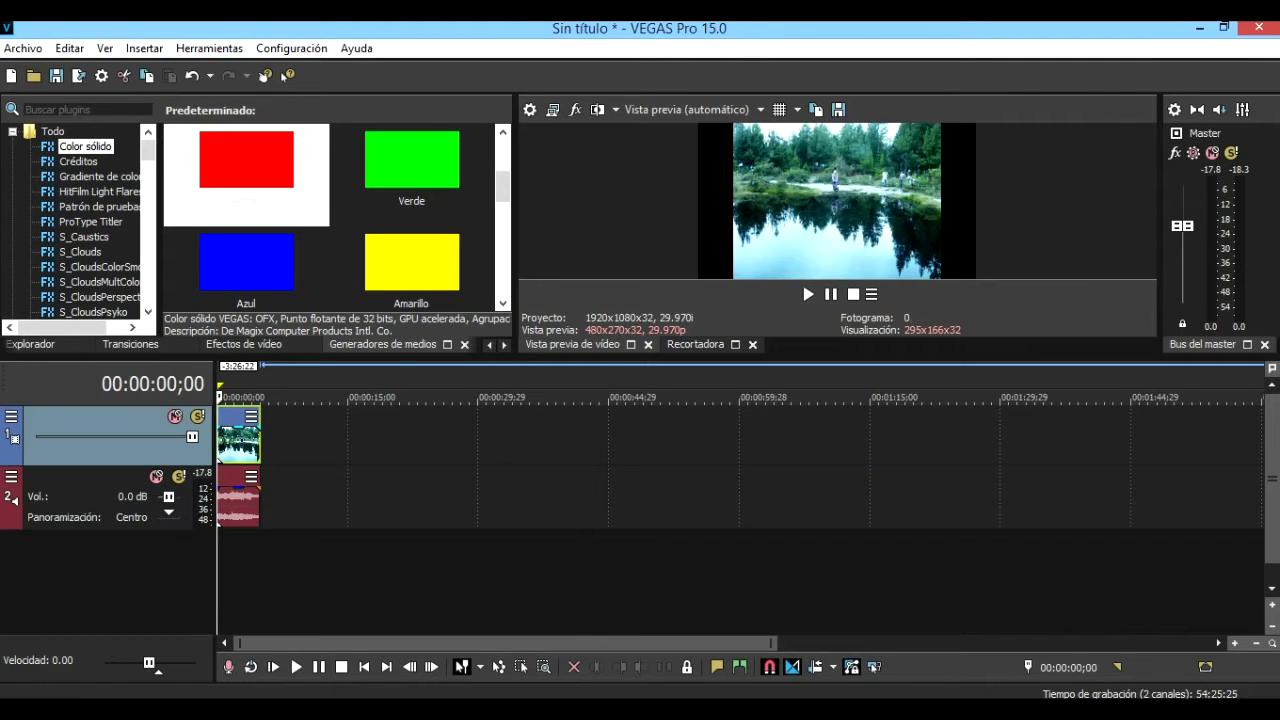
{"action": "left_click", "coordinate": [808, 294]}
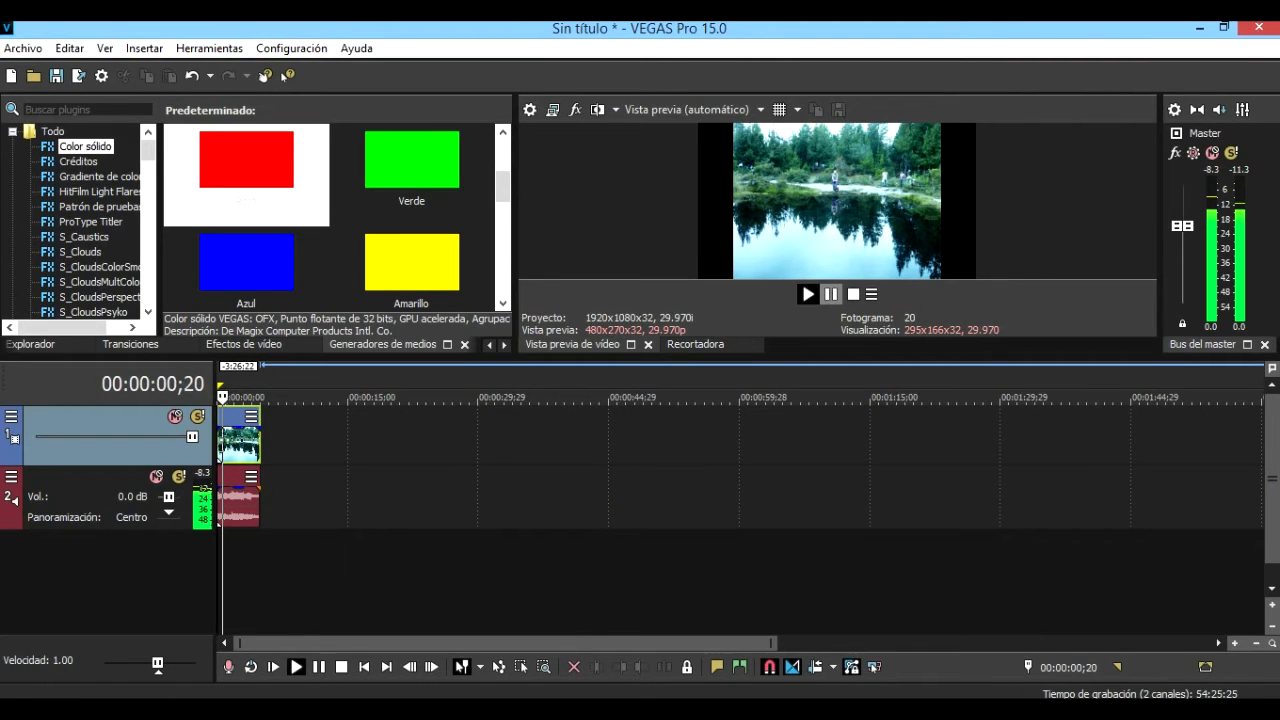
{"action": "left_click", "coordinate": [831, 294]}
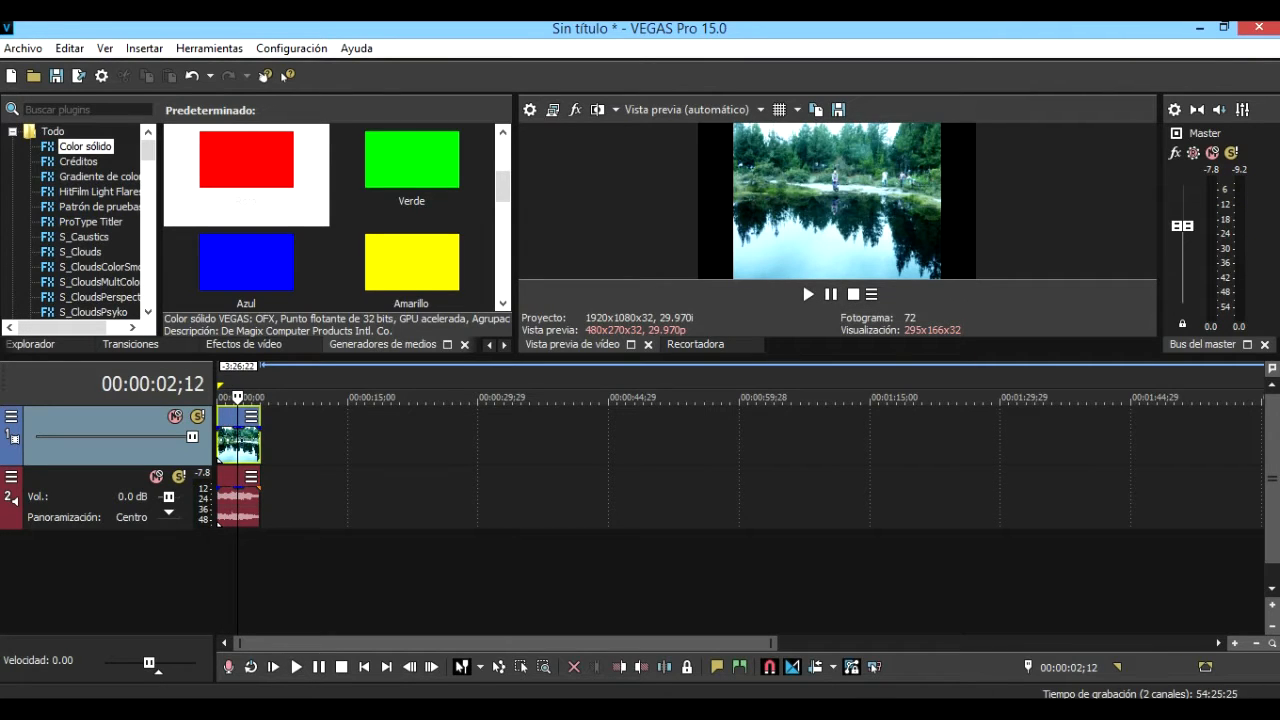
Insert a new video track above the image and add a text media event to it at 00:00:02;12.
{"action": "right_click", "coordinate": [248, 556]}
{"action": "left_click", "coordinate": [330, 610]}
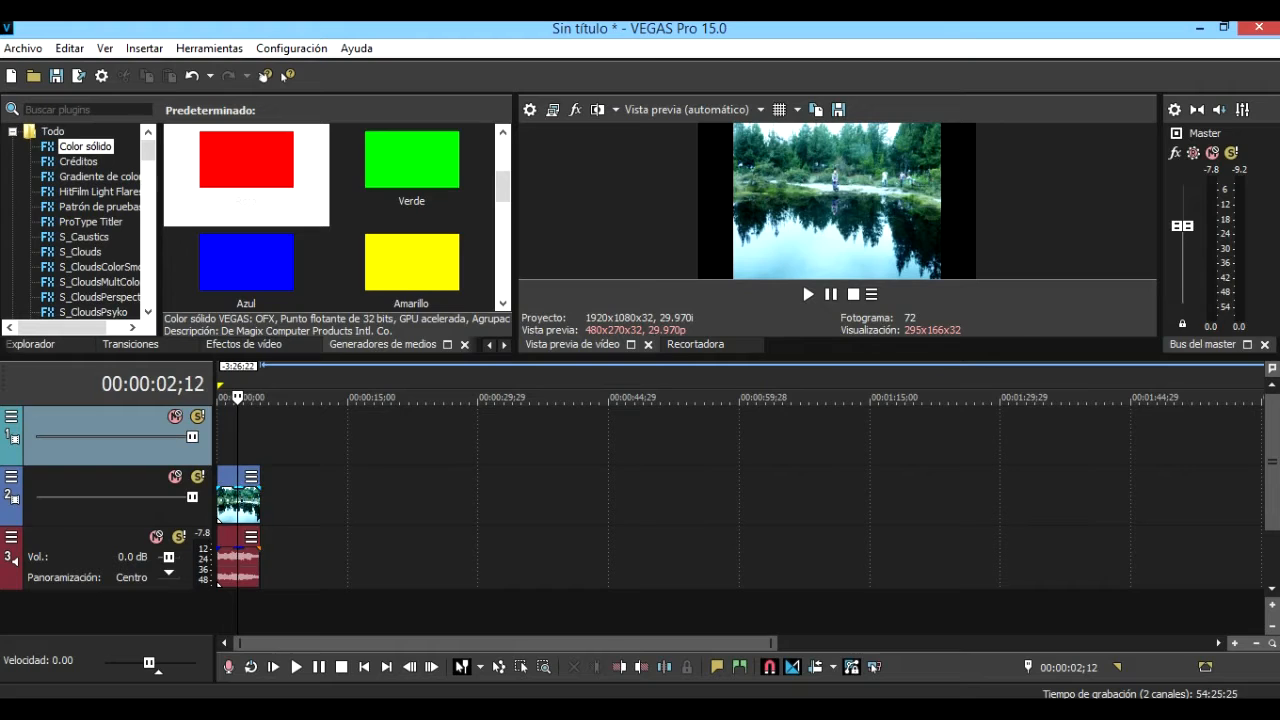
{"action": "right_click", "coordinate": [230, 432]}
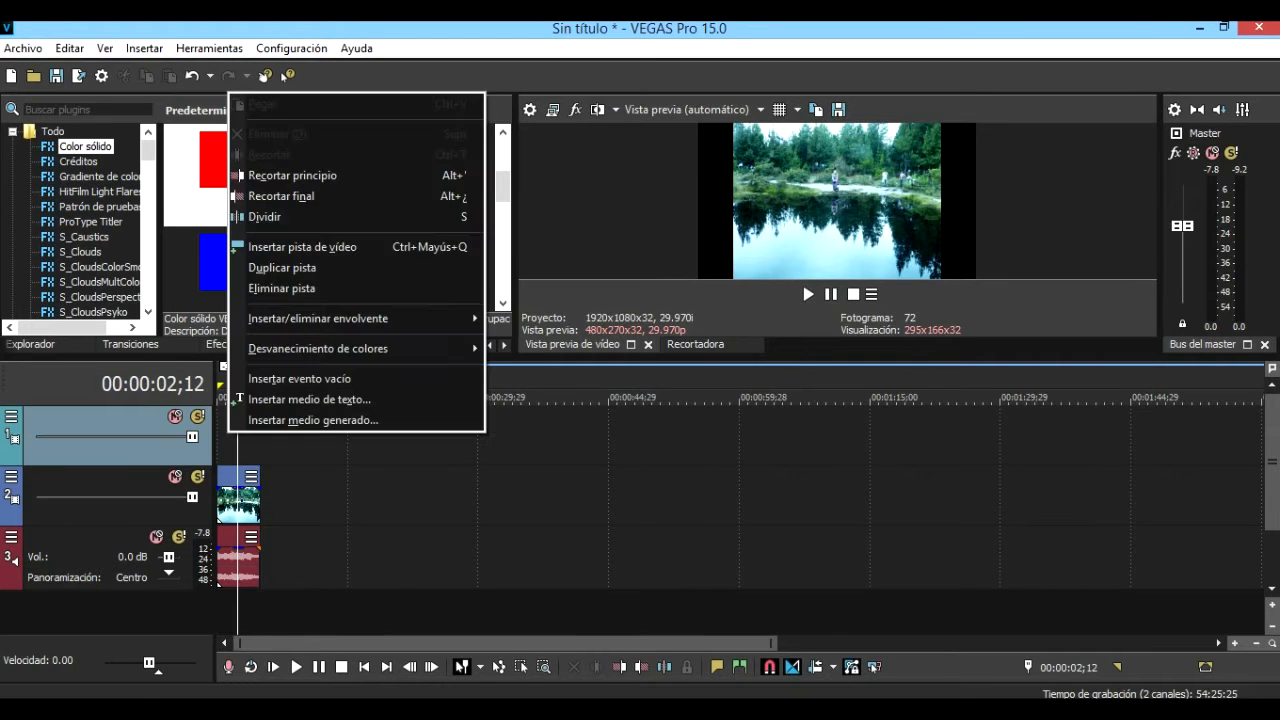
{"action": "left_click", "coordinate": [239, 399]}
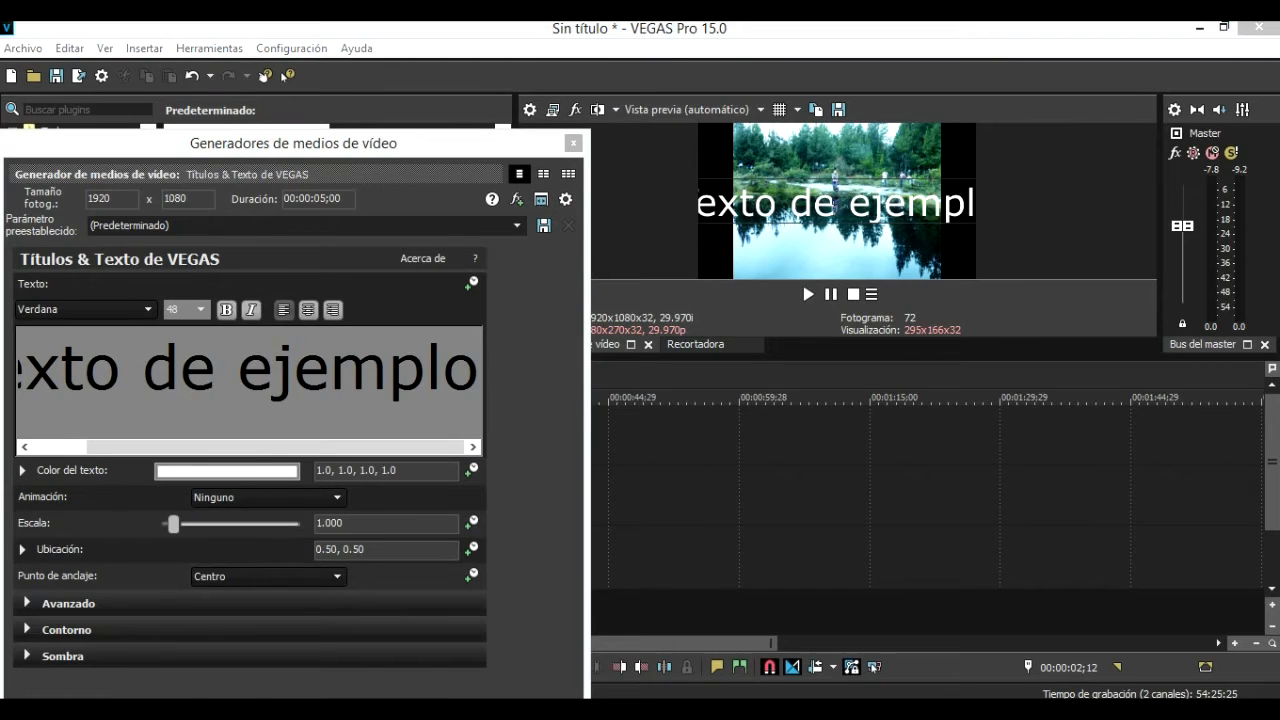
Replace the sample text in the title generator with "SHUUMAQ RIKAKUNA".
{"action": "key", "text": "BackSpace"}
{"action": "key", "text": "BackSpace"}
{"action": "key", "text": "BackSpace"}
{"action": "key", "text": "BackSpace"}
{"action": "key", "text": "BackSpace"}
{"action": "key", "text": "BackSpace"}
{"action": "key", "text": "BackSpace"}
{"action": "key", "text": "BackSpace"}
{"action": "key", "text": "BackSpace"}
{"action": "key", "text": "BackSpace"}
{"action": "key", "text": "BackSpace"}
{"action": "key", "text": "BackSpace"}
{"action": "key", "text": "BackSpace"}
{"action": "key", "text": "BackSpace"}
{"action": "key", "text": "BackSpace"}
{"action": "key", "text": "BackSpace"}
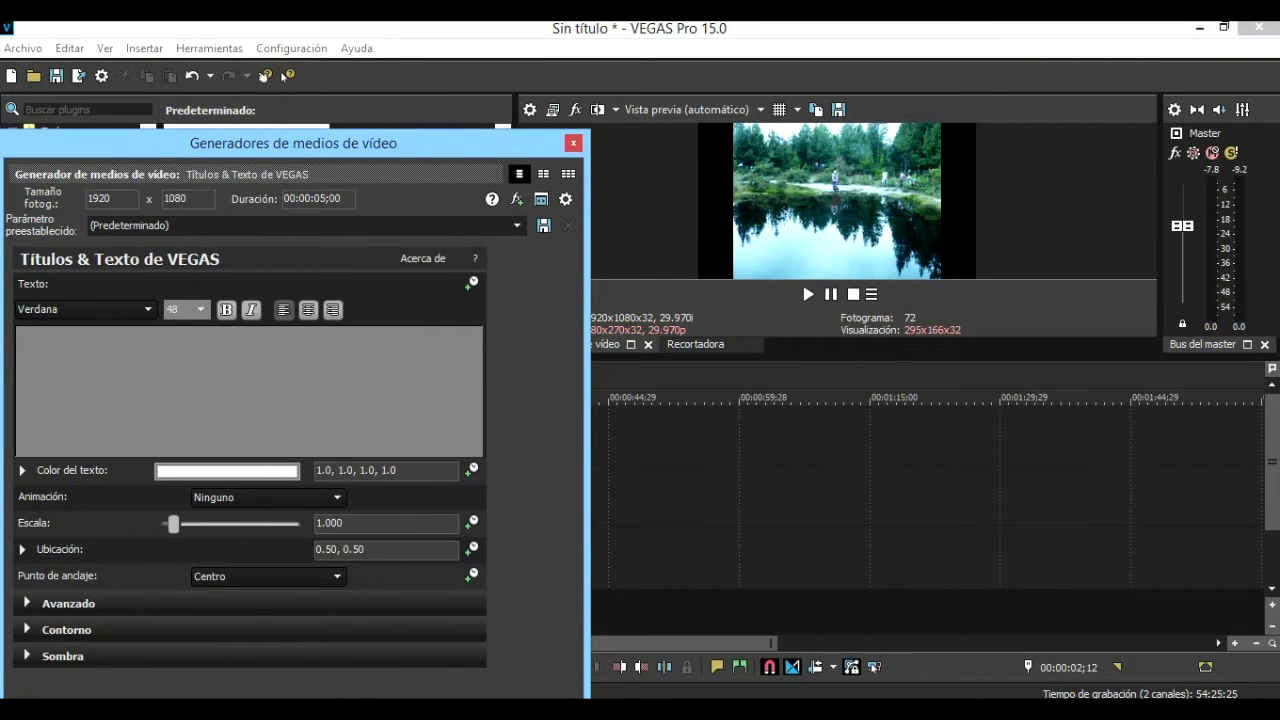
{"action": "type", "text": "SHUUMAQ"}
{"action": "type", "text": " RIKAKUNA"}
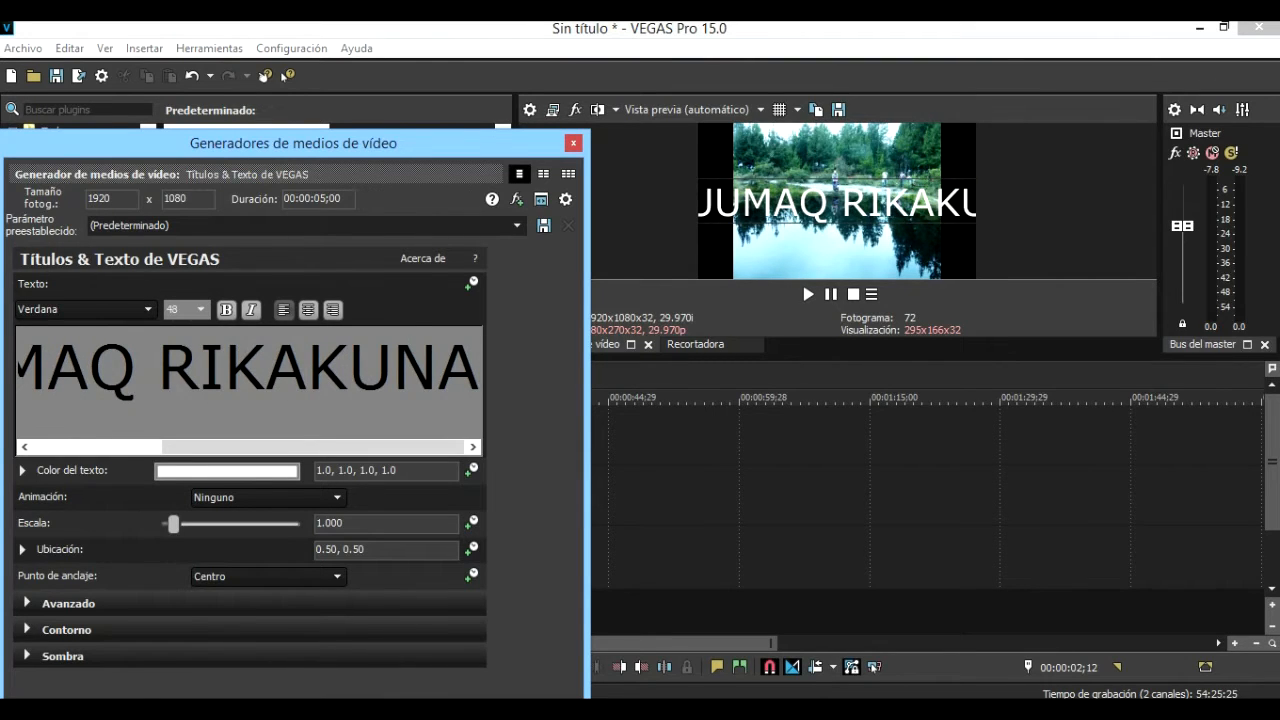
Set the font size of the whole title text to 22 and make it bold.
{"action": "key", "text": "ctrl+shift+Left"}
{"action": "key", "text": "ctrl+shift+Left"}
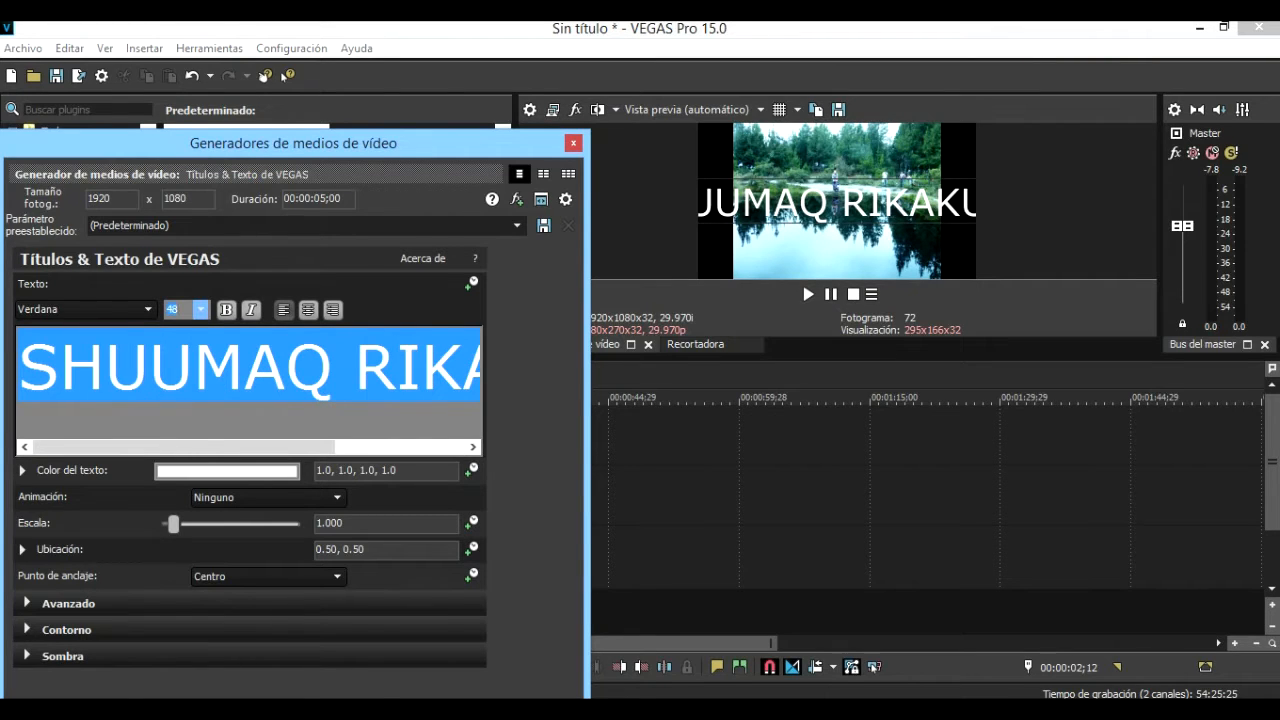
{"action": "left_click", "coordinate": [201, 309]}
{"action": "type", "text": "16"}
{"action": "key", "text": "Return"}
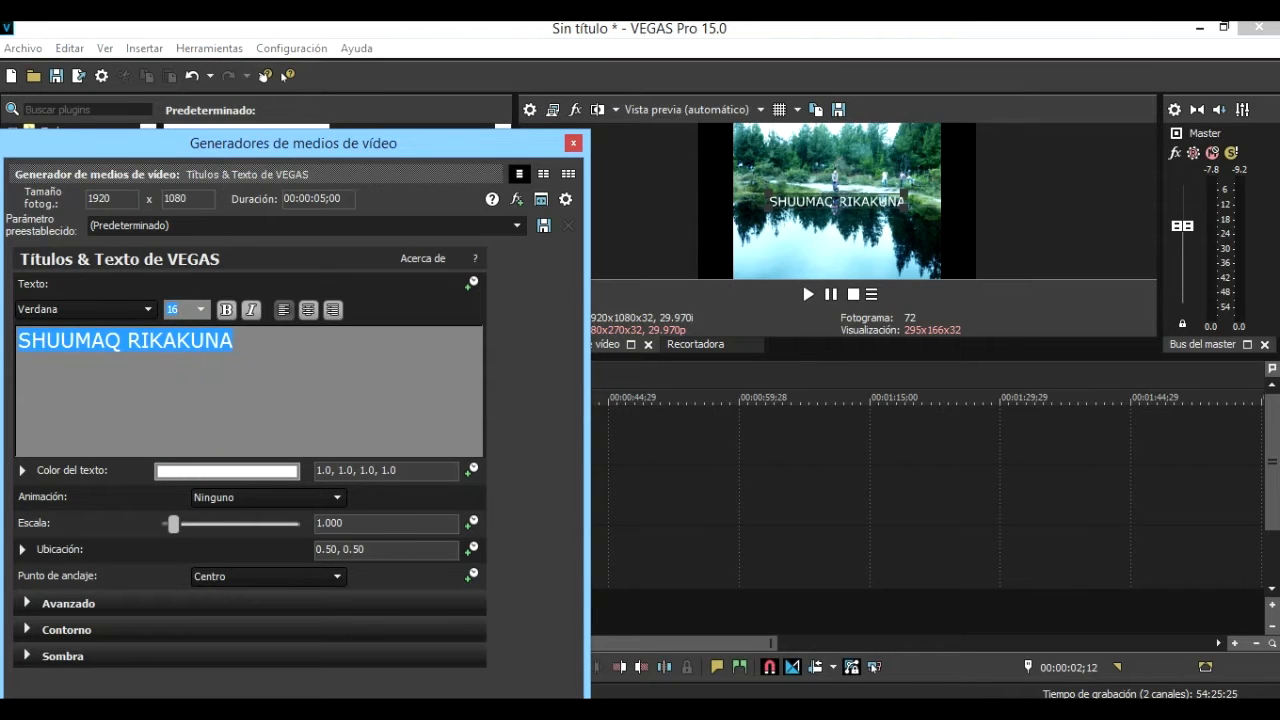
{"action": "left_click", "coordinate": [201, 309]}
{"action": "left_click", "coordinate": [186, 412]}
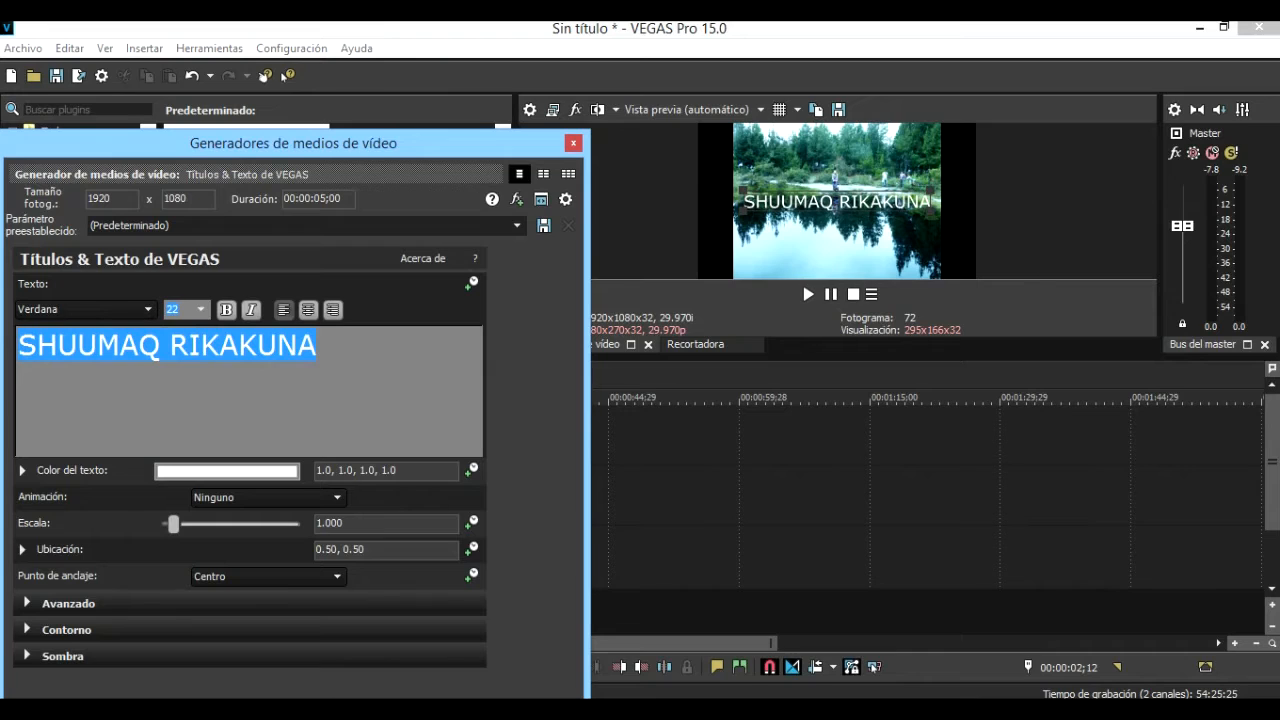
{"action": "left_click", "coordinate": [226, 309]}
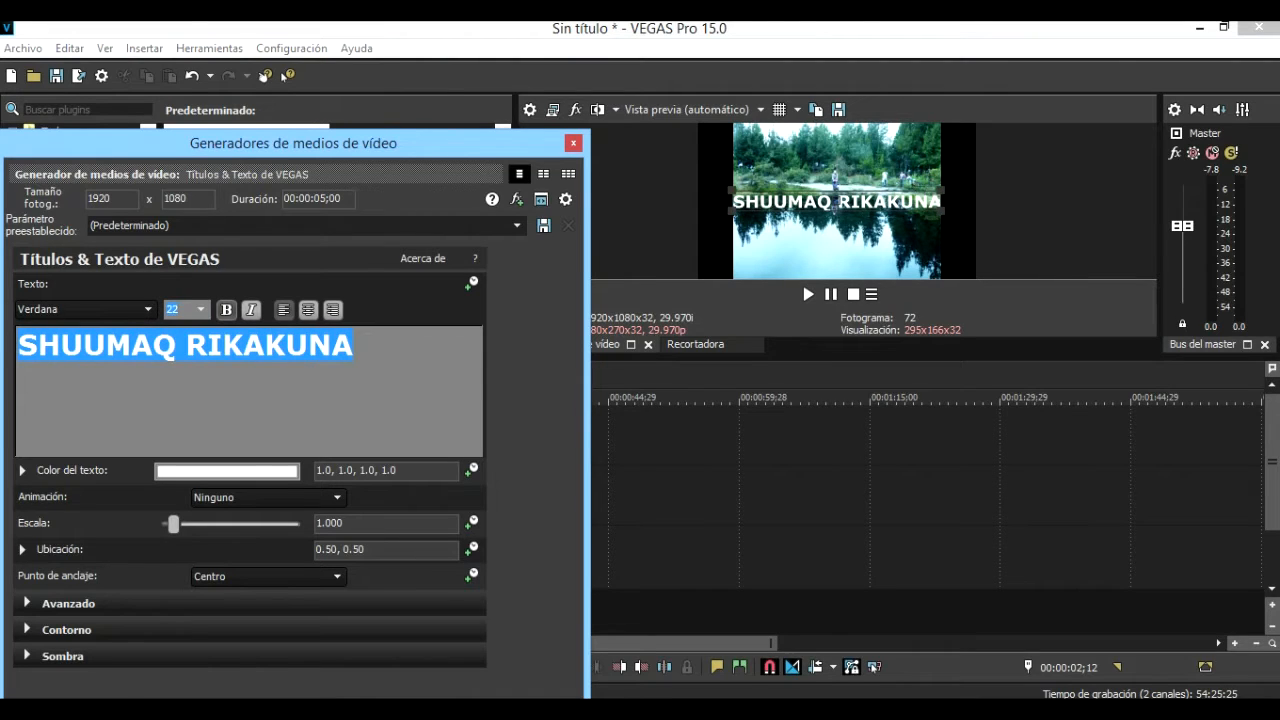
Make the whole title text italic and center-align it.
{"action": "left_click", "coordinate": [251, 309]}
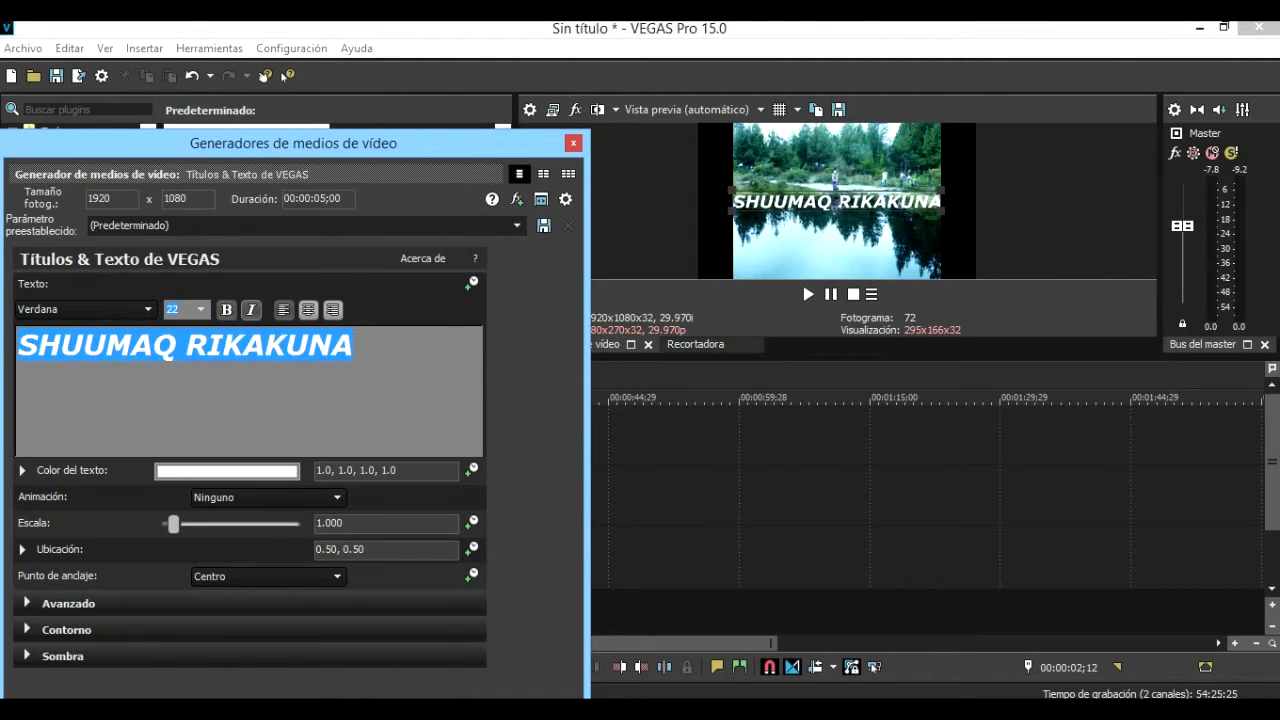
{"action": "left_click", "coordinate": [308, 309]}
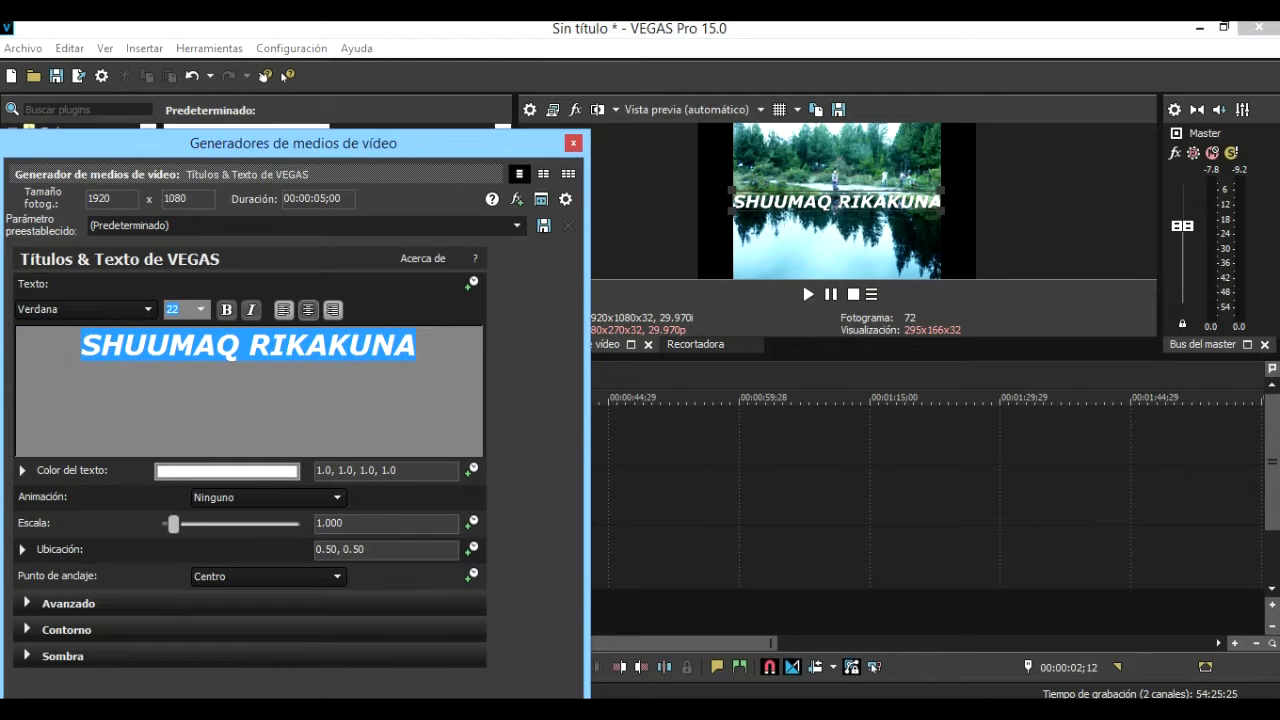
{"action": "left_click", "coordinate": [308, 309]}
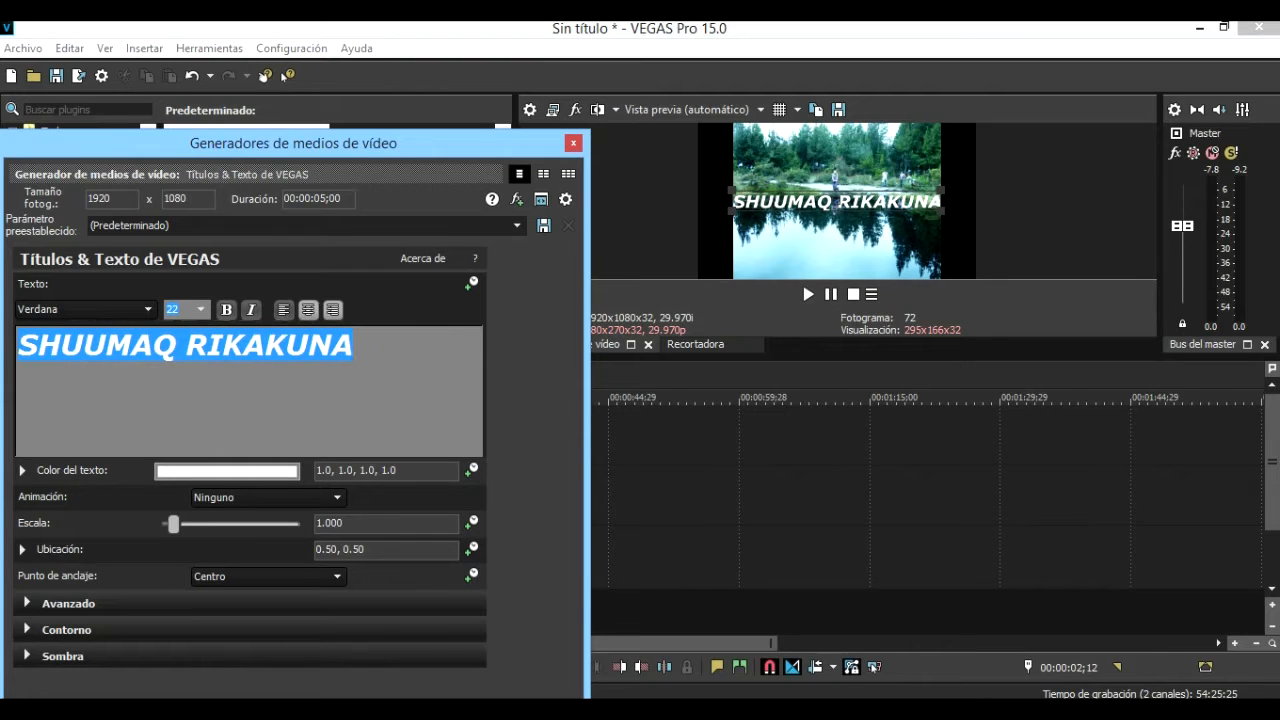
{"action": "left_click", "coordinate": [333, 309]}
{"action": "left_click", "coordinate": [308, 309]}
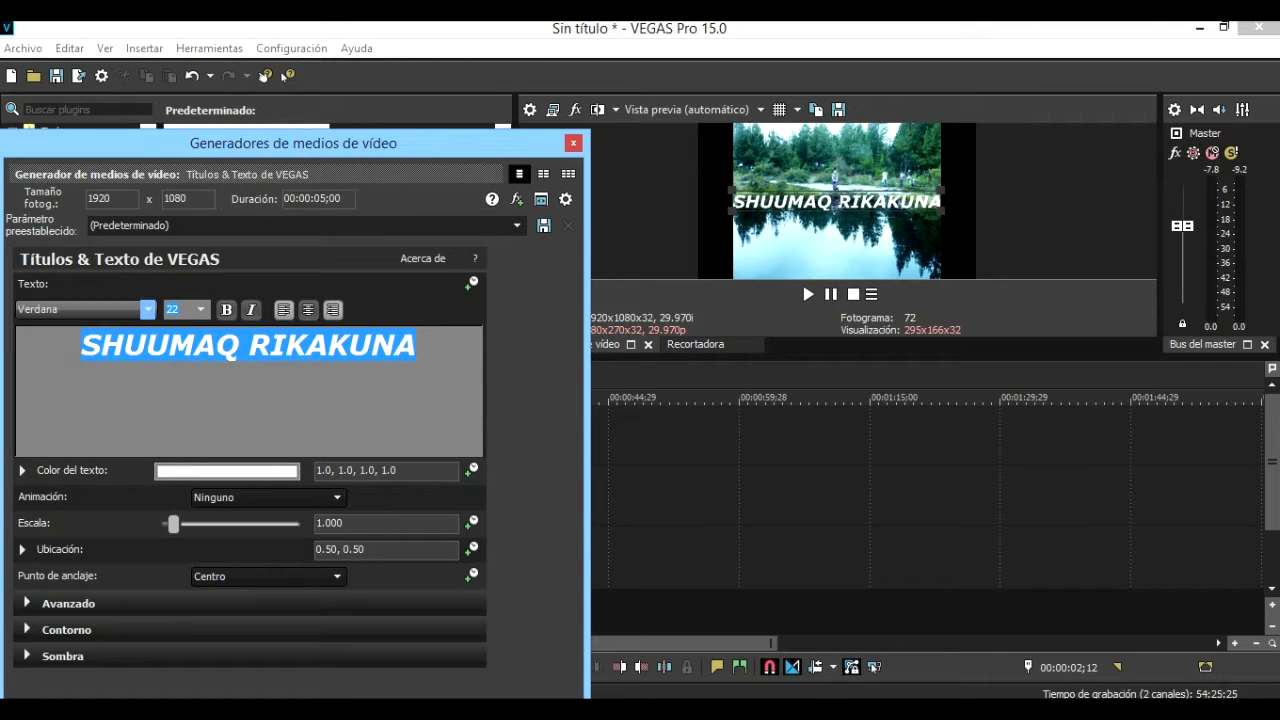
Set the title font to Times New Roman and the text color to red (1.0, 0.05, 0.07, 1.0).
{"action": "left_click", "coordinate": [147, 309]}
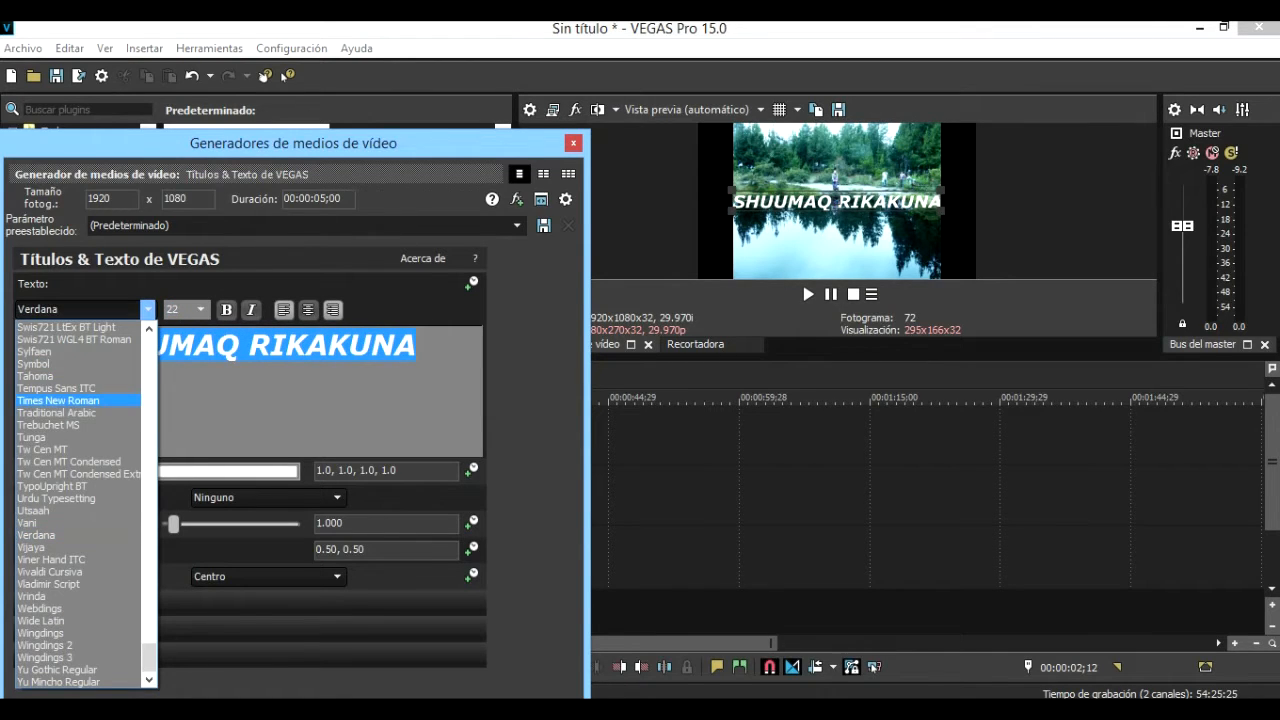
{"action": "left_click", "coordinate": [58, 401]}
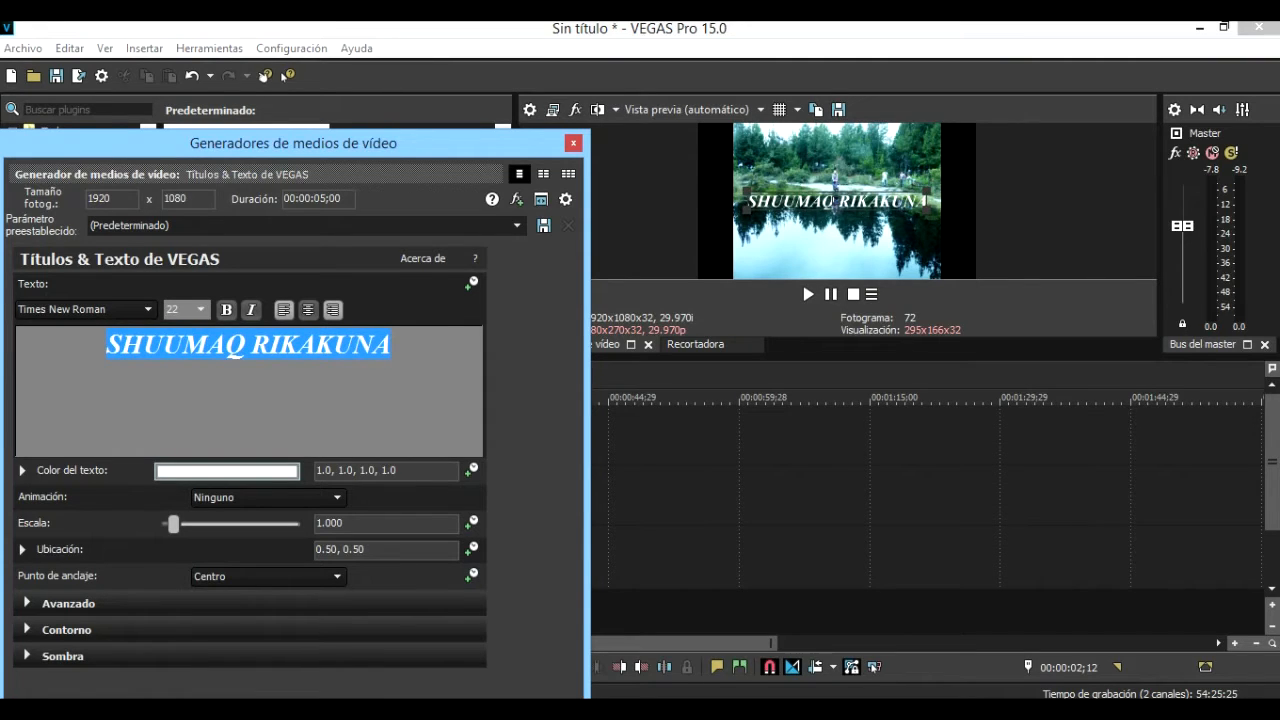
{"action": "left_click", "coordinate": [226, 470]}
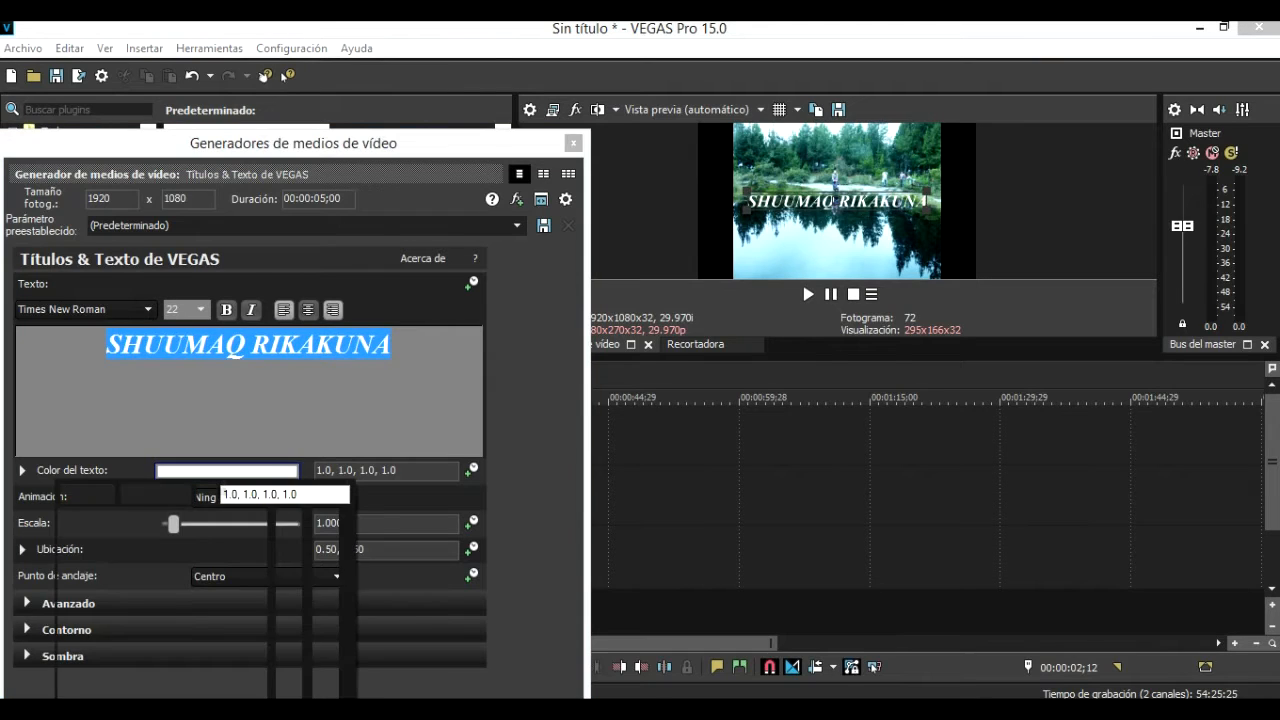
{"action": "left_click", "coordinate": [77, 682]}
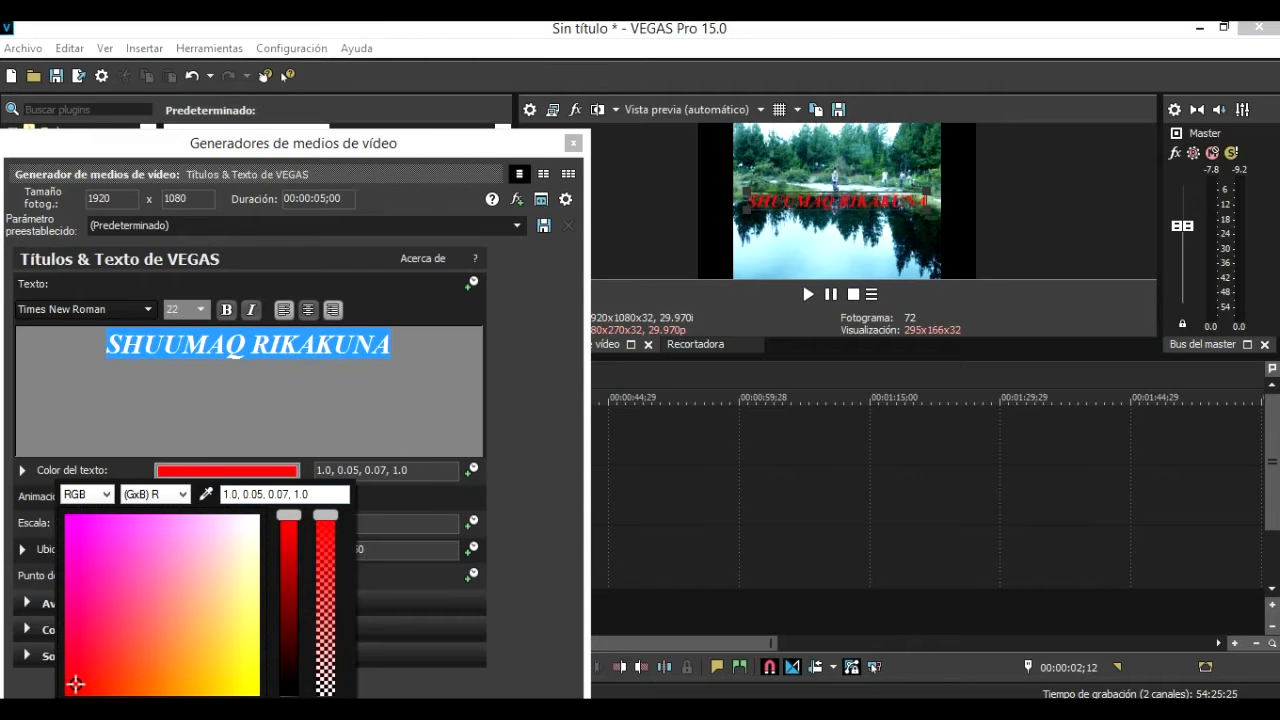
{"action": "key", "text": "Escape"}
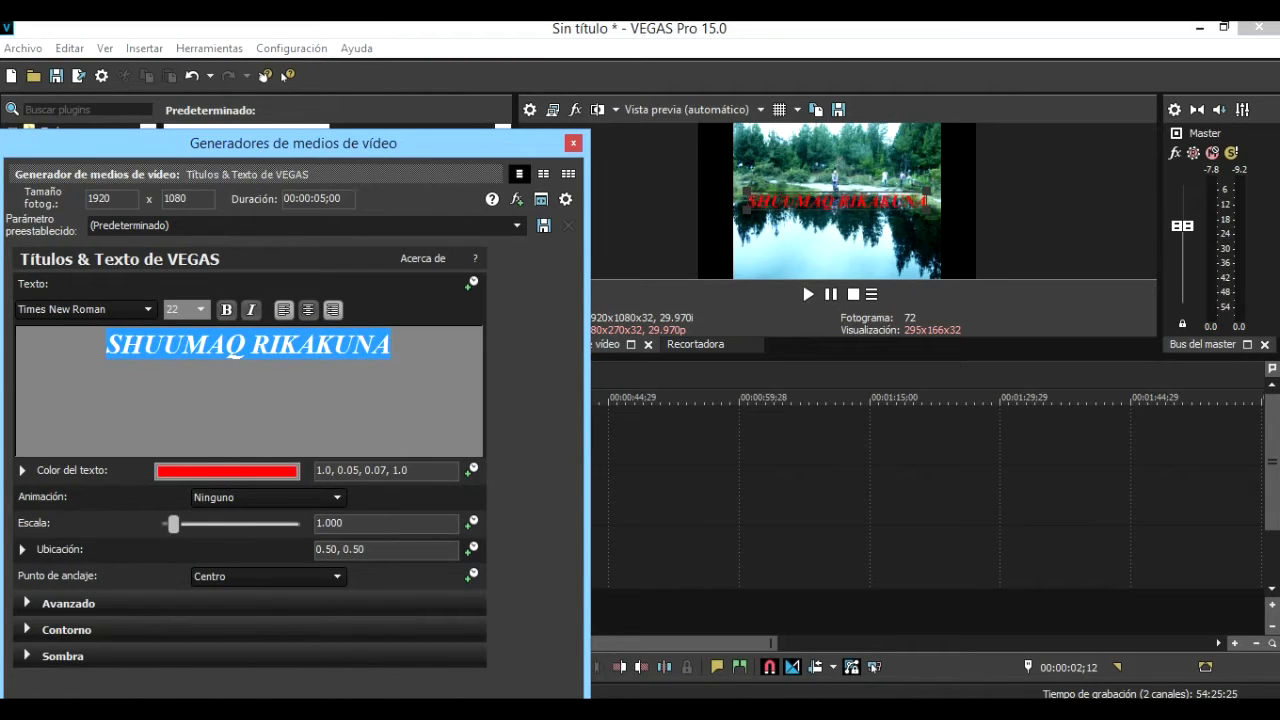
Scale the title to about 1.312 and move it to the lower part of the frame, at about 0.52, 0.17.
{"action": "left_click_drag", "start_coordinate": [173, 523], "coordinate": [178, 523]}
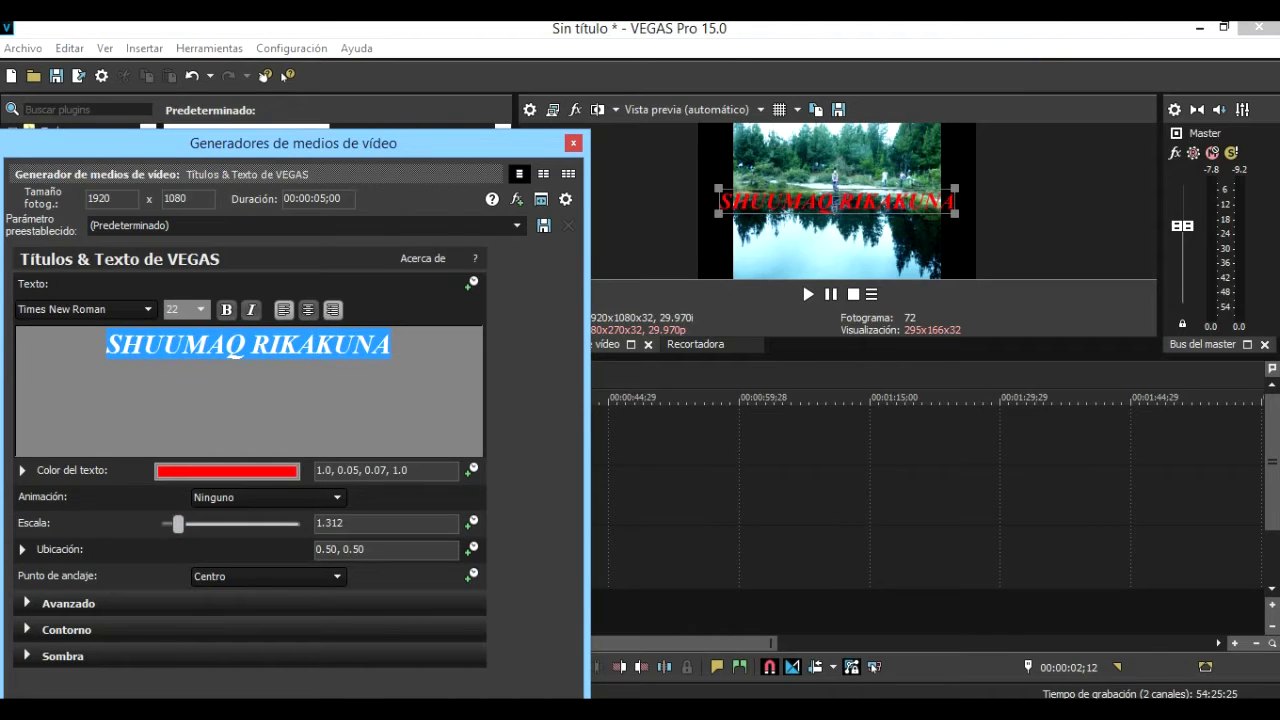
{"action": "left_click_drag", "start_coordinate": [837, 201], "coordinate": [863, 252]}
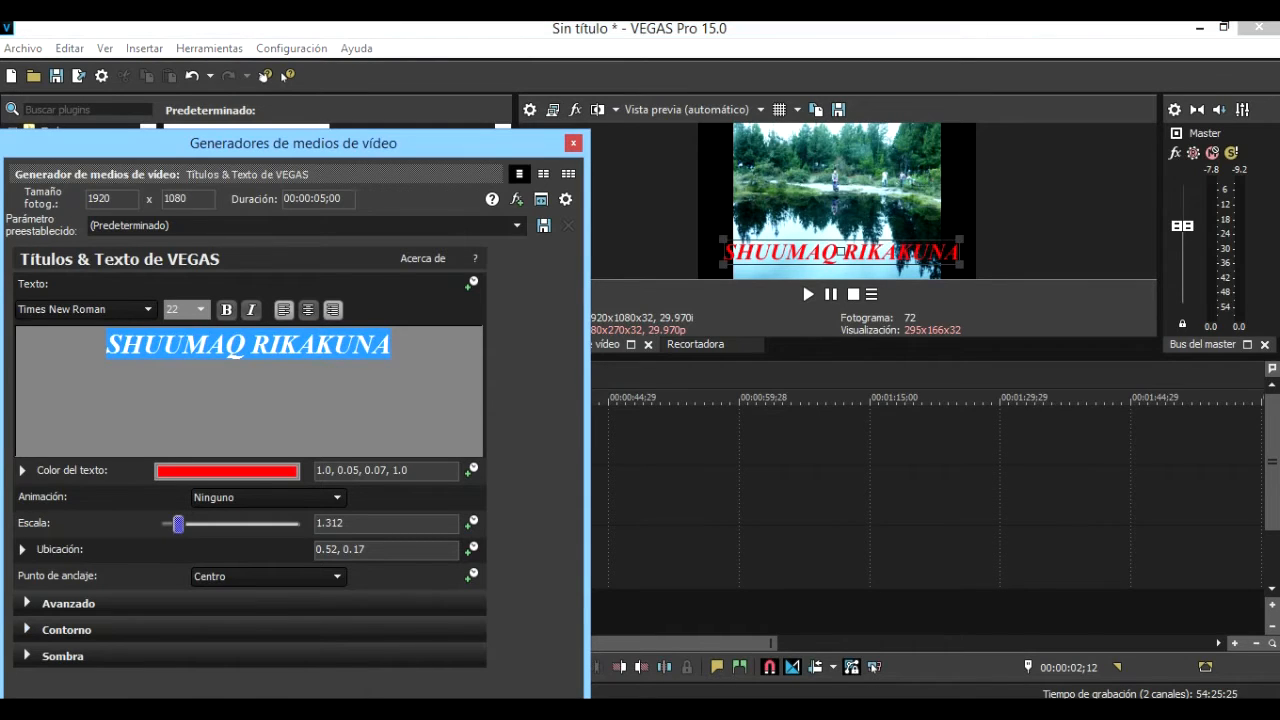
Give the title an outline with a thickness of about 9.864 in yellow (1.0, 0.85, 0.07, 1.0).
{"action": "left_click", "coordinate": [66, 629]}
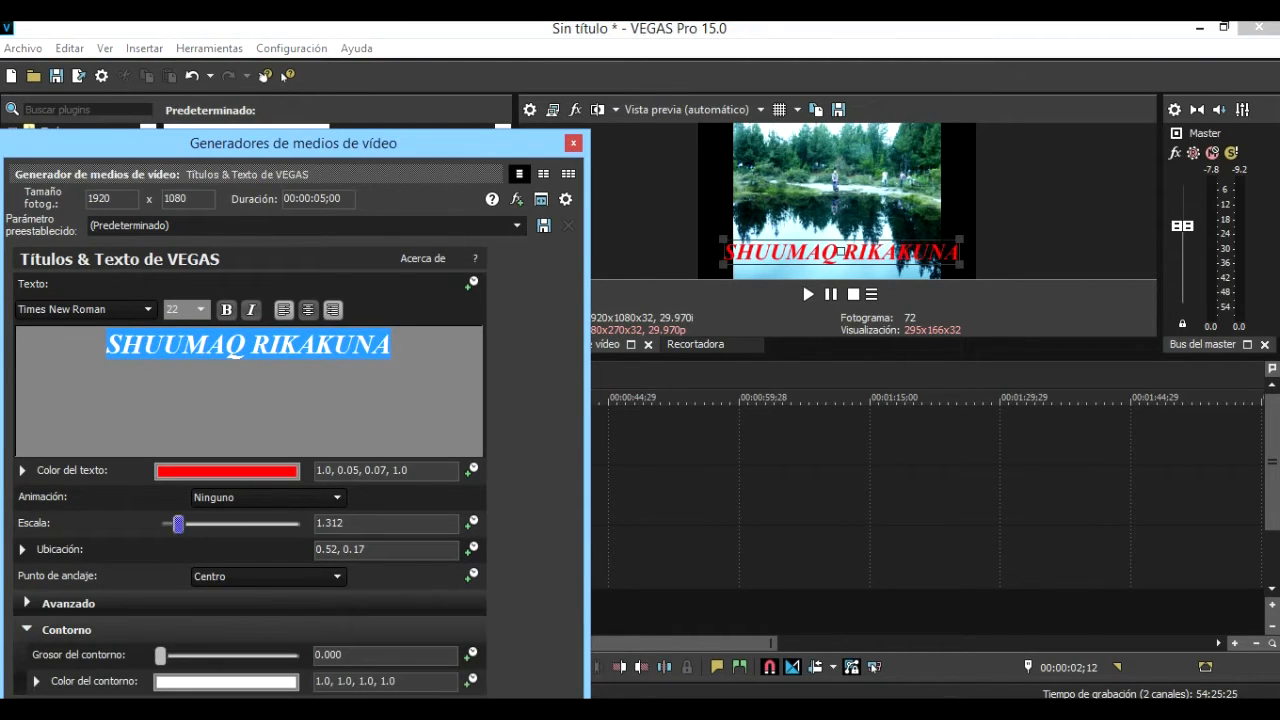
{"action": "left_click_drag", "start_coordinate": [160, 655], "coordinate": [296, 655]}
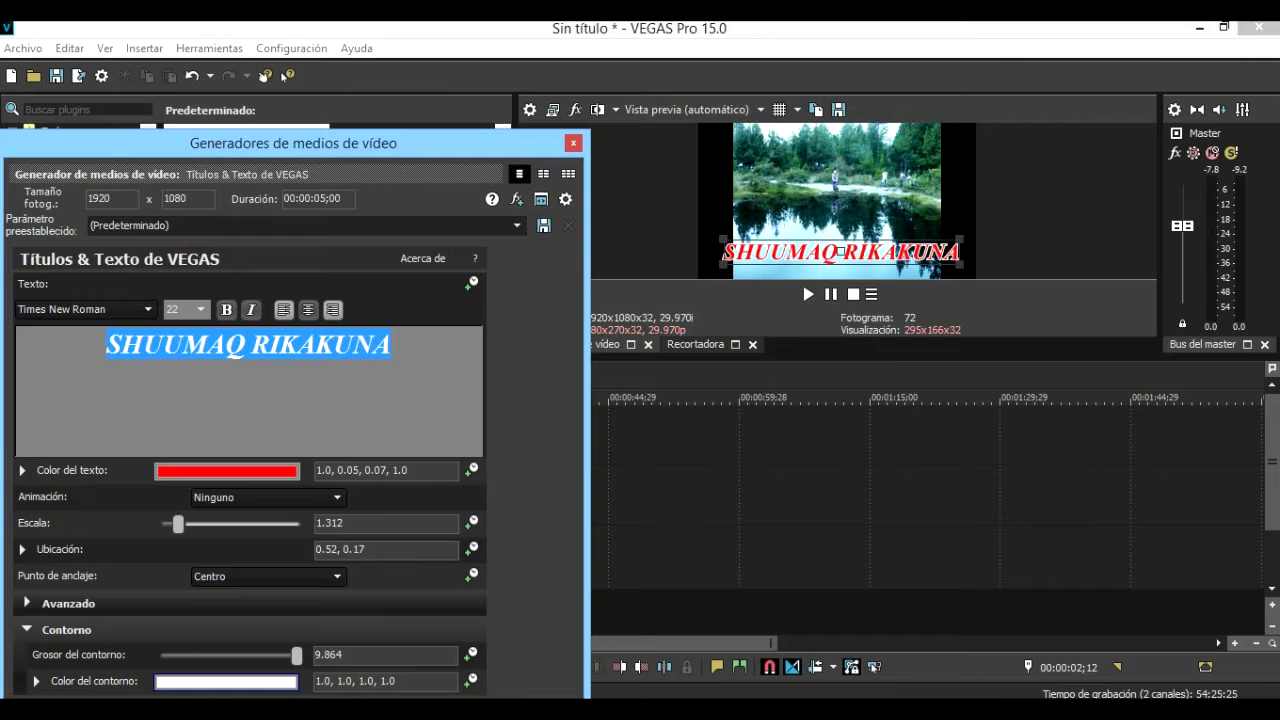
{"action": "left_click", "coordinate": [226, 681]}
{"action": "left_click", "coordinate": [230, 684]}
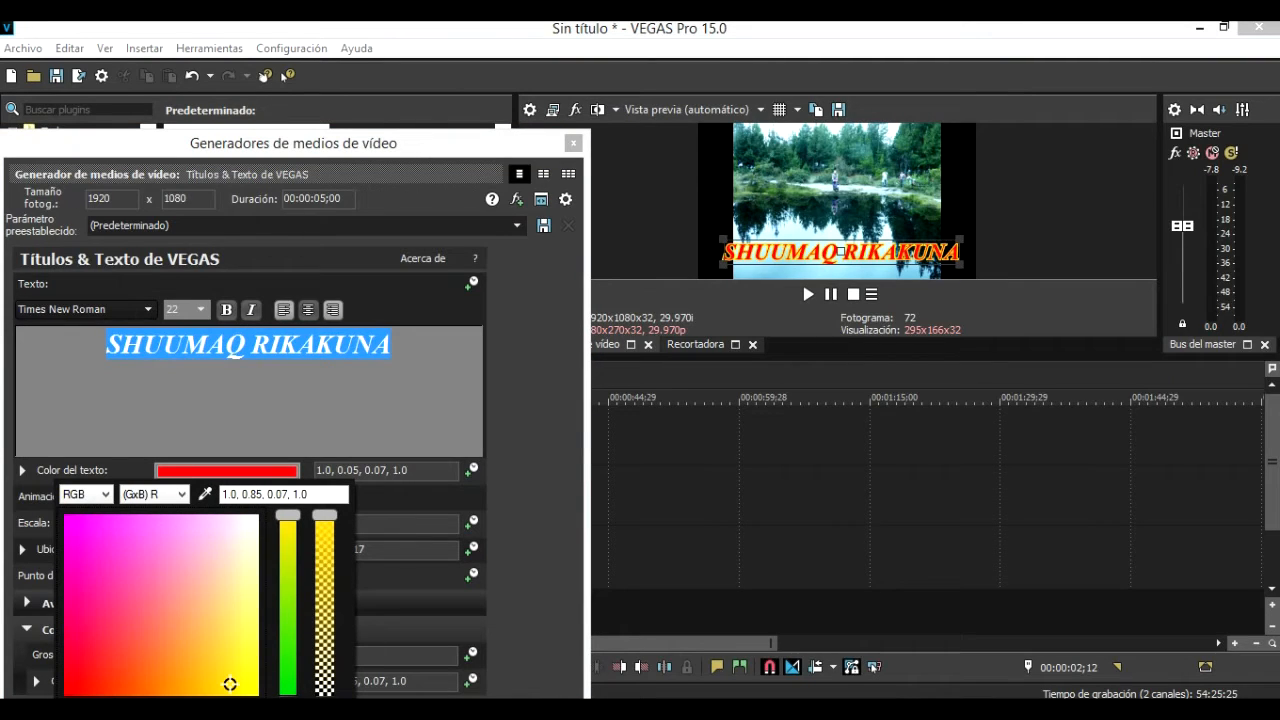
Set the title animation to Caída and close the title generator.
{"action": "left_click", "coordinate": [227, 470]}
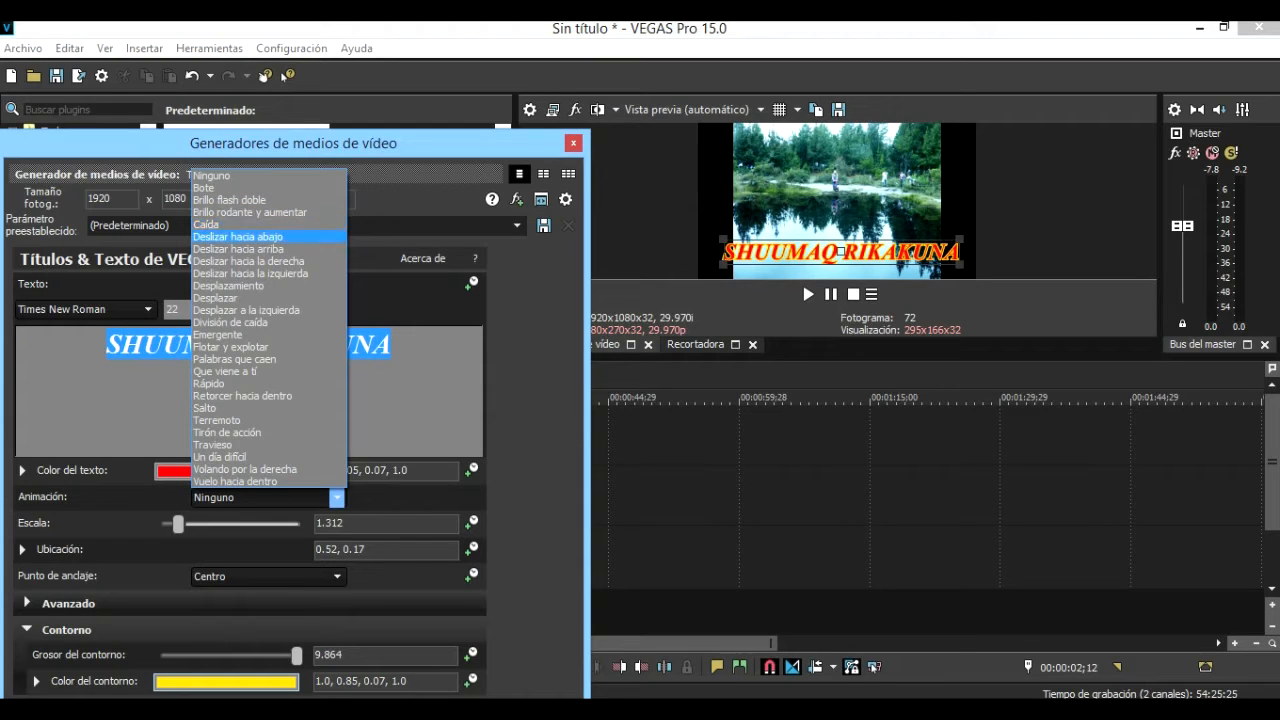
{"action": "key", "text": "Return"}
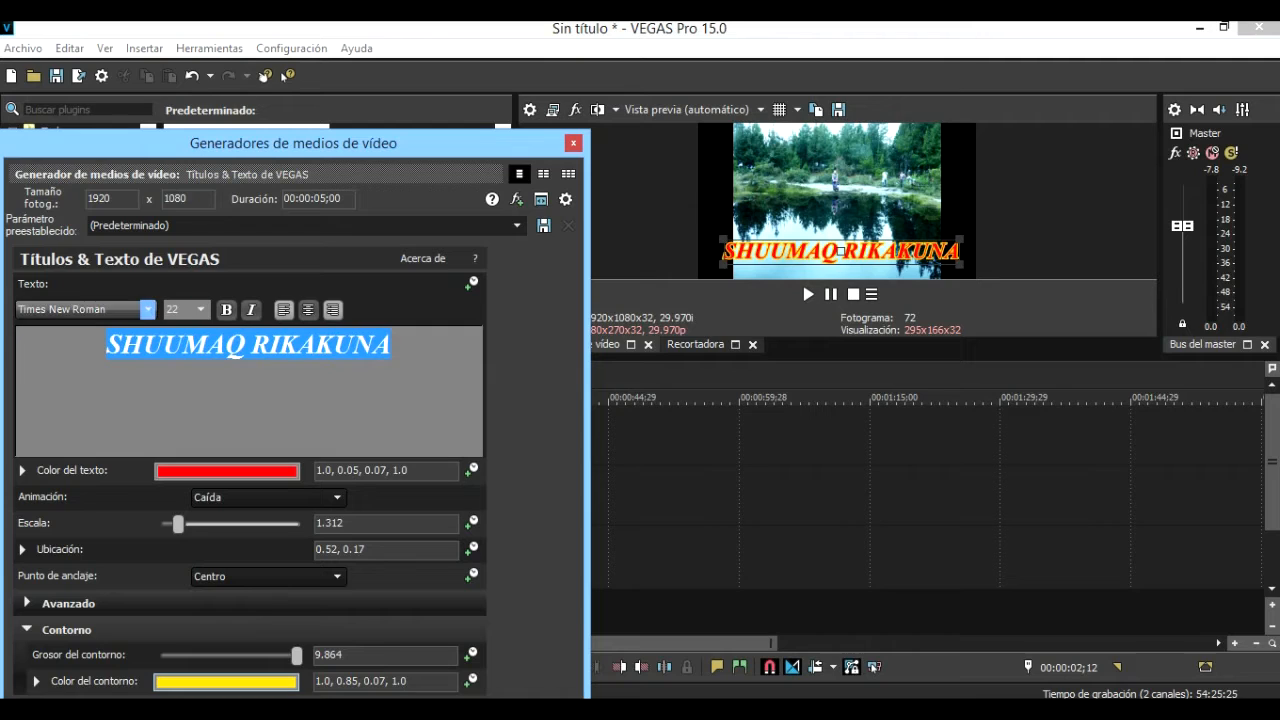
{"action": "left_click", "coordinate": [573, 143]}
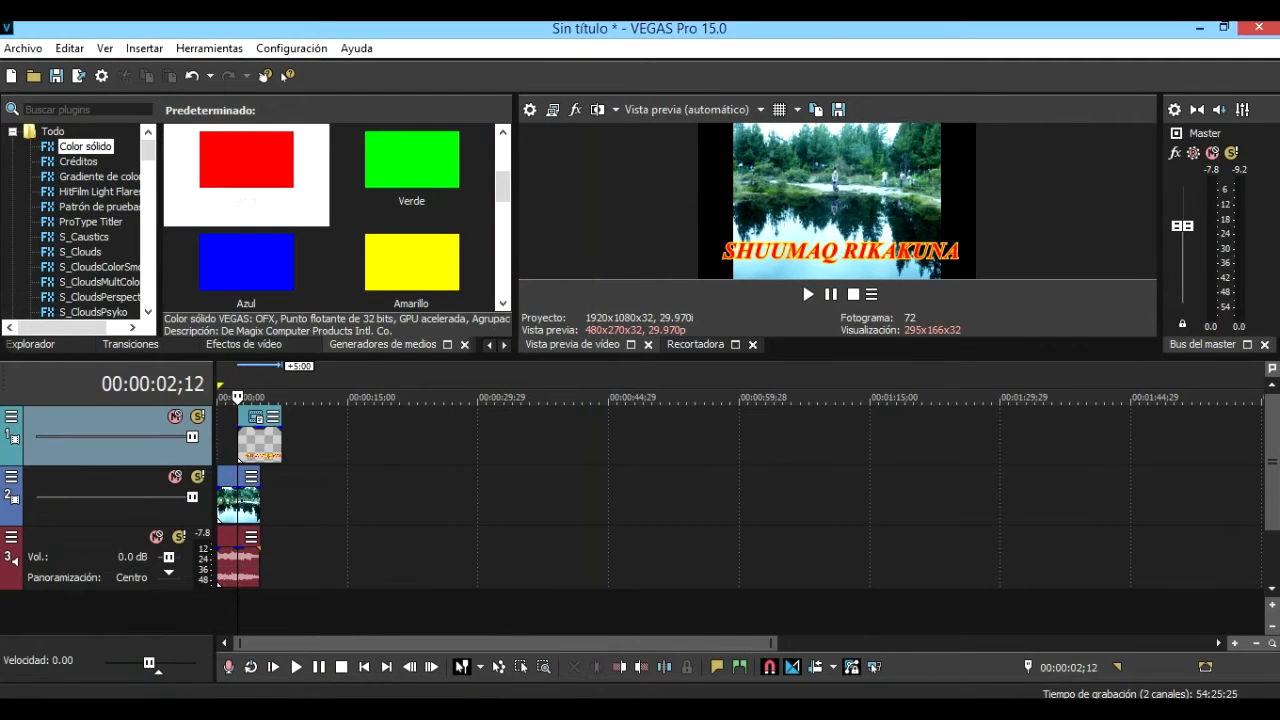
Move the title event to the start of the timeline and play the sequence from the beginning, pausing partway.
{"action": "left_click_drag", "start_coordinate": [262, 445], "coordinate": [240, 445]}
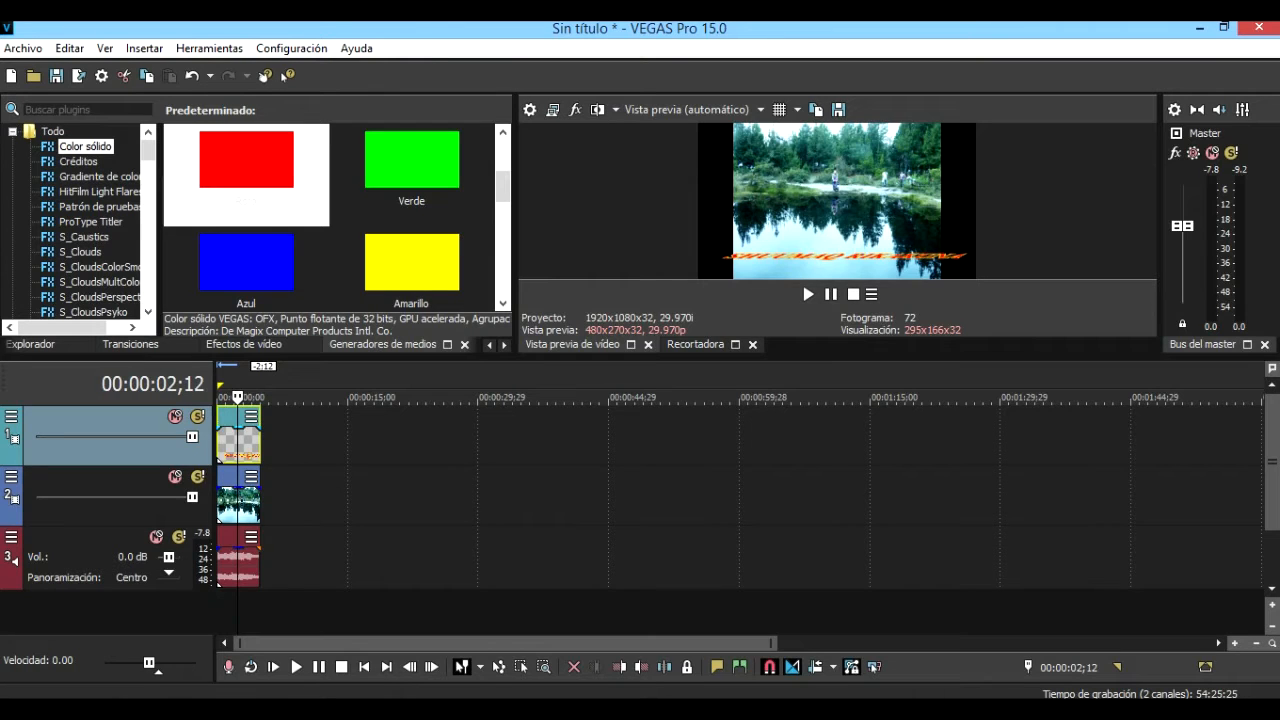
{"action": "key", "text": "Home"}
{"action": "left_click", "coordinate": [808, 294]}
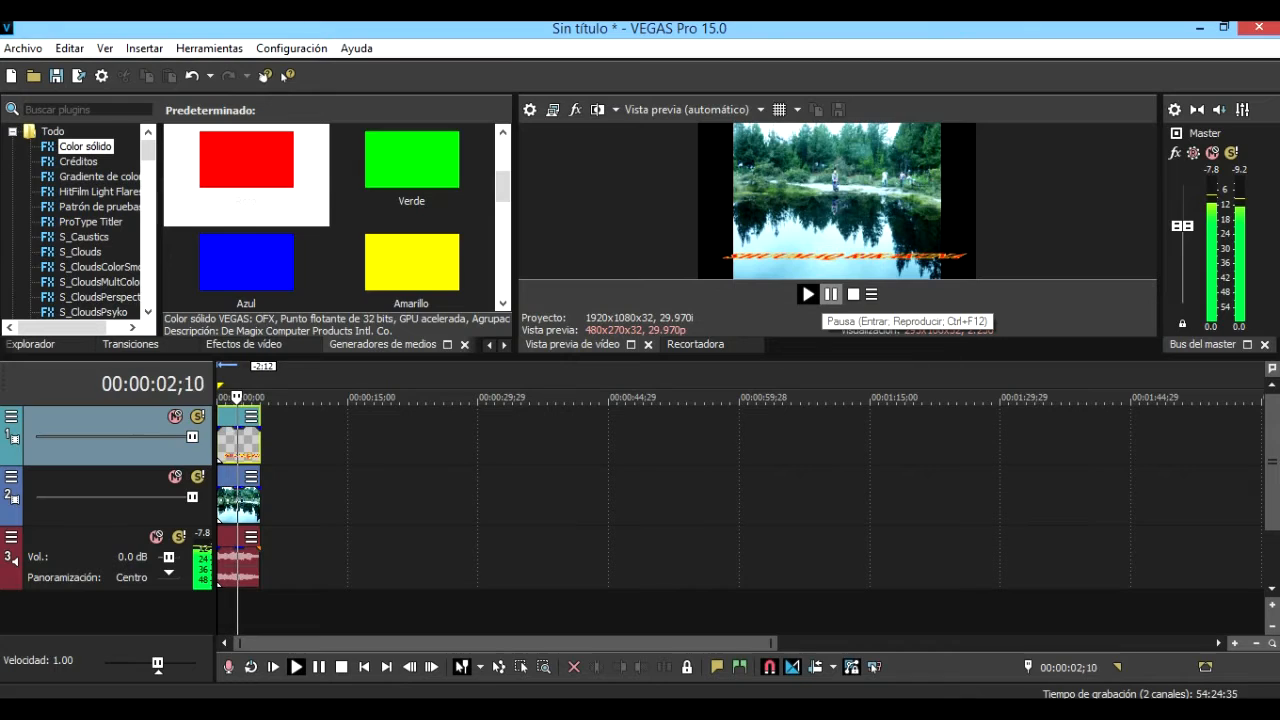
{"action": "left_click", "coordinate": [831, 294]}
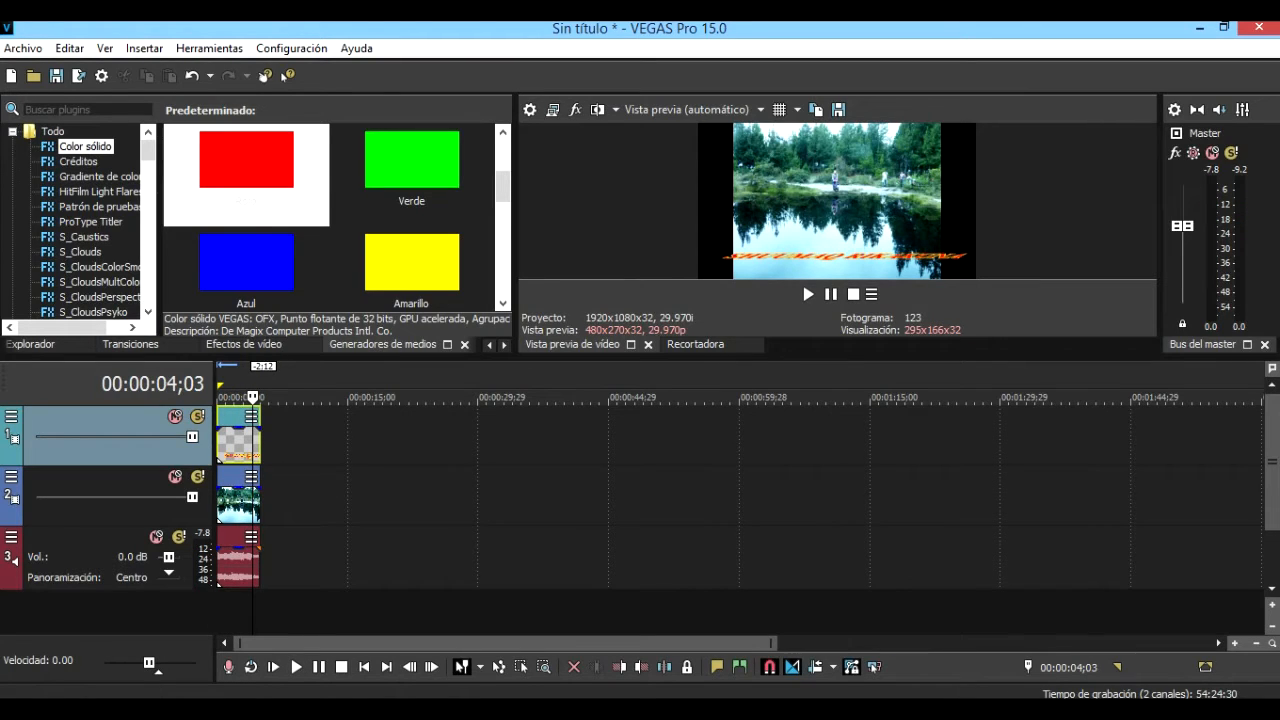
Open the video "Aquí estas ( WAY MAKER ) TUTORIAL EN GUITARRA ACÚSTICA ESTILO FINGERSTYLE" from Descargas at 00:00:06;08 on the image's track.
{"action": "left_click", "coordinate": [271, 497]}
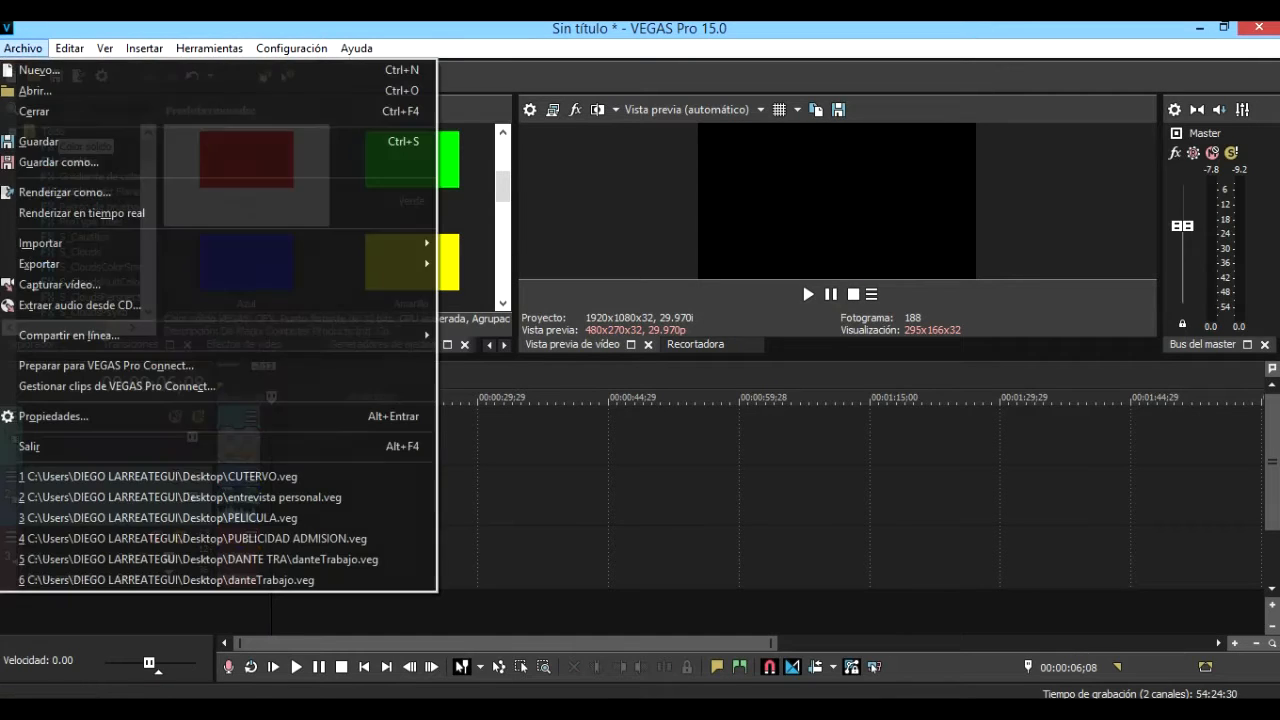
{"action": "left_click", "coordinate": [22, 48]}
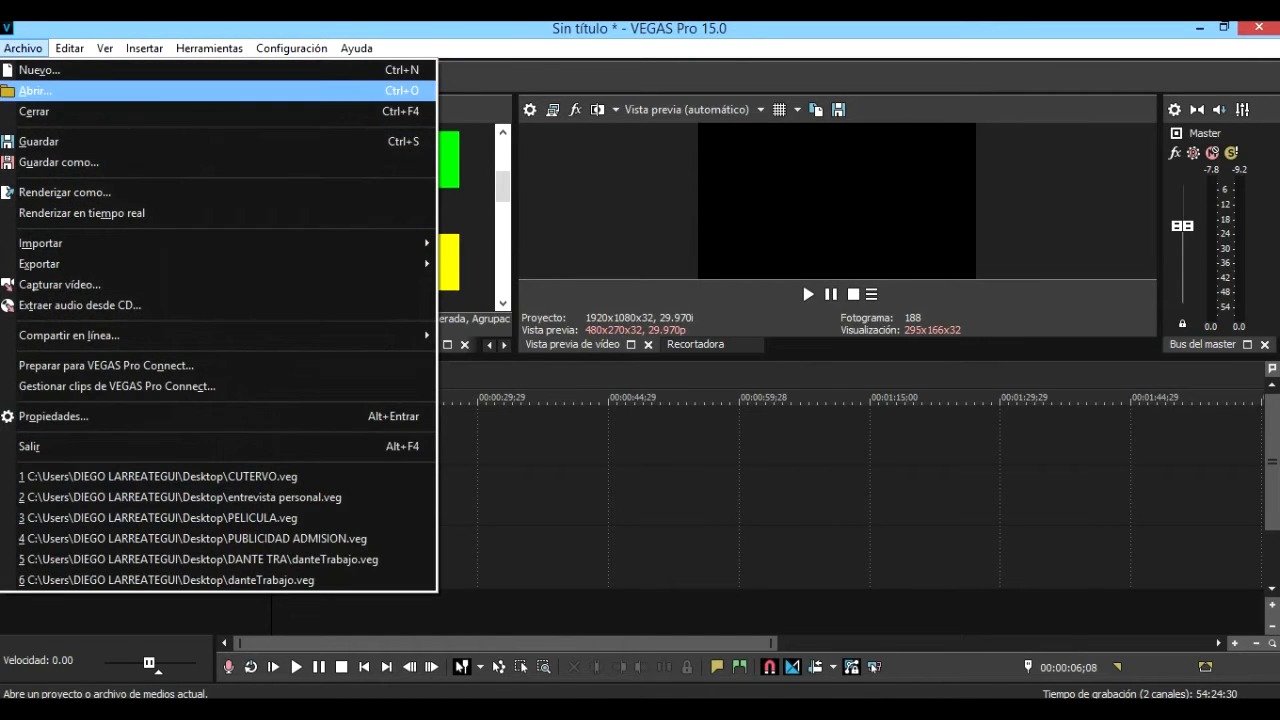
{"action": "left_click", "coordinate": [36, 91]}
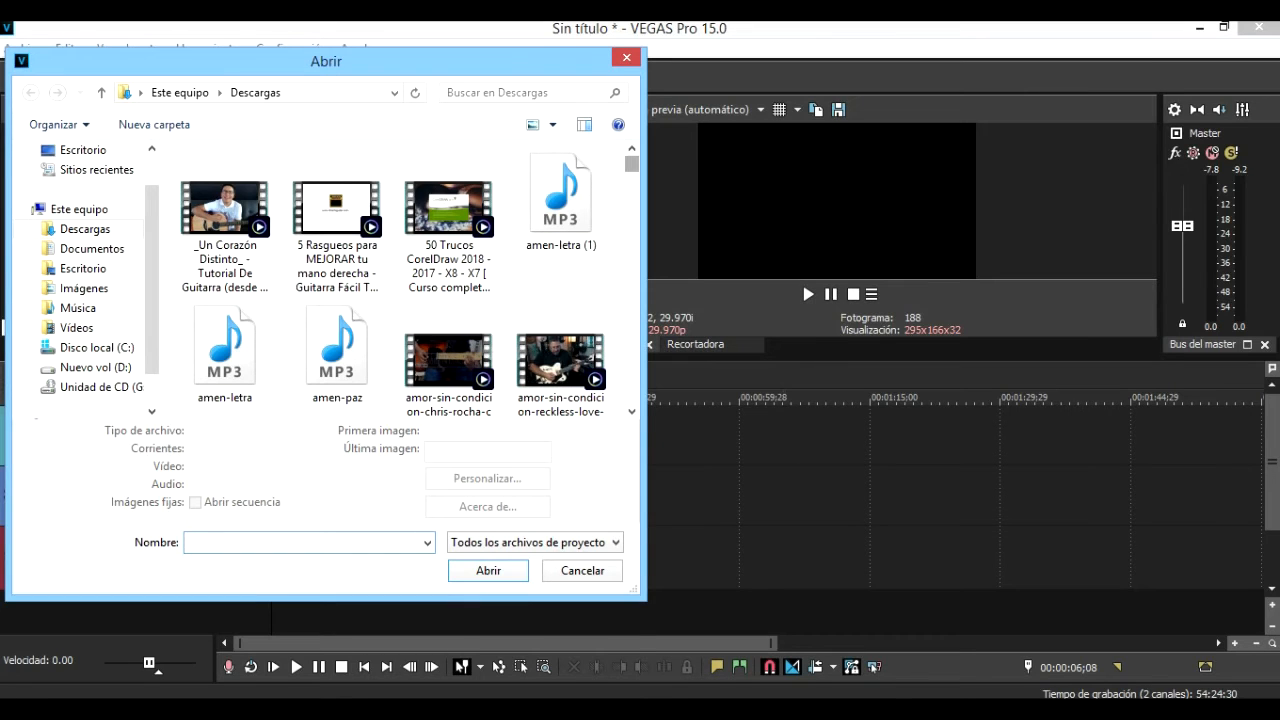
{"action": "scroll", "coordinate": [561, 300], "scroll_direction": "down", "scroll_amount": 2}
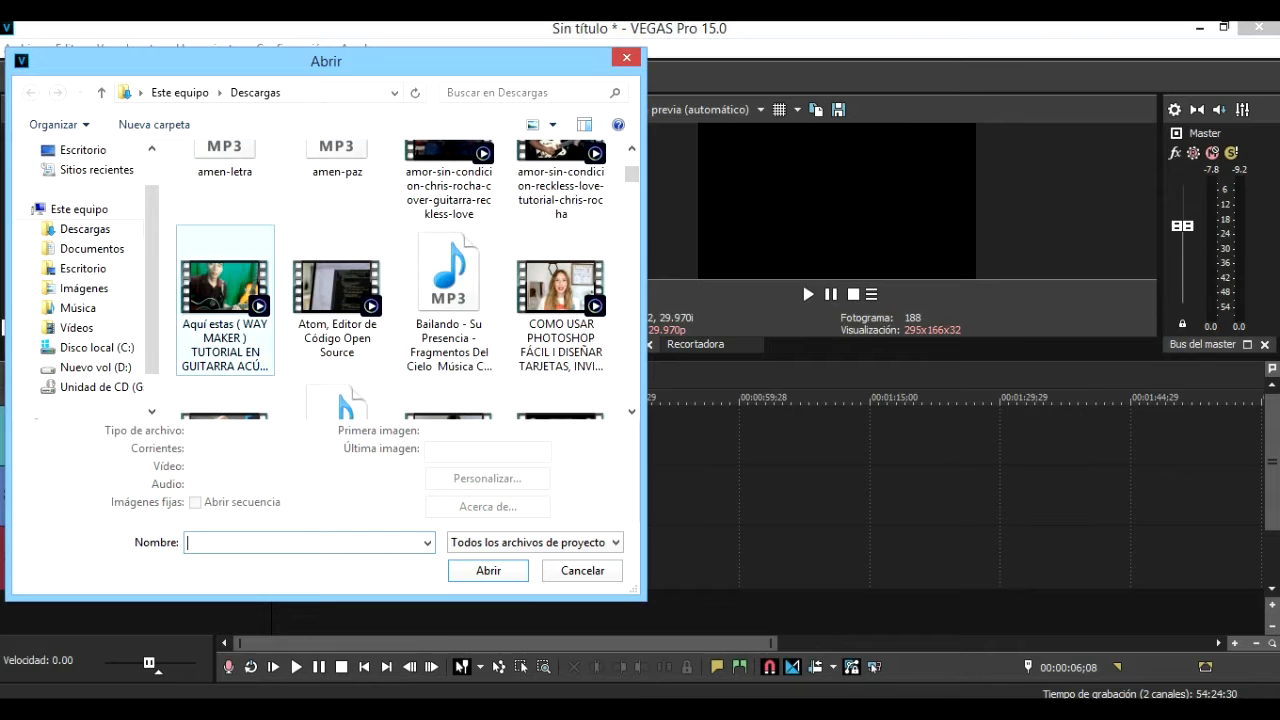
{"action": "left_click", "coordinate": [225, 300]}
{"action": "left_click", "coordinate": [488, 591]}
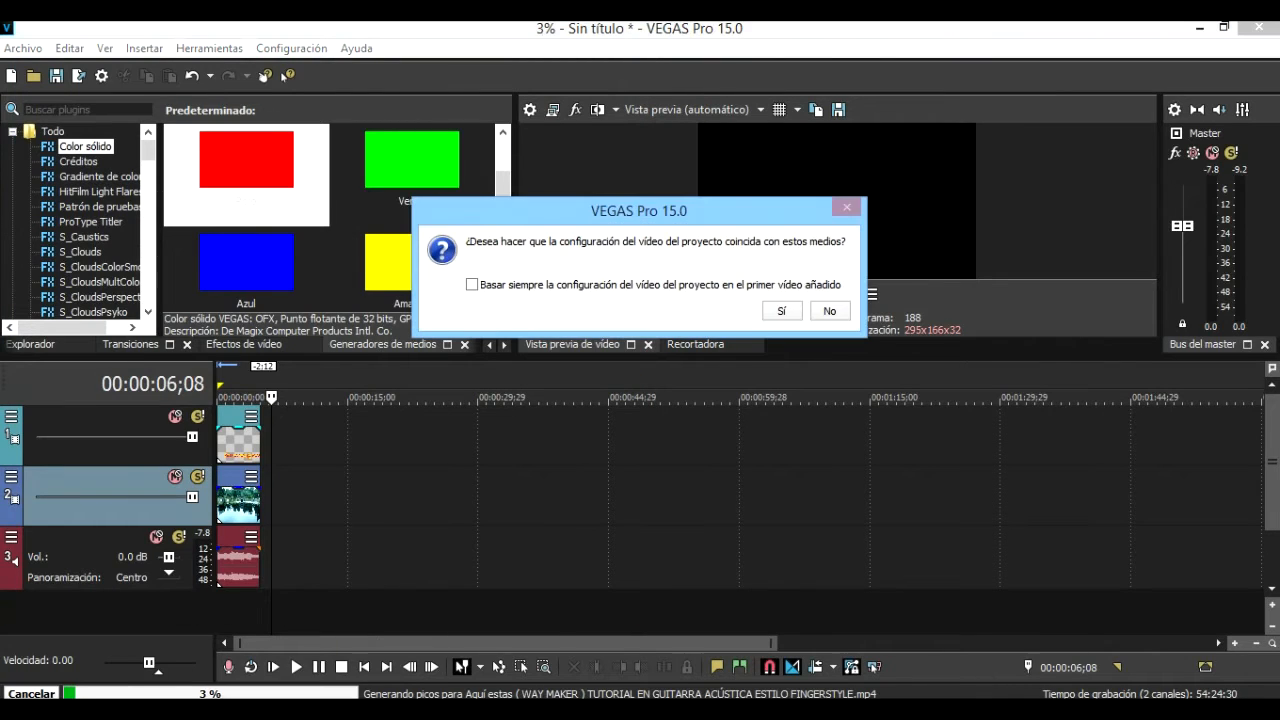
Match the project video settings to the guitar clip and place the clip directly after the lake image.
{"action": "left_click", "coordinate": [782, 311]}
{"action": "left_click_drag", "start_coordinate": [560, 505], "coordinate": [540, 505]}
{"action": "mouse_move", "coordinate": [252, 505]}
{"action": "left_mouse_down"}
{"action": "mouse_move", "coordinate": [283, 505]}
{"action": "mouse_move", "coordinate": [262, 505]}
{"action": "left_mouse_up"}
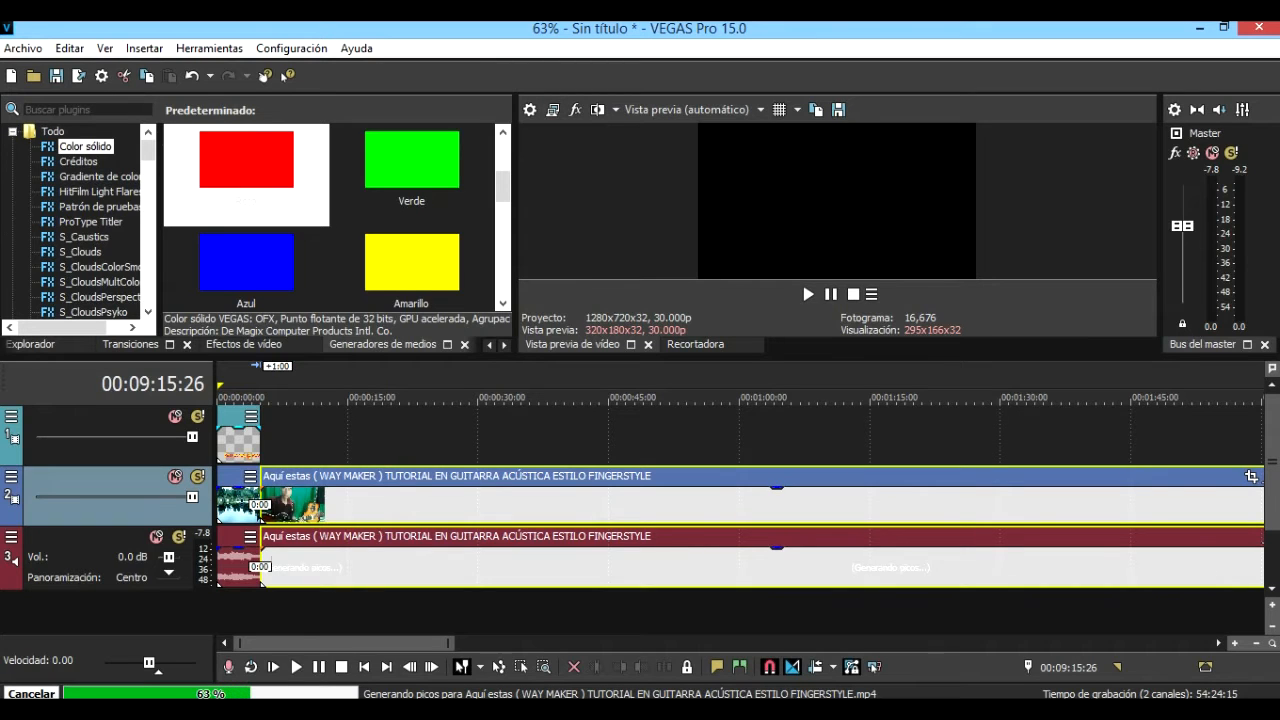
Play the timeline from the start through the transition into the guitar clip, and pause shortly after it begins.
{"action": "left_click", "coordinate": [225, 442]}
{"action": "left_click", "coordinate": [218, 442]}
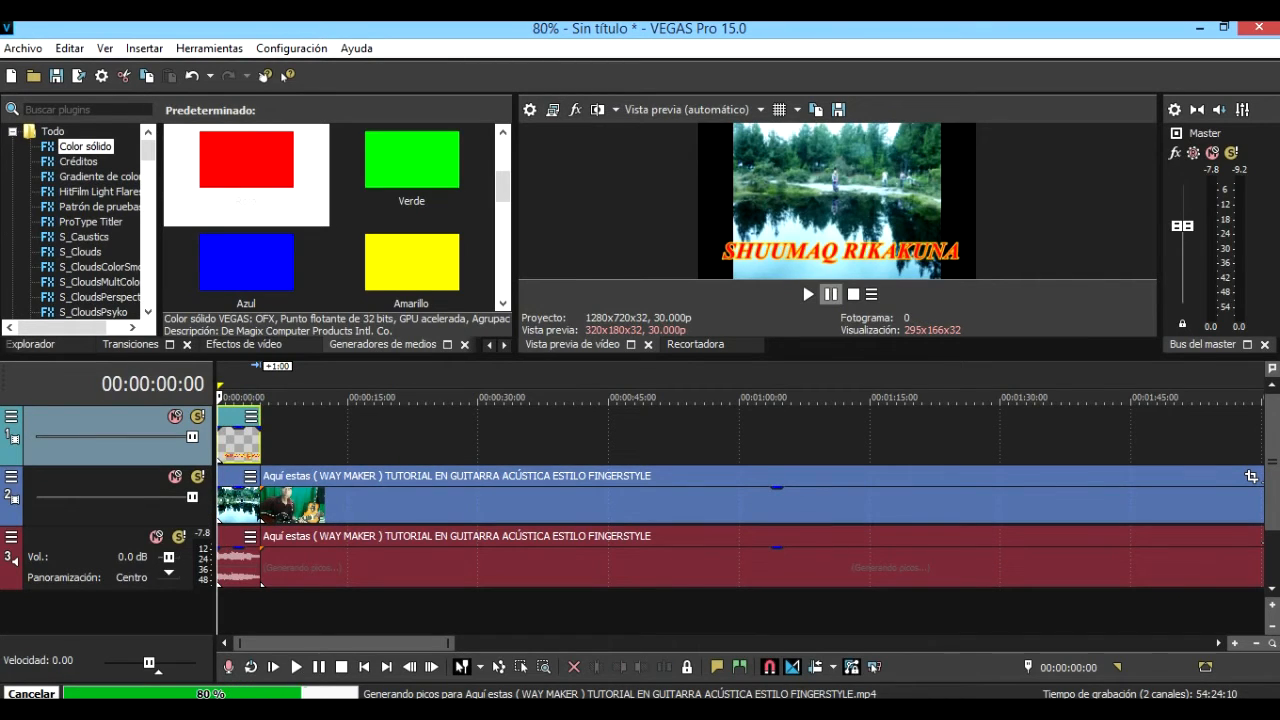
{"action": "left_click", "coordinate": [808, 294]}
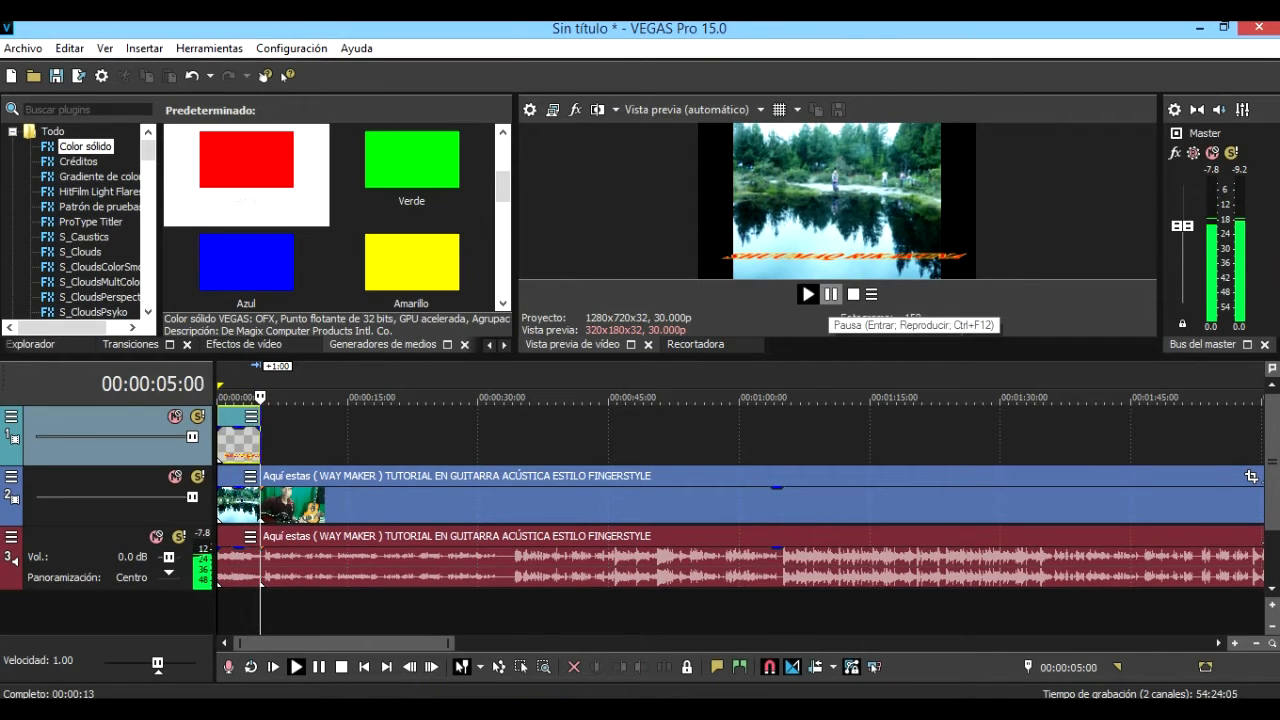
{"action": "left_click", "coordinate": [831, 294]}
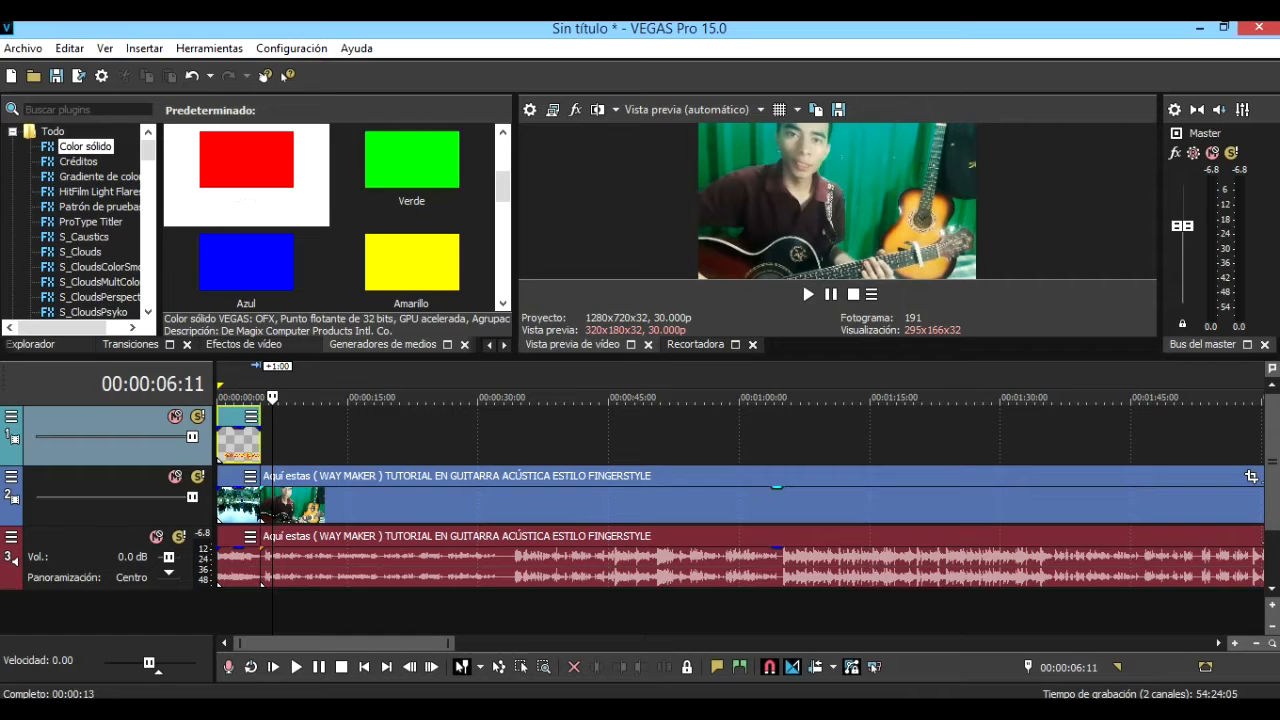
Split the guitar clip's video and audio at 00:00:38:25.
{"action": "left_click", "coordinate": [443, 505]}
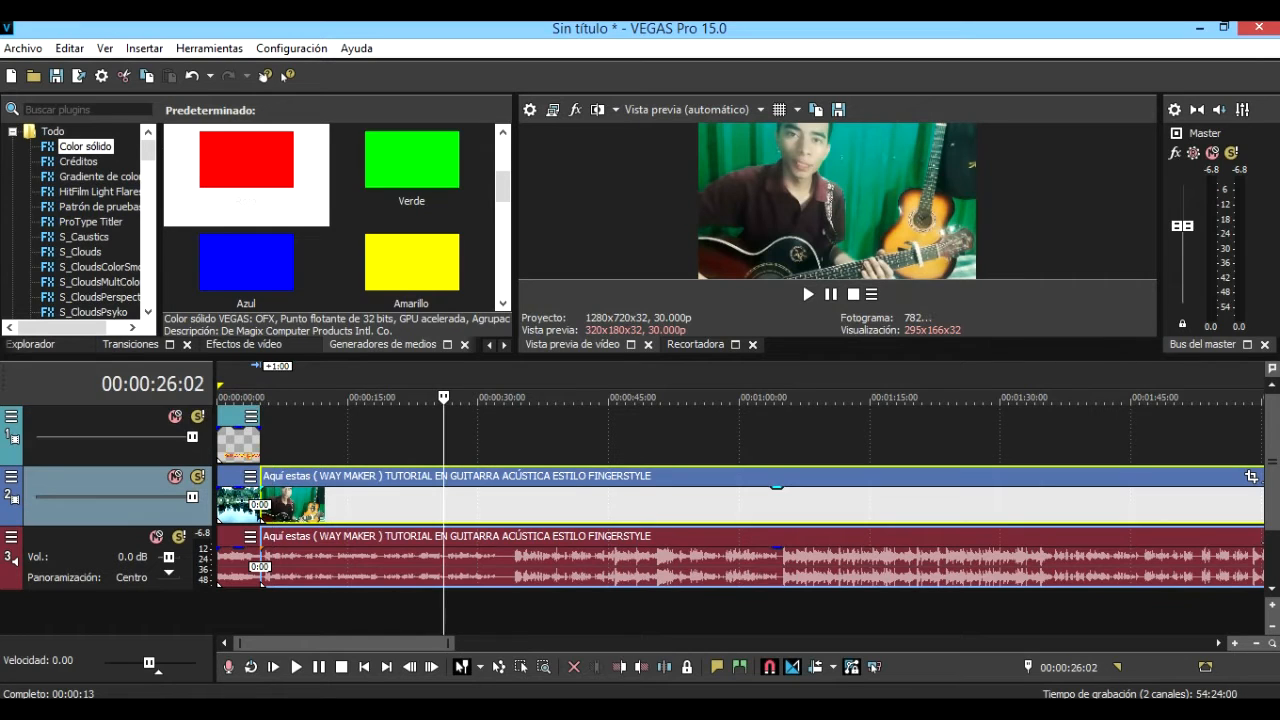
{"action": "left_click", "coordinate": [514, 505]}
{"action": "left_click", "coordinate": [533, 505]}
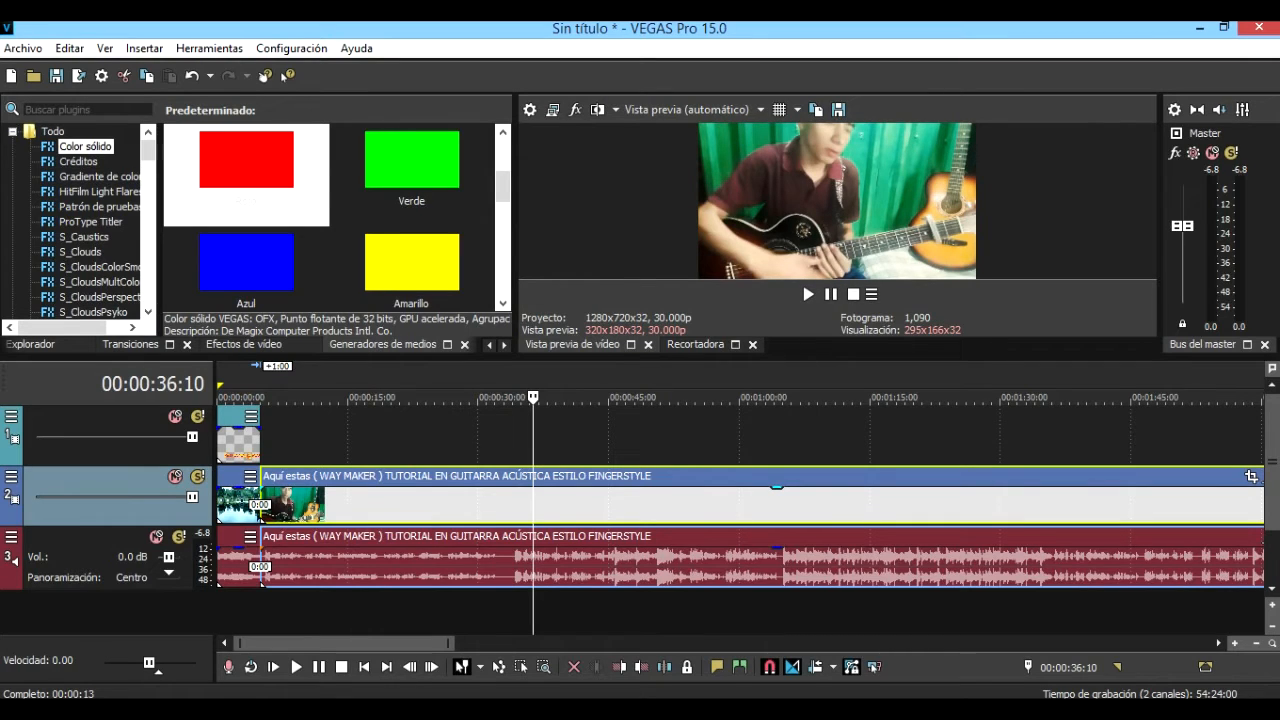
{"action": "mouse_move", "coordinate": [533, 397]}
{"action": "left_mouse_down"}
{"action": "mouse_move", "coordinate": [668, 397]}
{"action": "mouse_move", "coordinate": [555, 397]}
{"action": "left_mouse_up"}
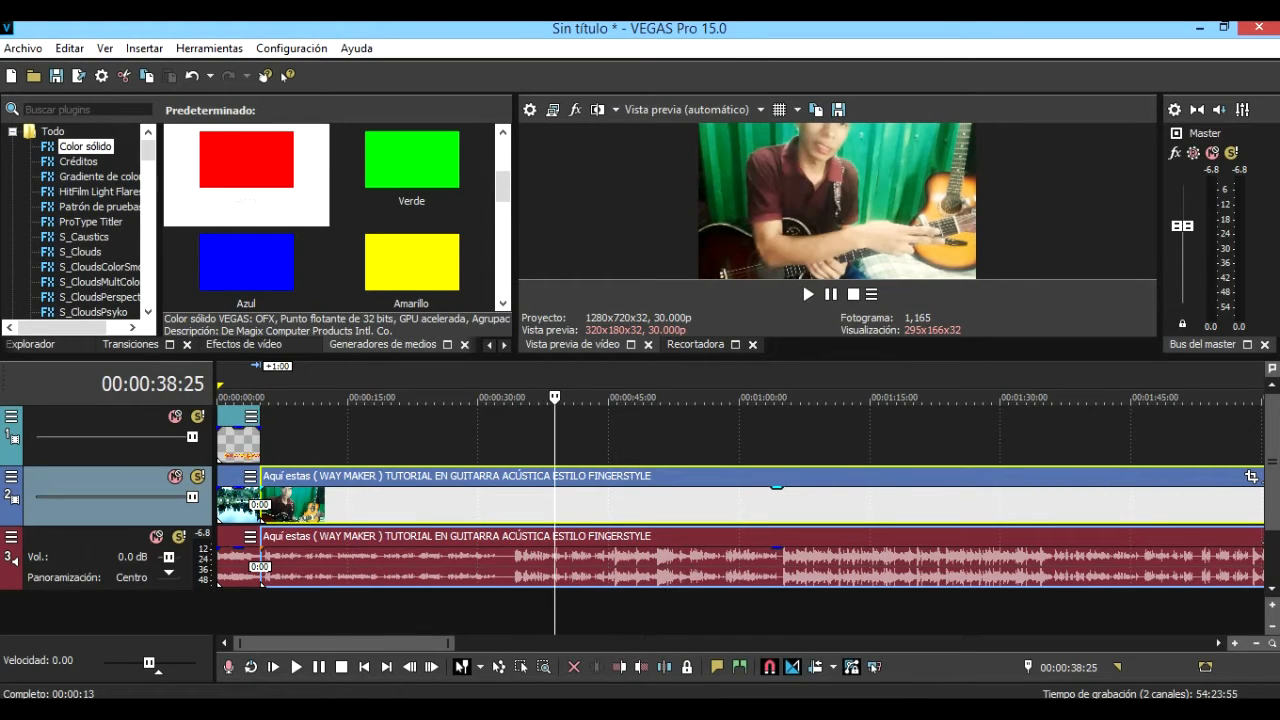
{"action": "key", "text": "s"}
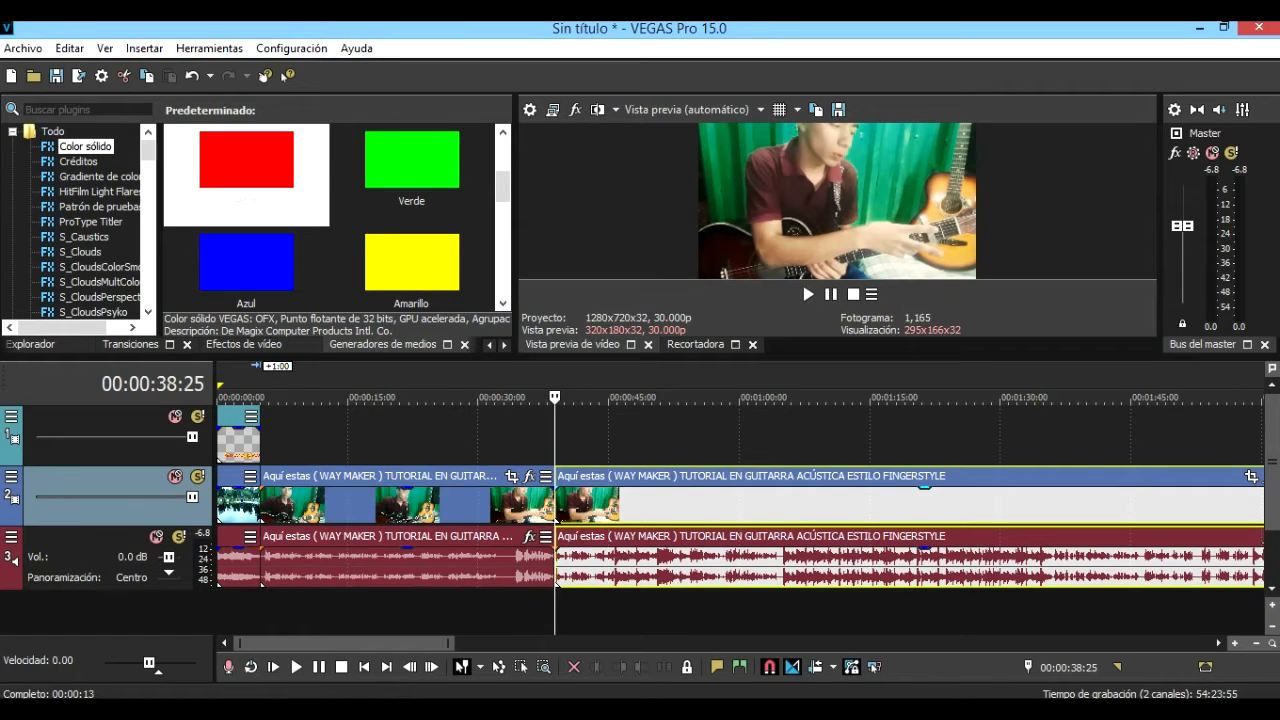
Delete the part of the guitar clip after the 00:00:38:25 split, both video and audio.
{"action": "left_click", "coordinate": [629, 505]}
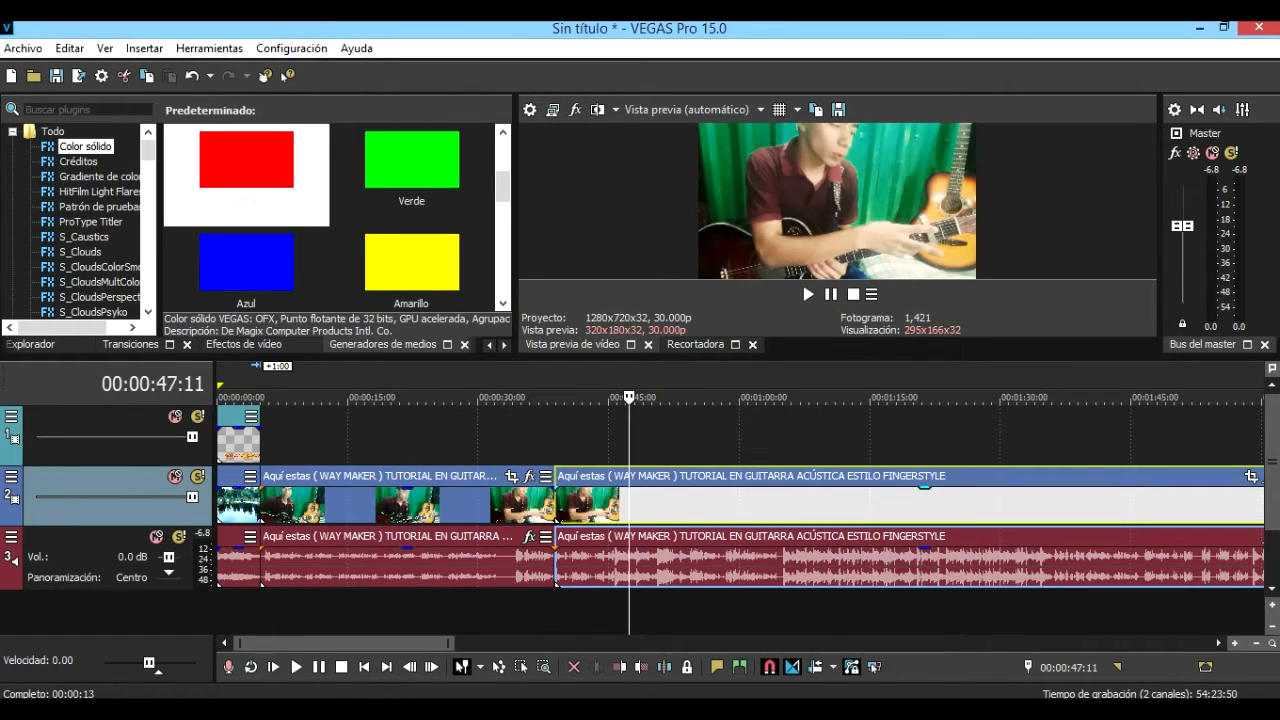
{"action": "left_click", "coordinate": [673, 505]}
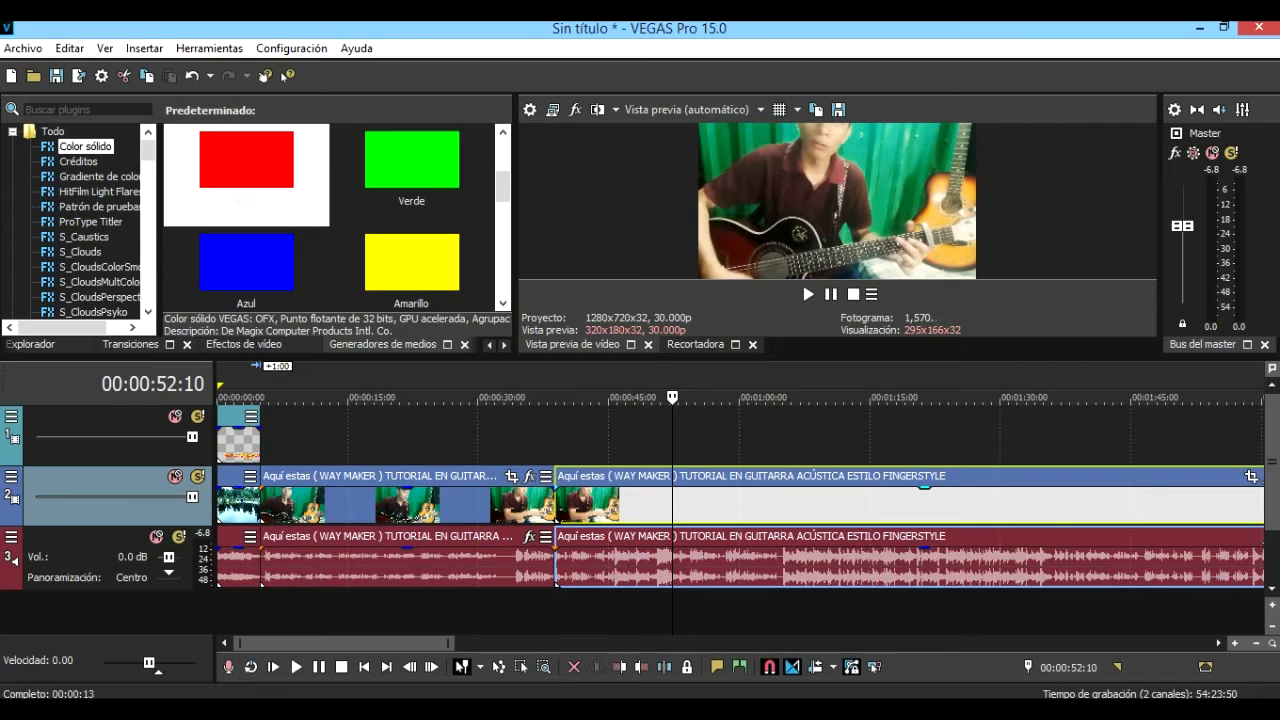
{"action": "key", "text": "Delete"}
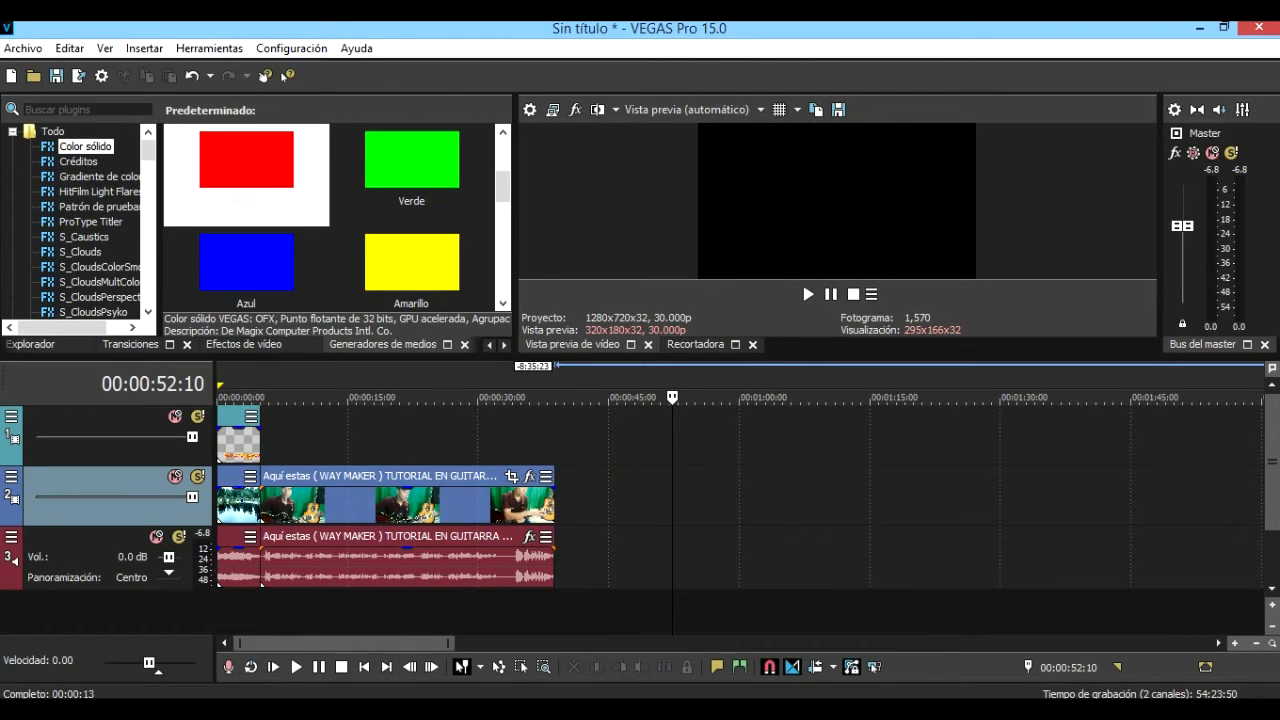
{"action": "left_click", "coordinate": [340, 500]}
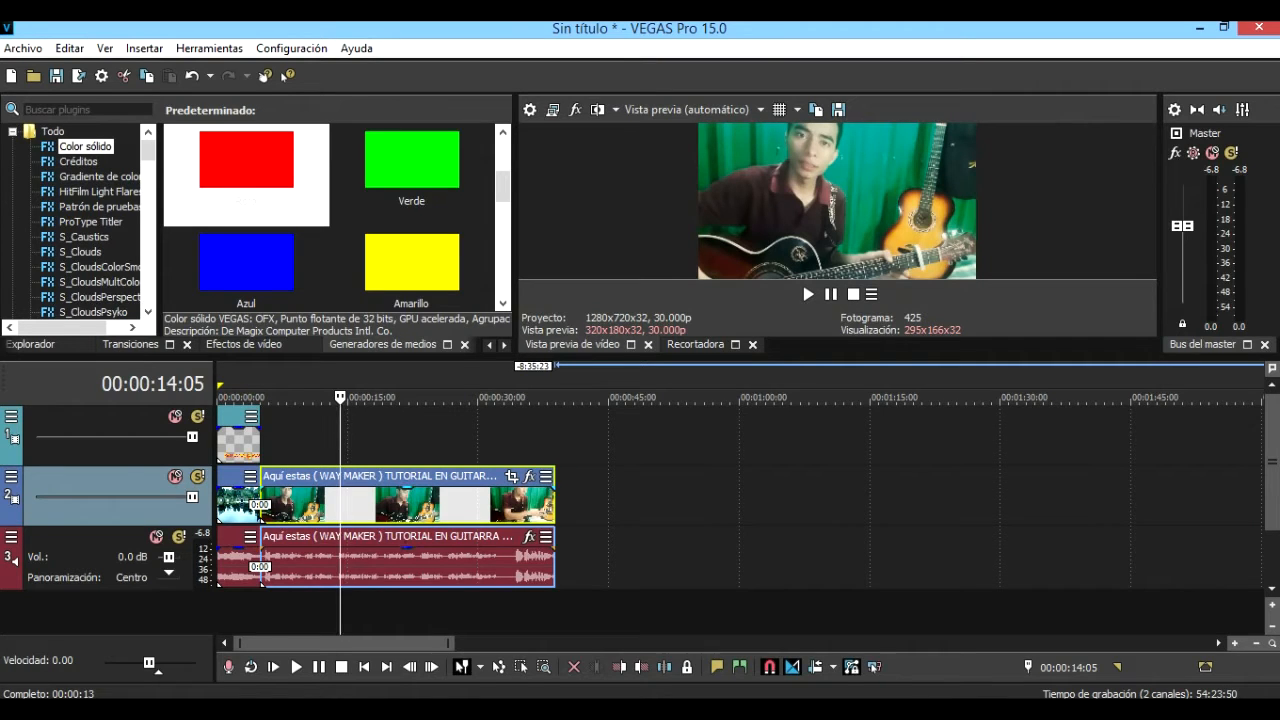
{"action": "mouse_move", "coordinate": [408, 488]}
{"action": "left_mouse_down"}
{"action": "mouse_move", "coordinate": [408, 508]}
{"action": "mouse_move", "coordinate": [414, 489]}
{"action": "left_mouse_up"}
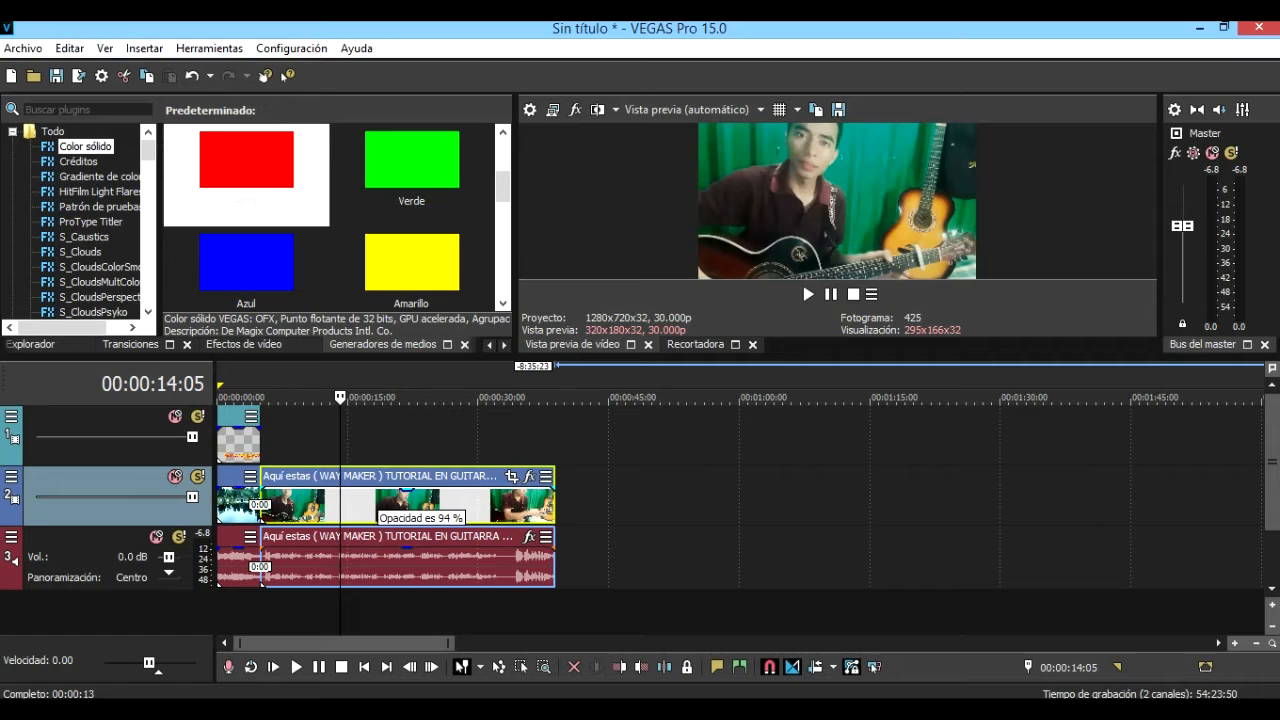
{"action": "left_click", "coordinate": [411, 560]}
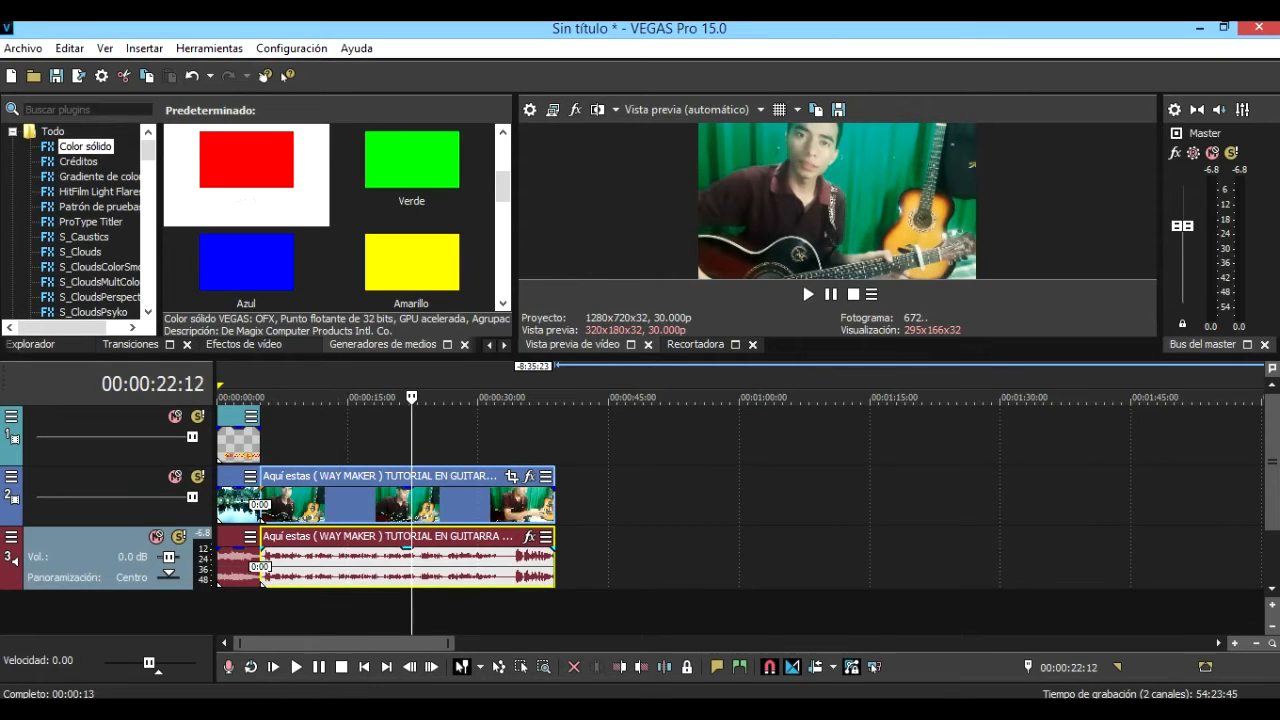
{"action": "key", "text": "Delete"}
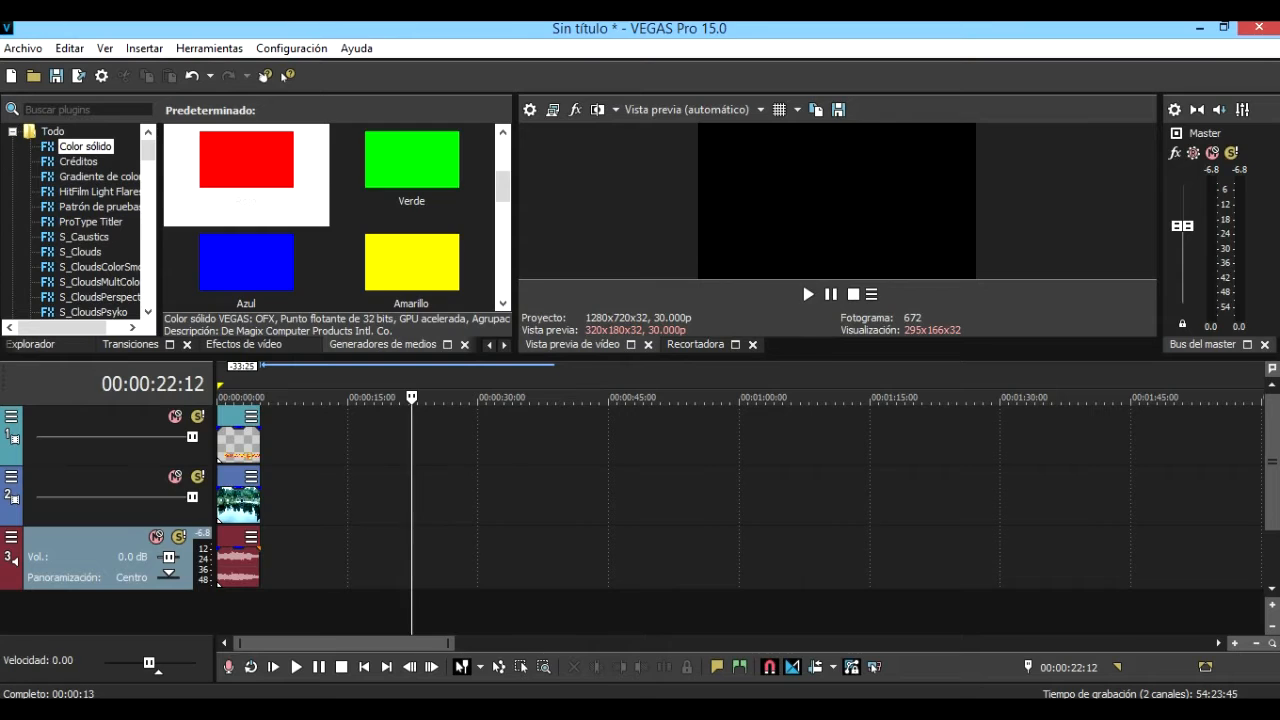
{"action": "key", "text": "ctrl+z"}
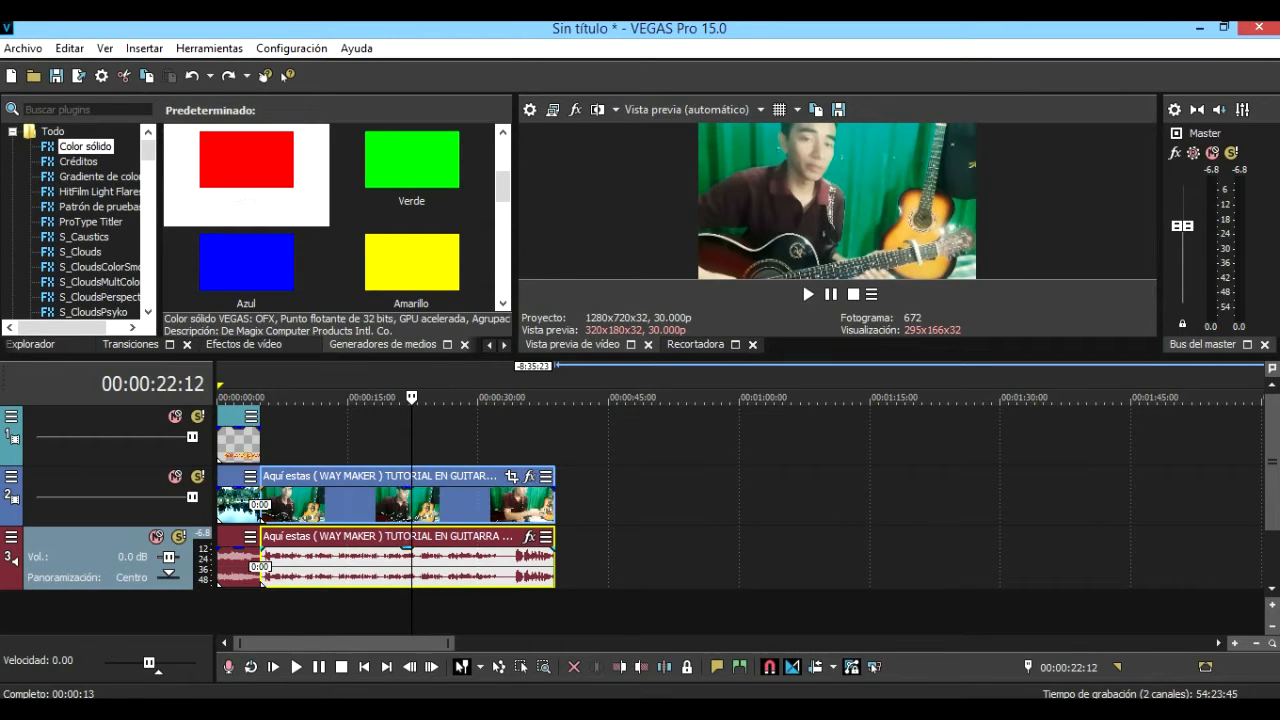
Insert a new video track, and move the guitar clip's video onto a separate track below the audio track.
{"action": "right_click", "coordinate": [302, 516]}
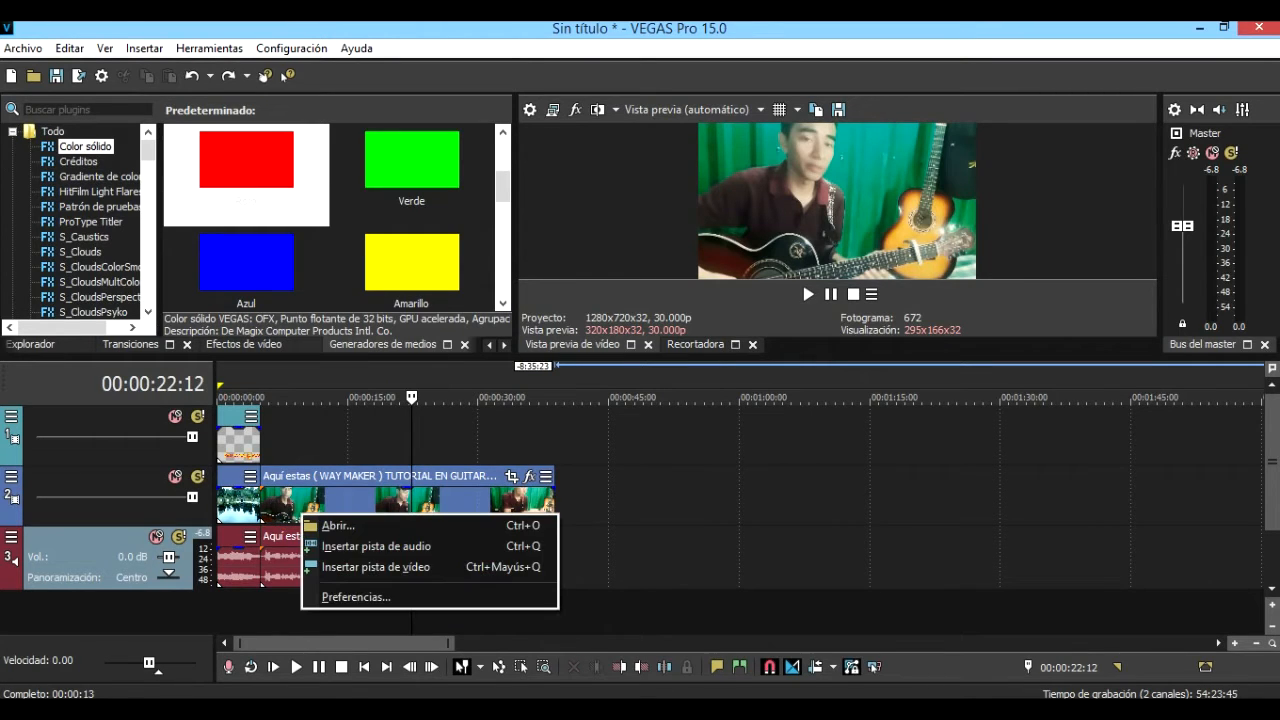
{"action": "left_click", "coordinate": [310, 569]}
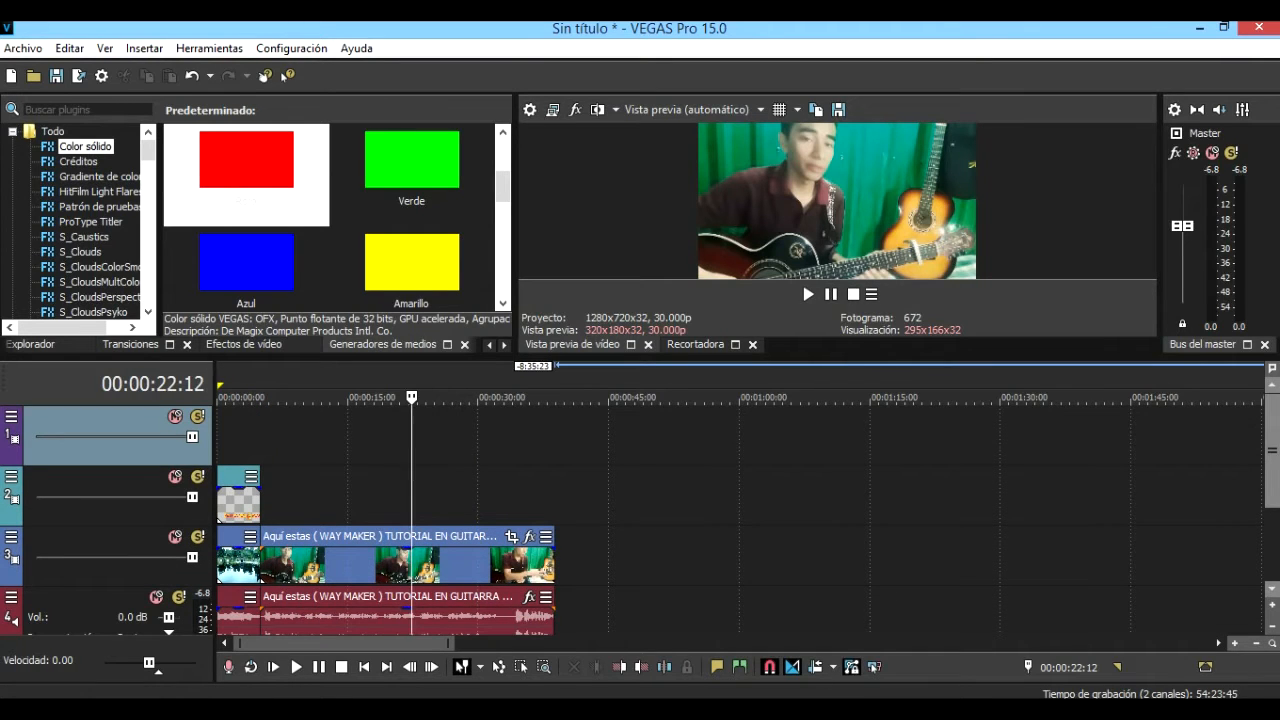
{"action": "left_click", "coordinate": [1272, 589]}
{"action": "left_click", "coordinate": [1272, 589]}
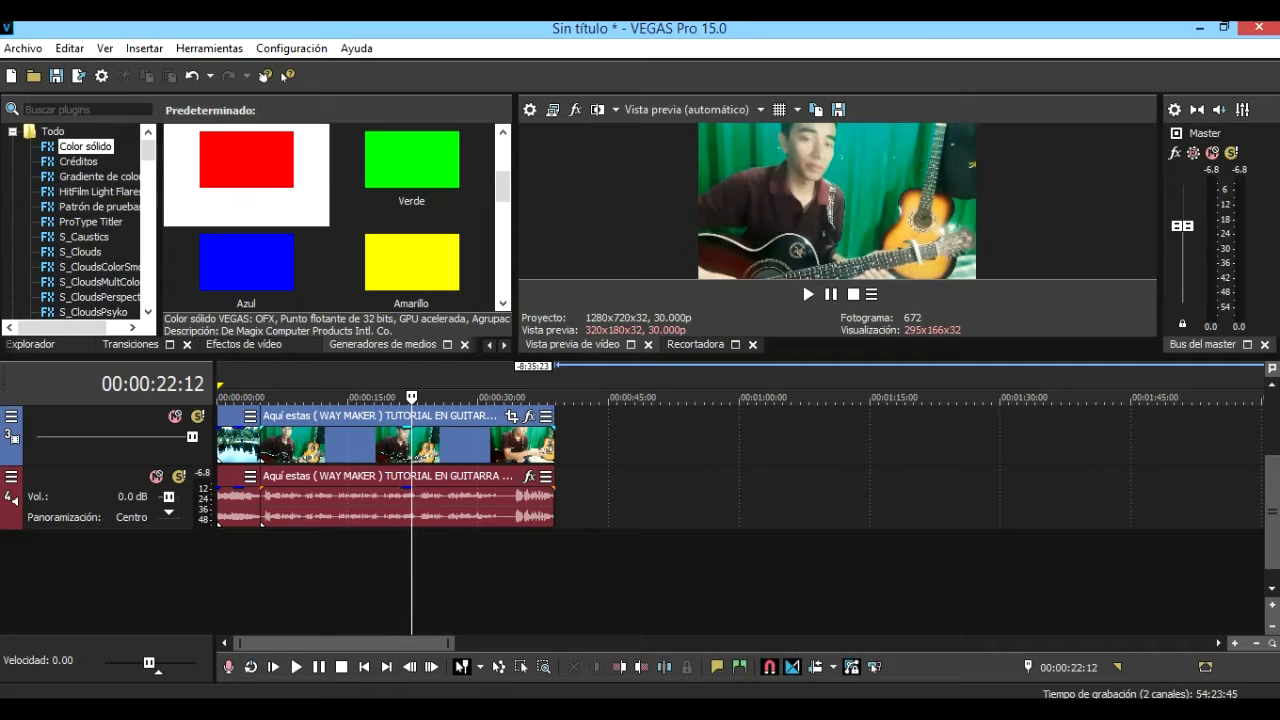
{"action": "left_click", "coordinate": [408, 445]}
{"action": "left_click_drag", "start_coordinate": [411, 445], "coordinate": [424, 505]}
{"action": "left_click", "coordinate": [367, 566]}
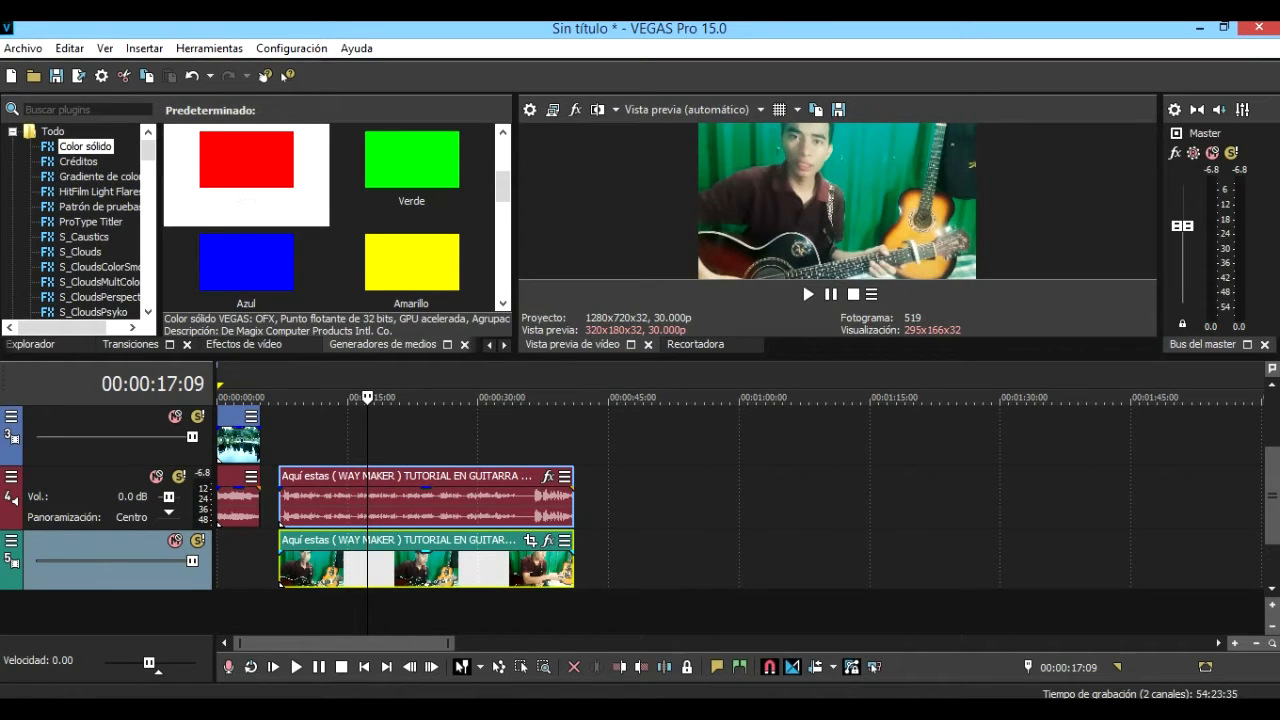
Delete the track holding the guitar video and move the guitar audio back directly after the lake music.
{"action": "right_click", "coordinate": [137, 576]}
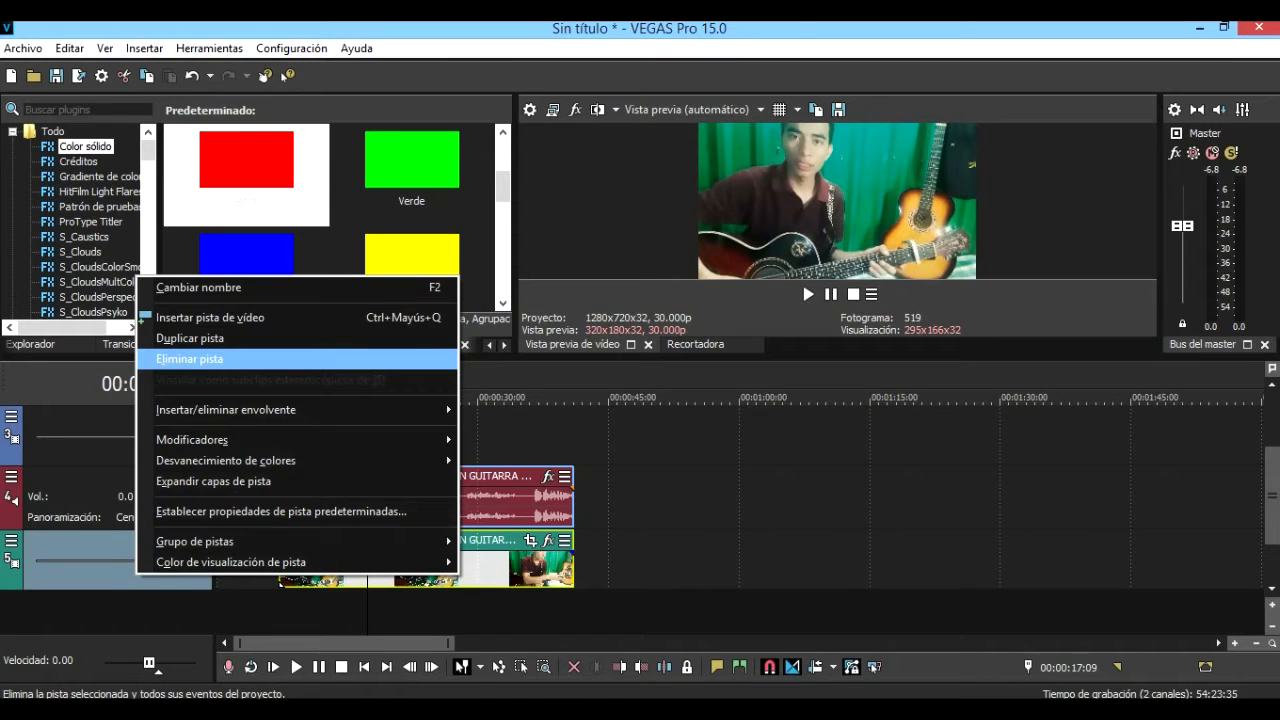
{"action": "left_click", "coordinate": [190, 358]}
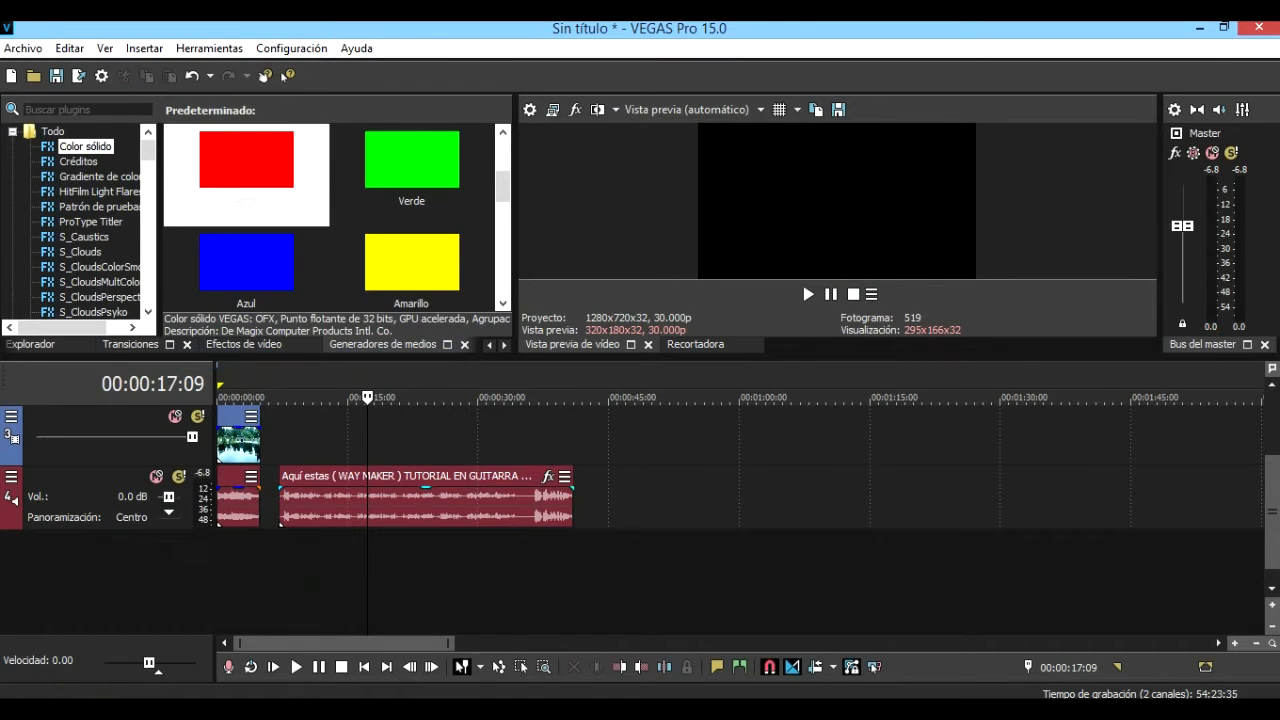
{"action": "left_click_drag", "start_coordinate": [400, 505], "coordinate": [381, 505]}
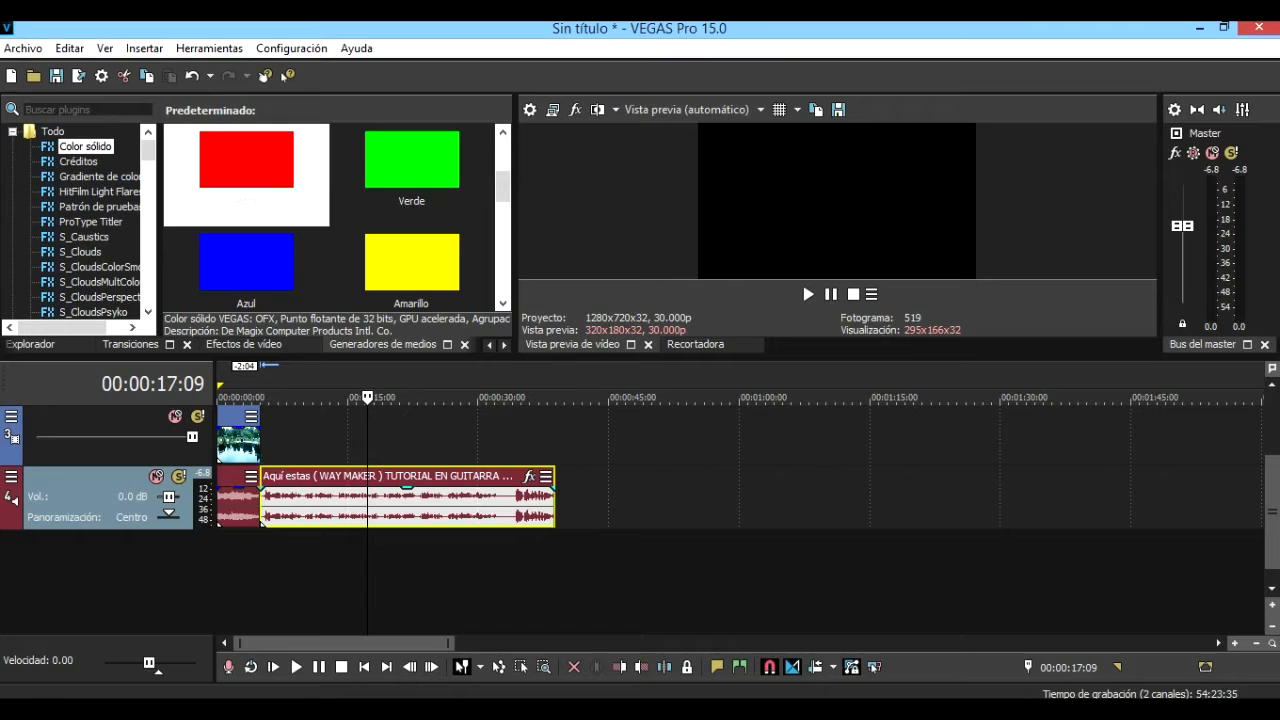
{"action": "left_click", "coordinate": [277, 436]}
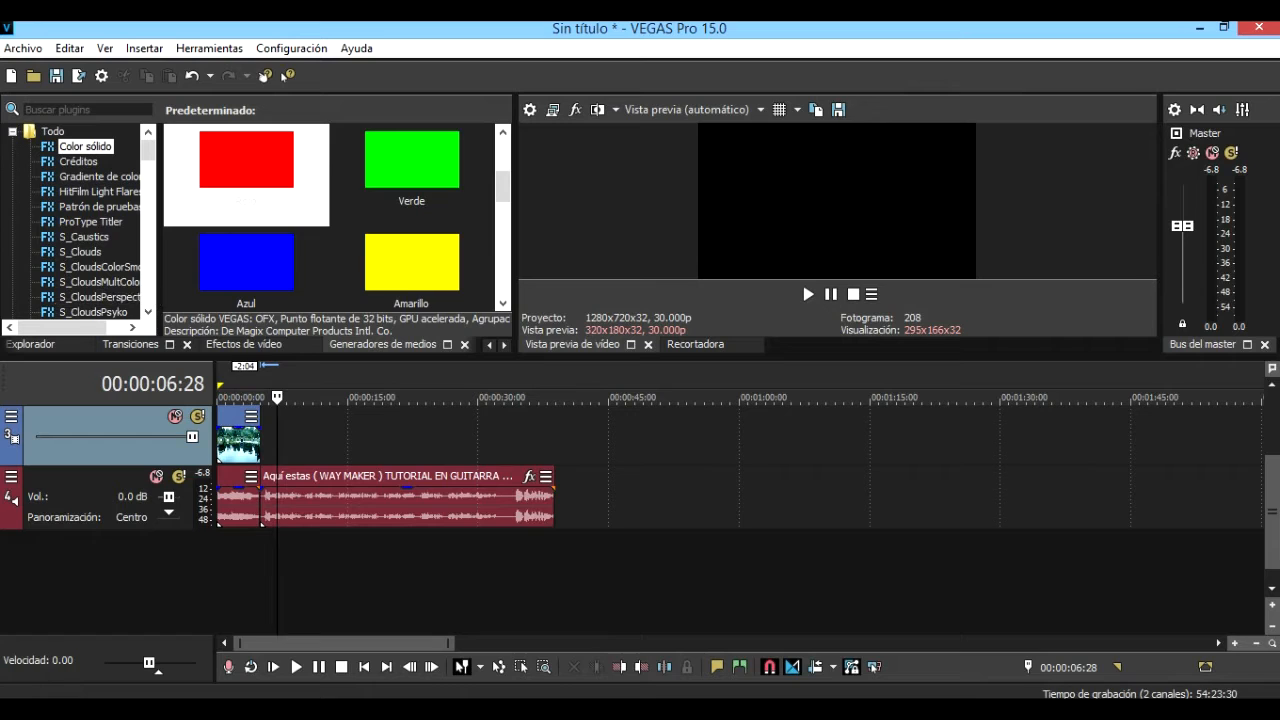
{"action": "left_click", "coordinate": [23, 48]}
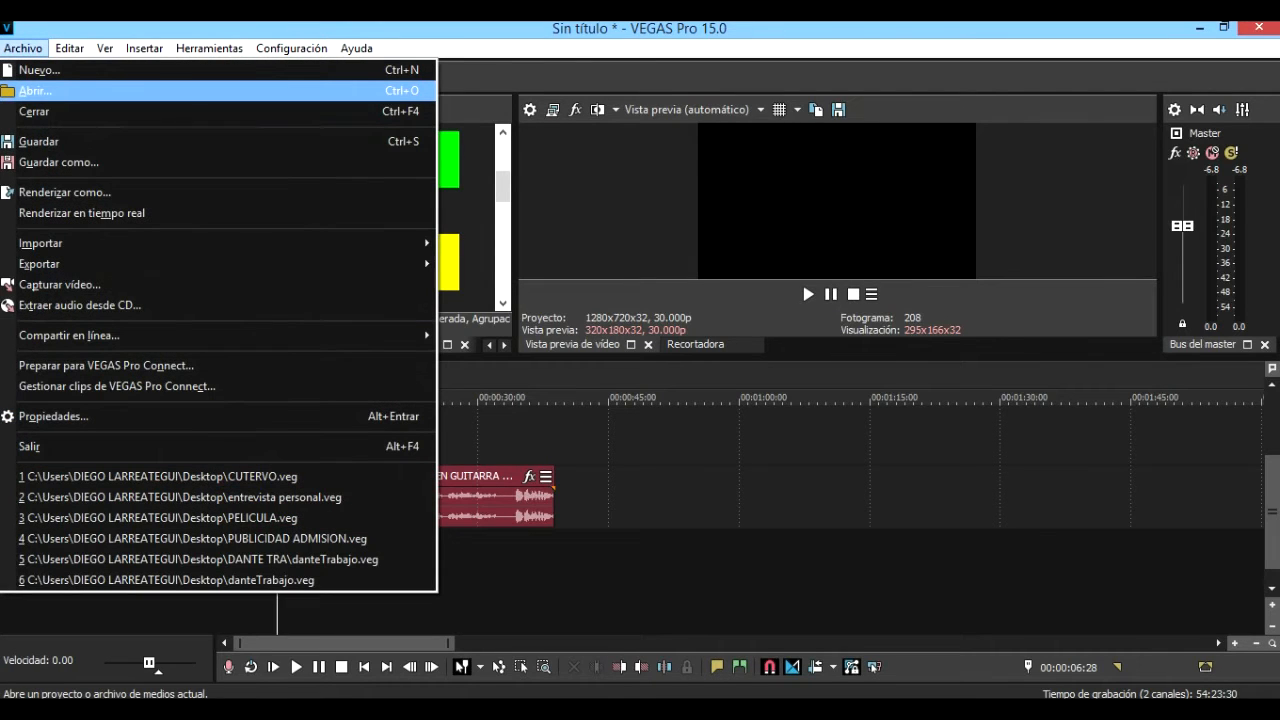
{"action": "left_click", "coordinate": [513, 508]}
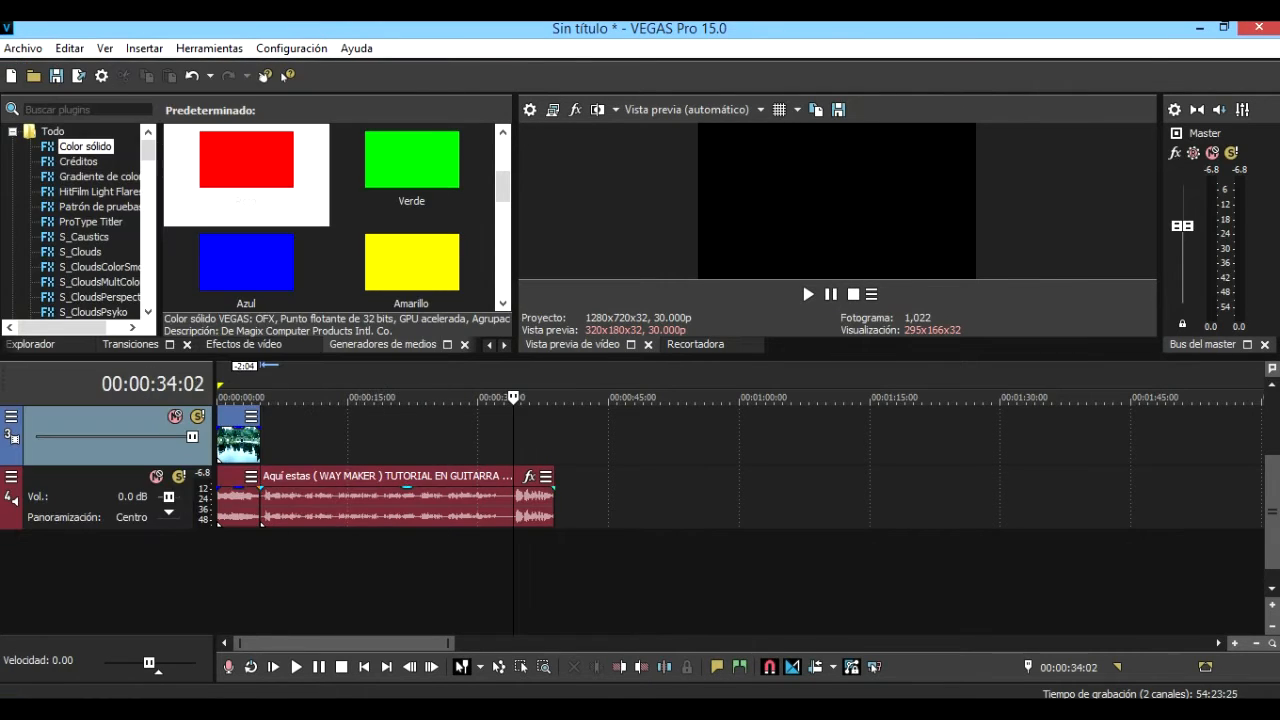
{"action": "left_click", "coordinate": [533, 508]}
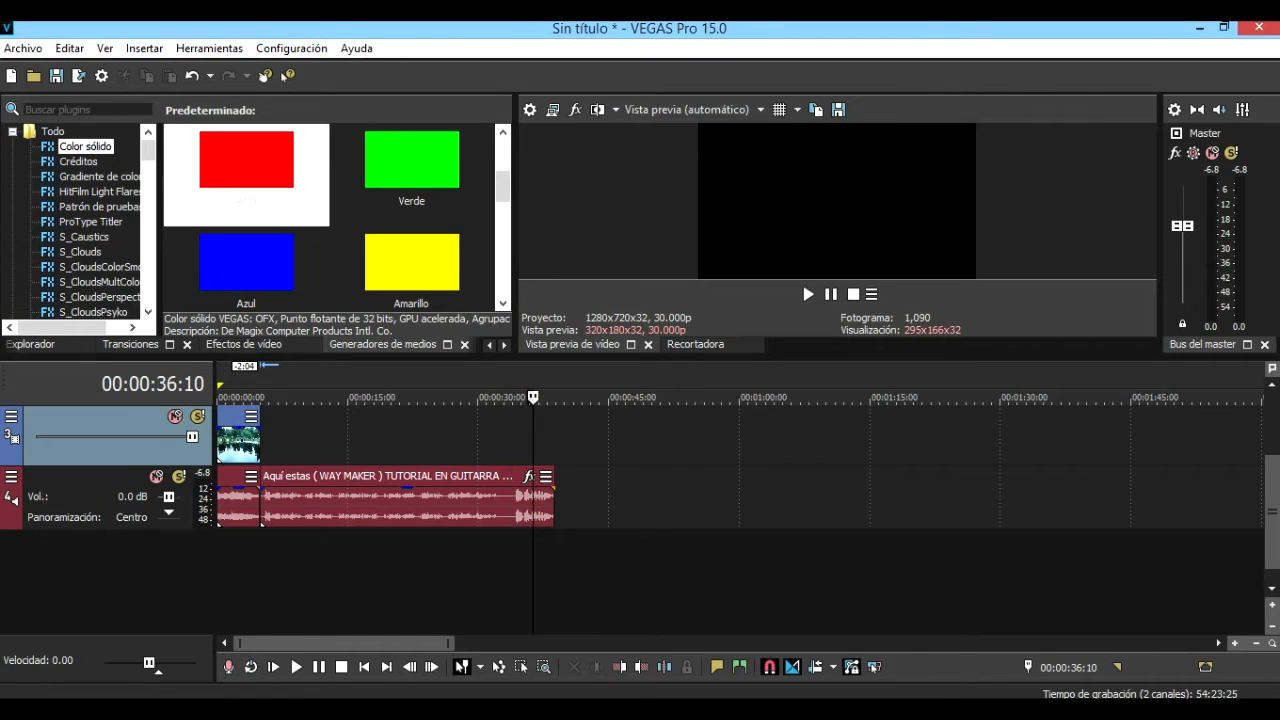
Correct the title text over the lake image to "SHUMAQ RIKAKUNA" in its generated media settings.
{"action": "left_click", "coordinate": [220, 444]}
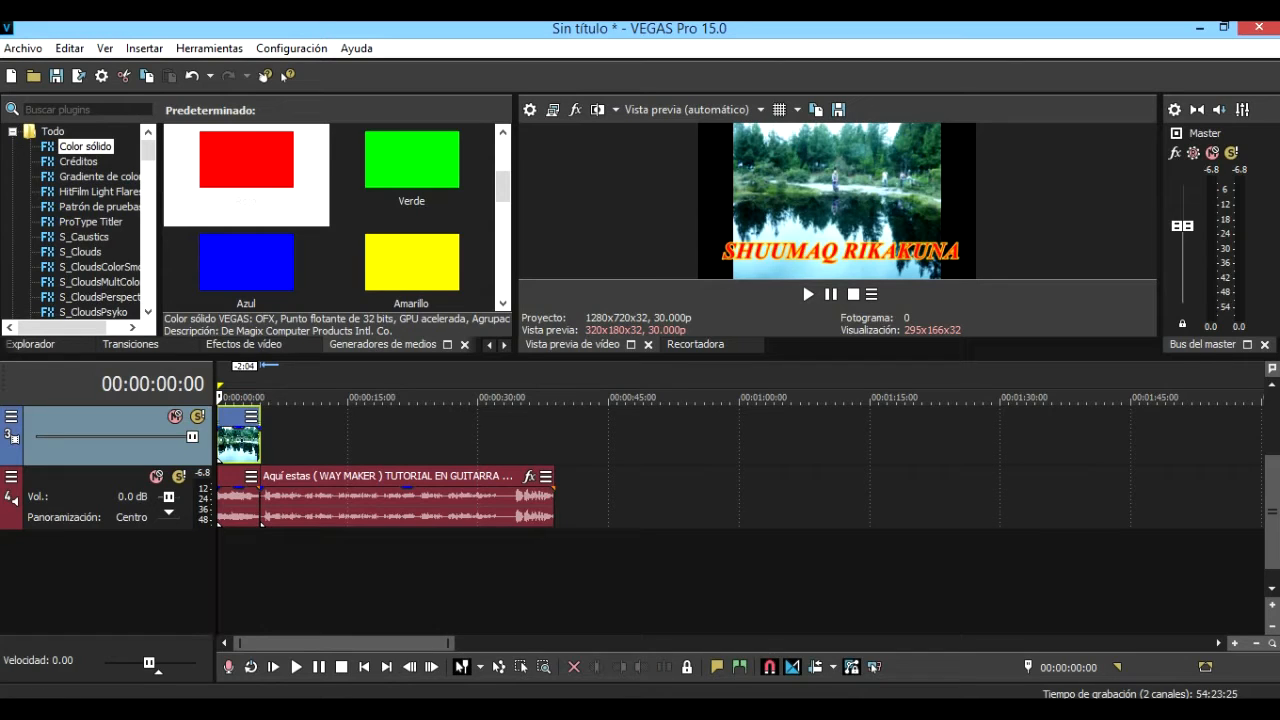
{"action": "left_click", "coordinate": [1272, 385]}
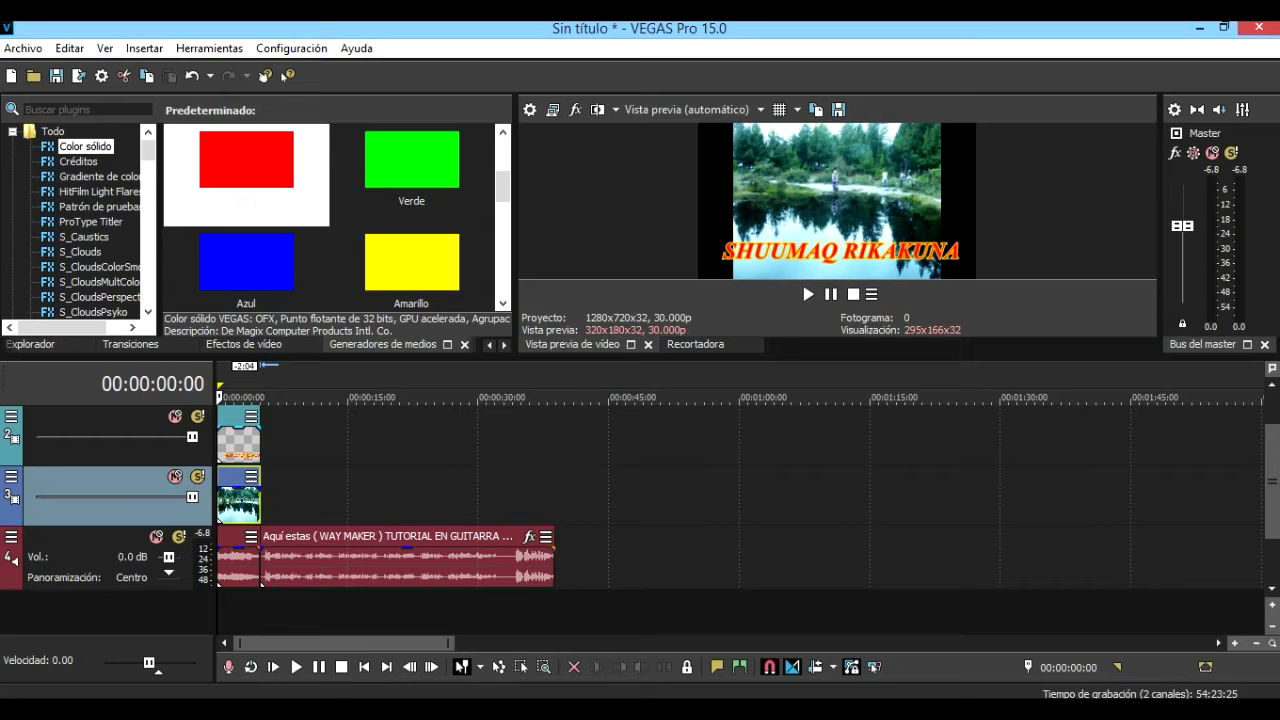
{"action": "right_click", "coordinate": [250, 441]}
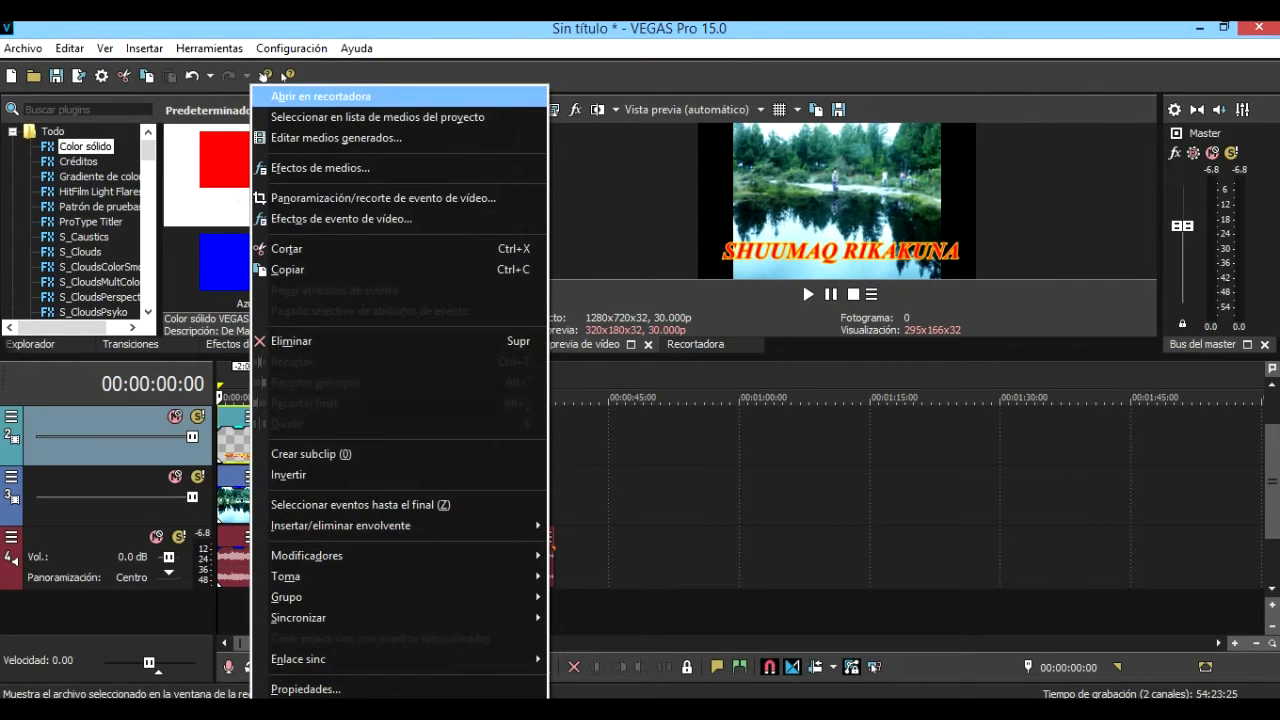
{"action": "key", "text": "Return"}
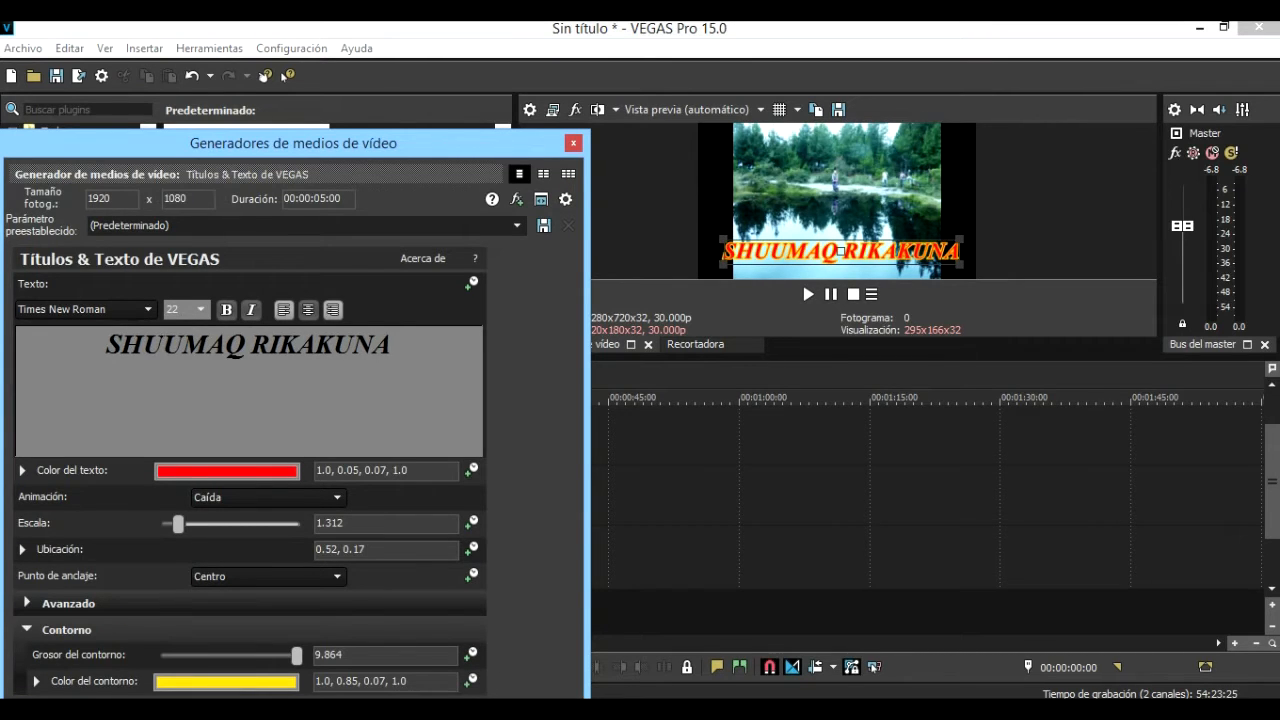
{"action": "key", "text": "BackSpace"}
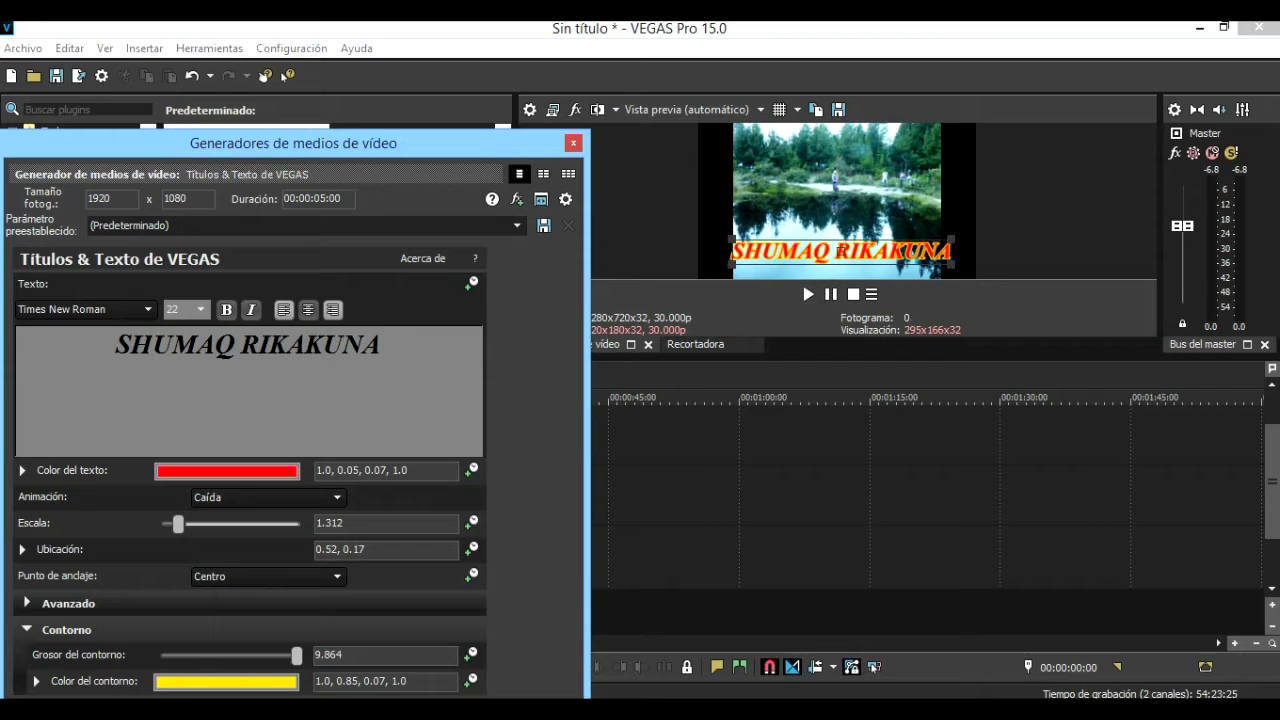
{"action": "left_click", "coordinate": [573, 143]}
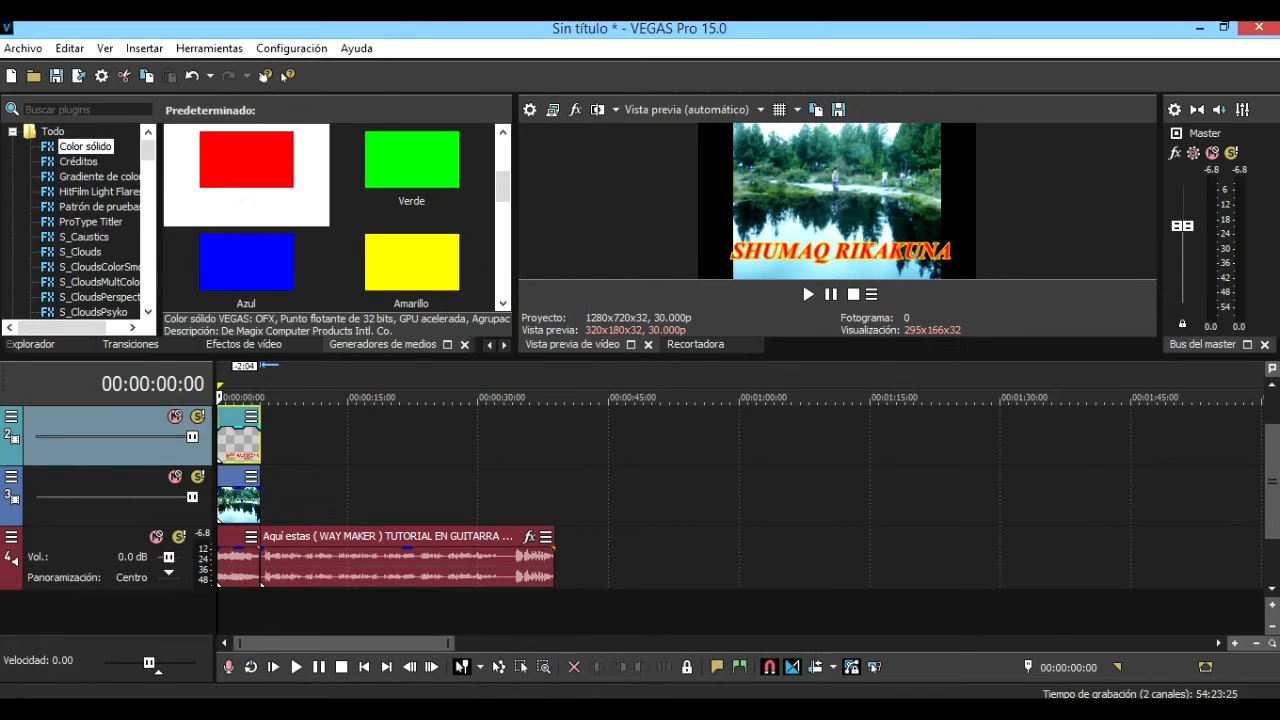
Set the title's animation to Tirón de acción in its generated media settings.
{"action": "right_click", "coordinate": [240, 435]}
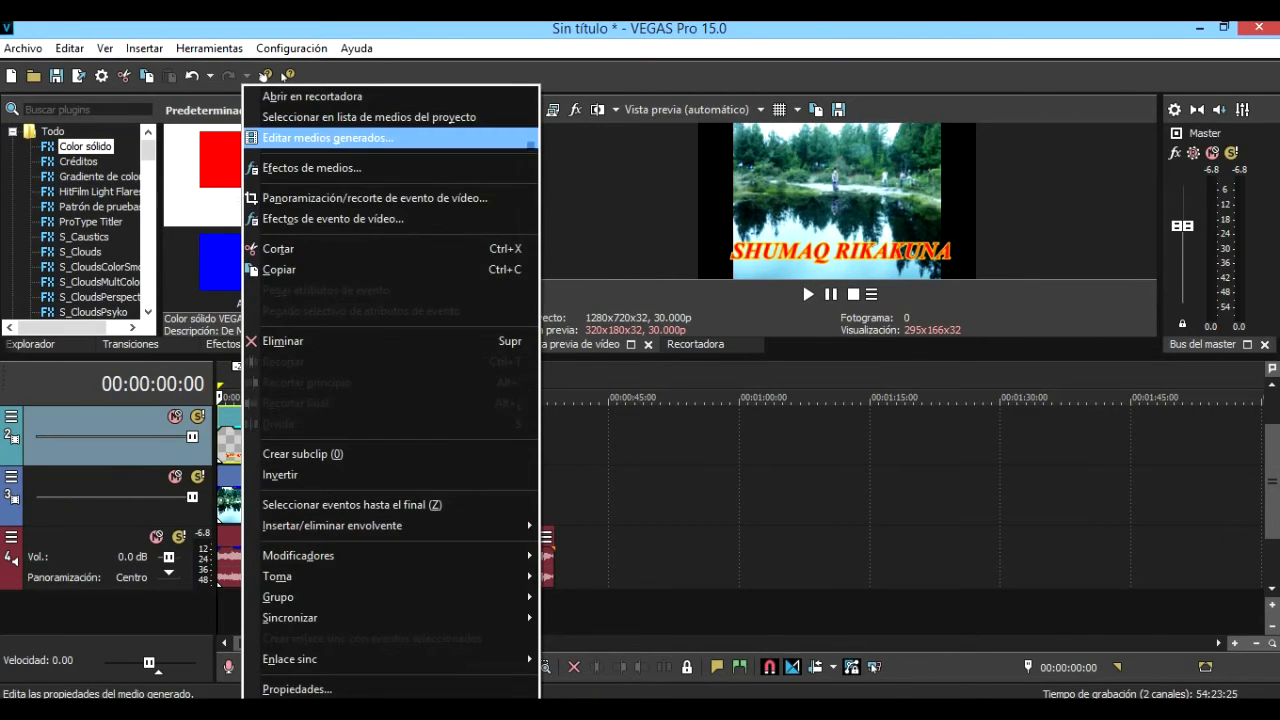
{"action": "left_click", "coordinate": [320, 137]}
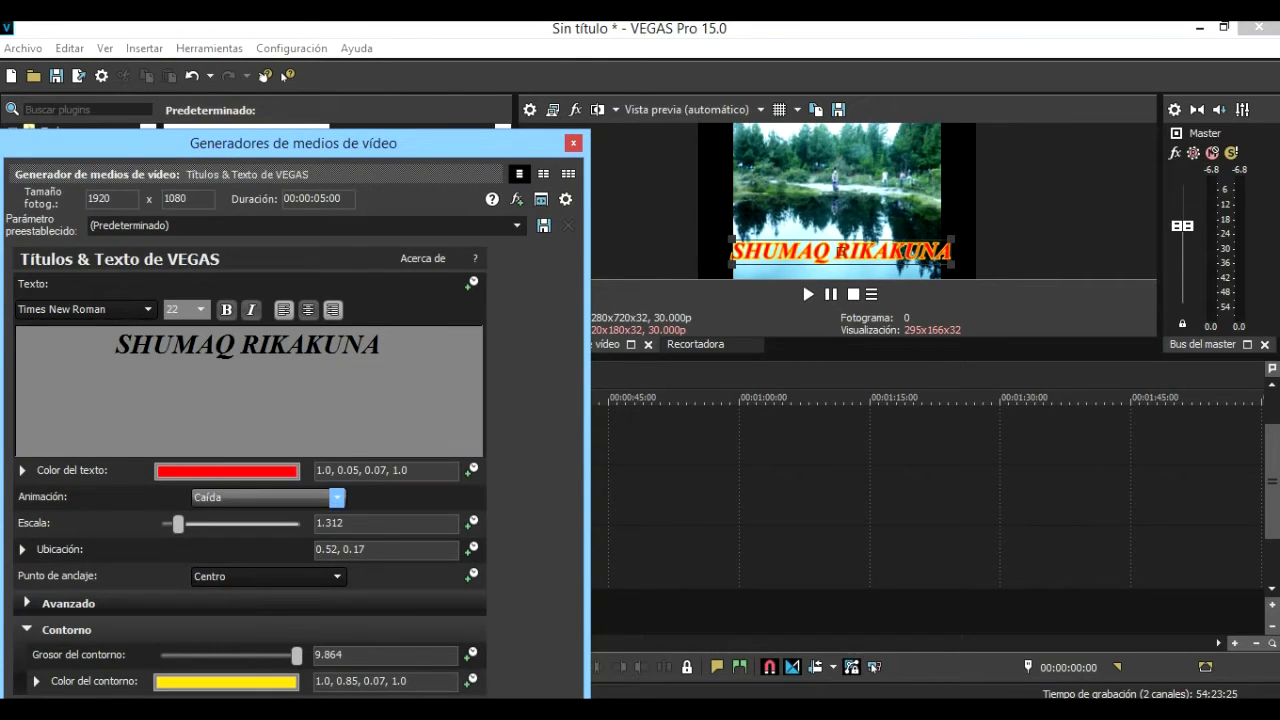
{"action": "left_click", "coordinate": [300, 497]}
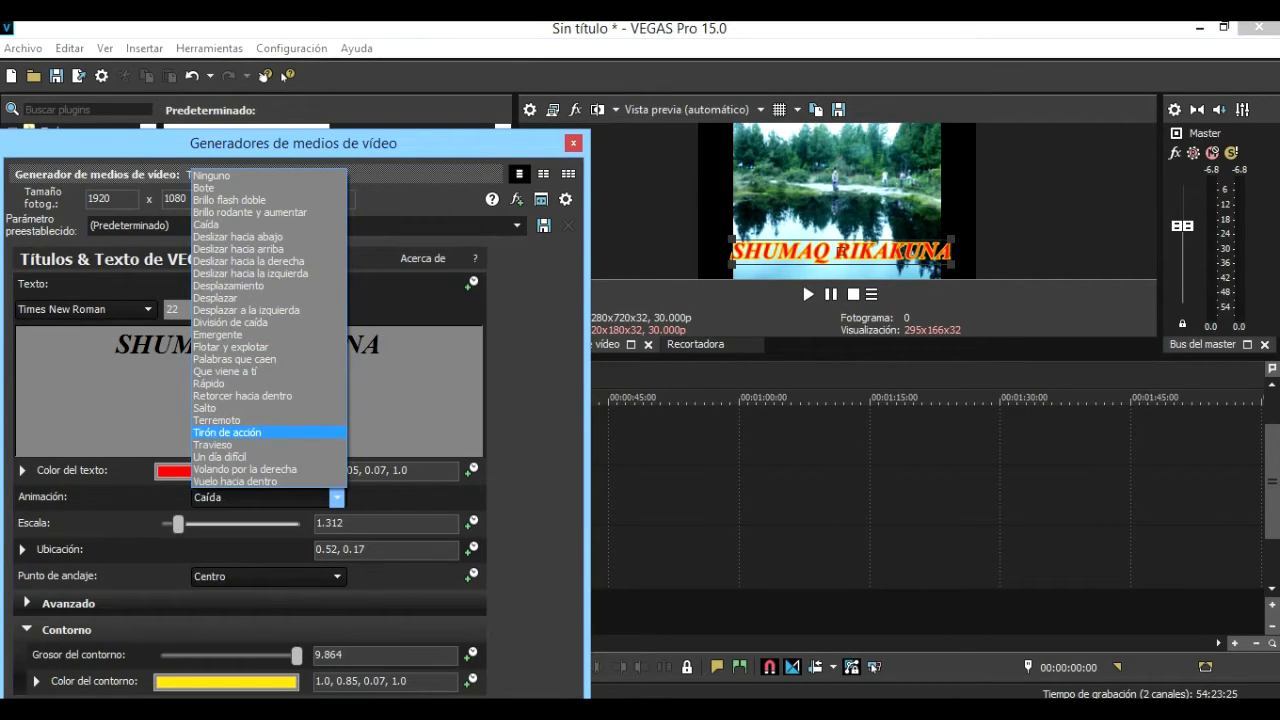
{"action": "left_click", "coordinate": [227, 432]}
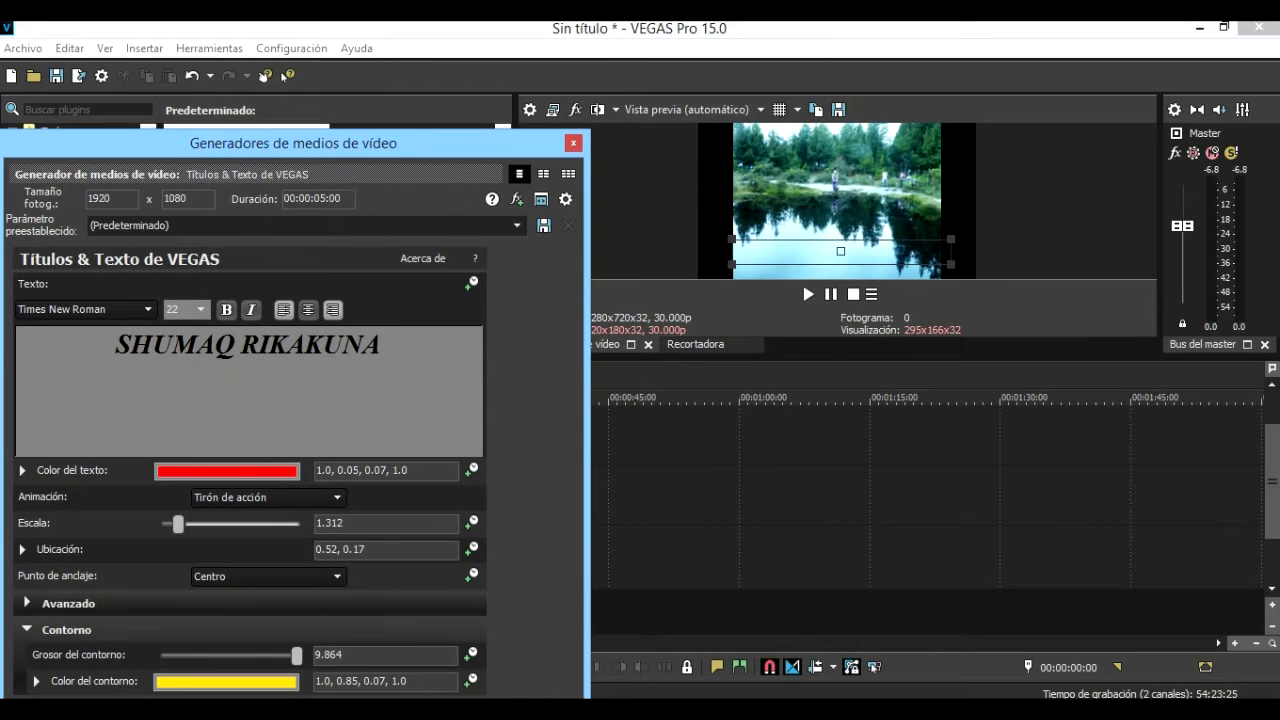
{"action": "left_click", "coordinate": [573, 143]}
Play the timeline from the start to preview the title animation over the lake image, and pause playback.
{"action": "left_click", "coordinate": [232, 443]}
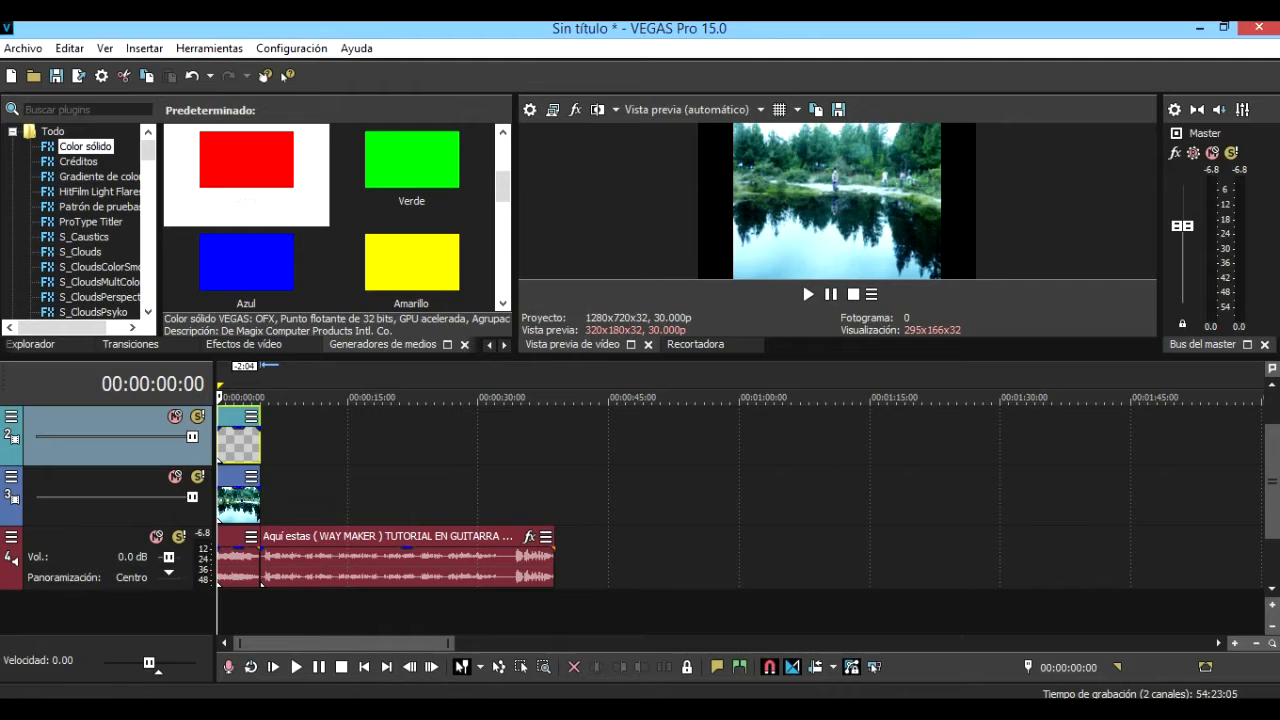
{"action": "left_click", "coordinate": [808, 294]}
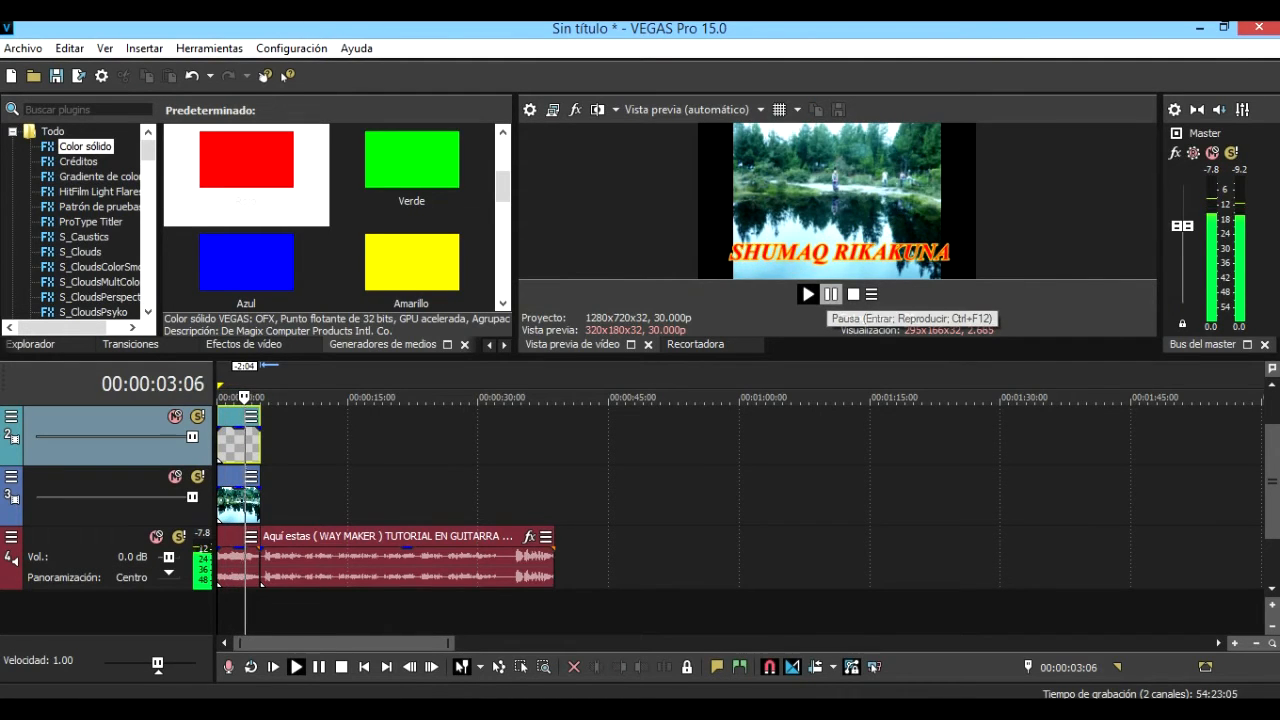
{"action": "left_click", "coordinate": [831, 294]}
Shift the guitar audio later by 6:14 and return it to directly after the lake music.
{"action": "left_click_drag", "start_coordinate": [261, 583], "coordinate": [317, 583]}
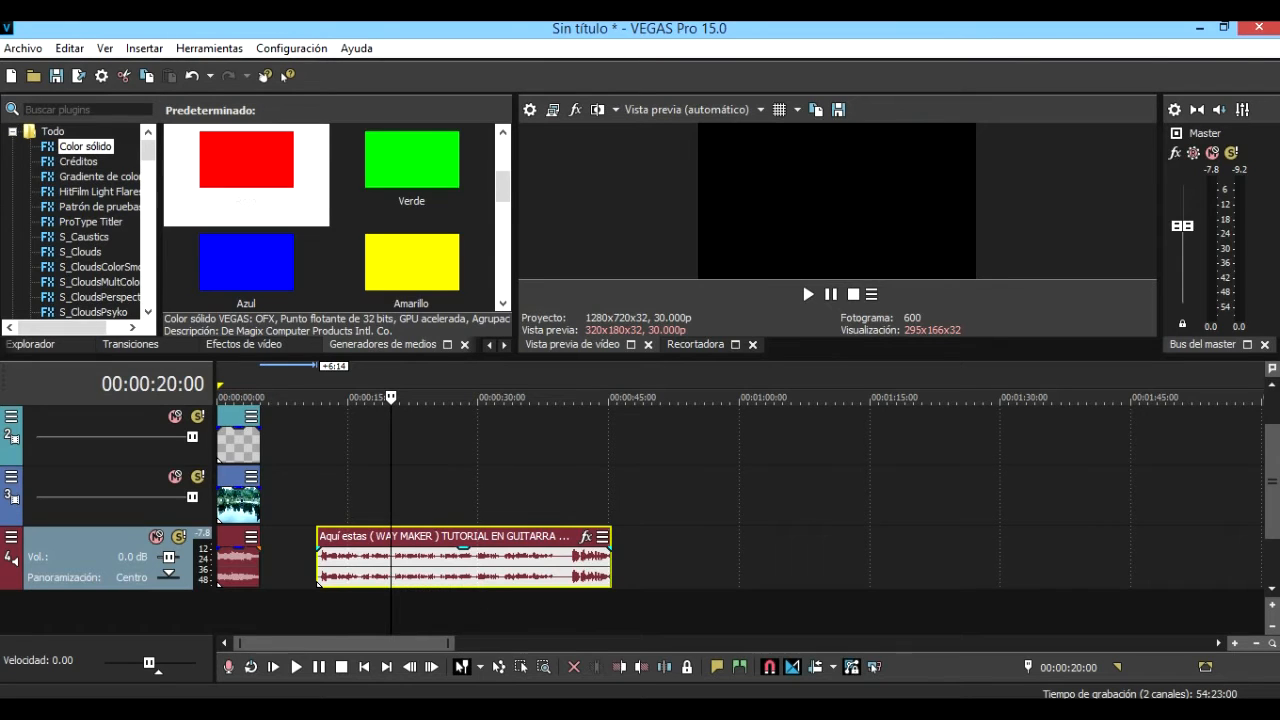
{"action": "left_click_drag", "start_coordinate": [318, 583], "coordinate": [261, 586]}
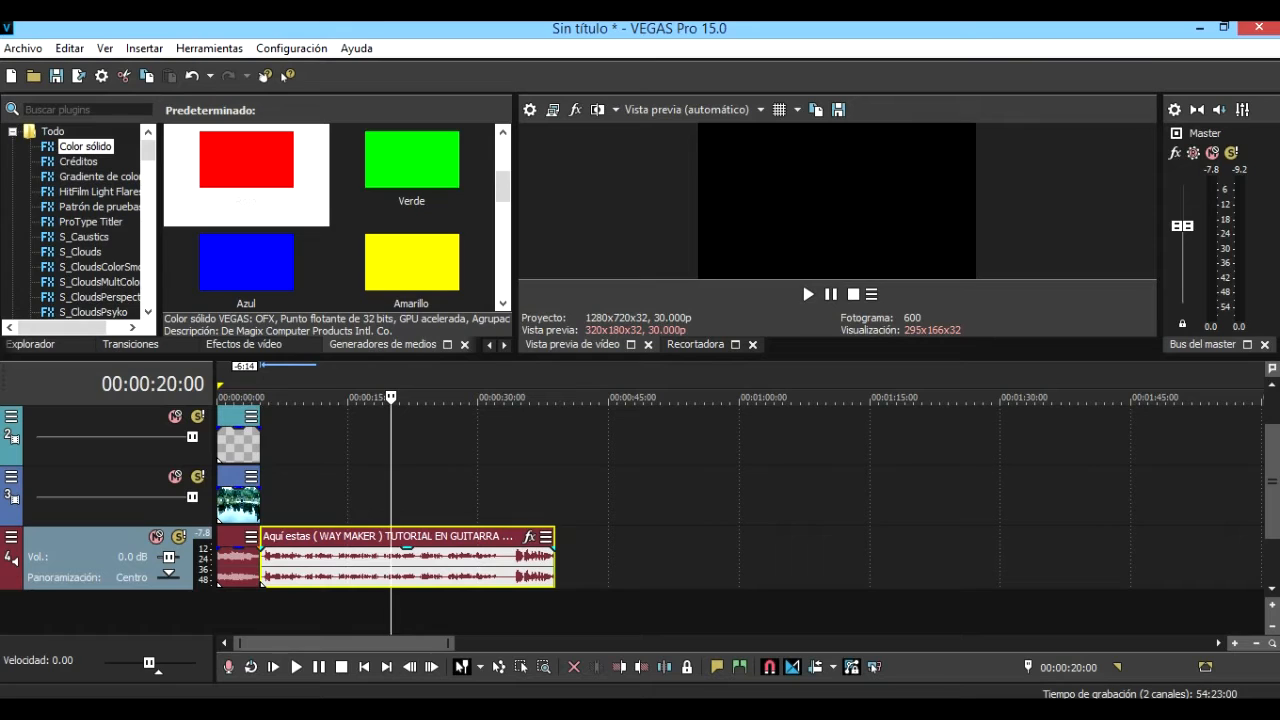
Insert a new empty video track in the project.
{"action": "left_click_drag", "start_coordinate": [1272, 490], "coordinate": [1272, 520]}
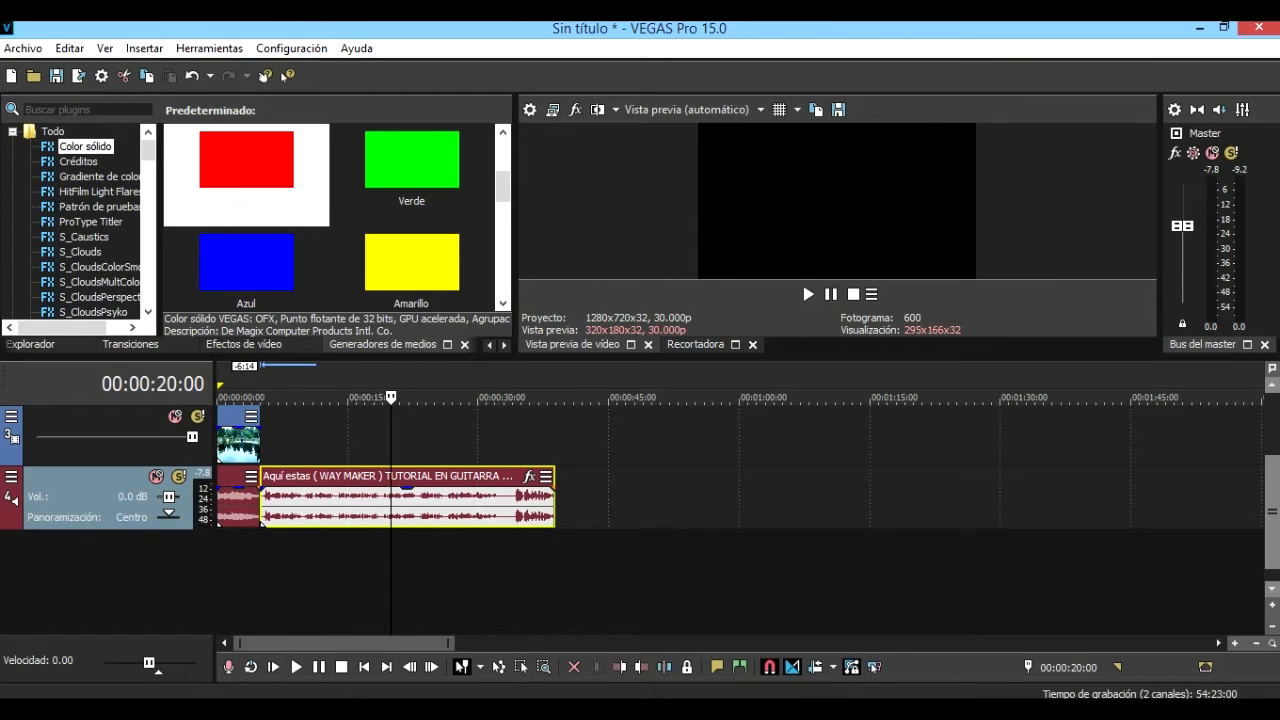
{"action": "right_click", "coordinate": [277, 568]}
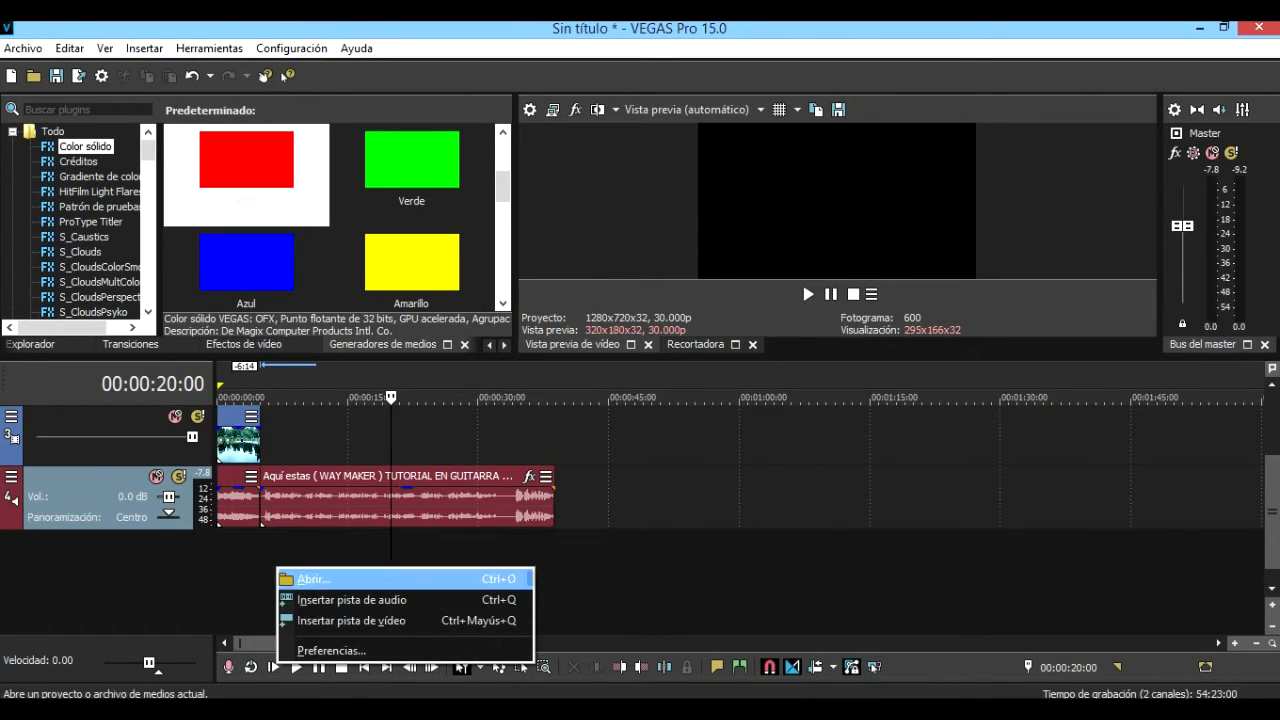
{"action": "left_click", "coordinate": [350, 620]}
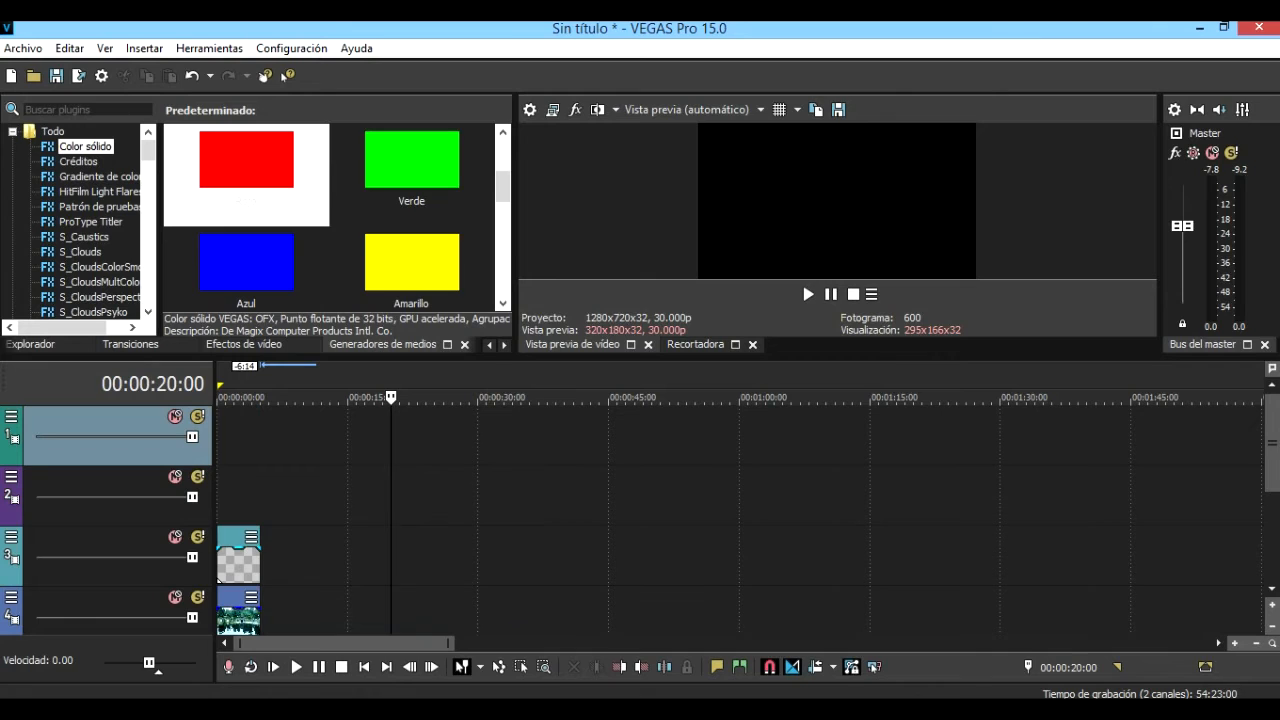
Open the "50 Trucos CorelDraw 2018" video from Descargas, matching the project video settings to it, and move it to the timeline start.
{"action": "left_click_drag", "start_coordinate": [1272, 443], "coordinate": [1272, 522]}
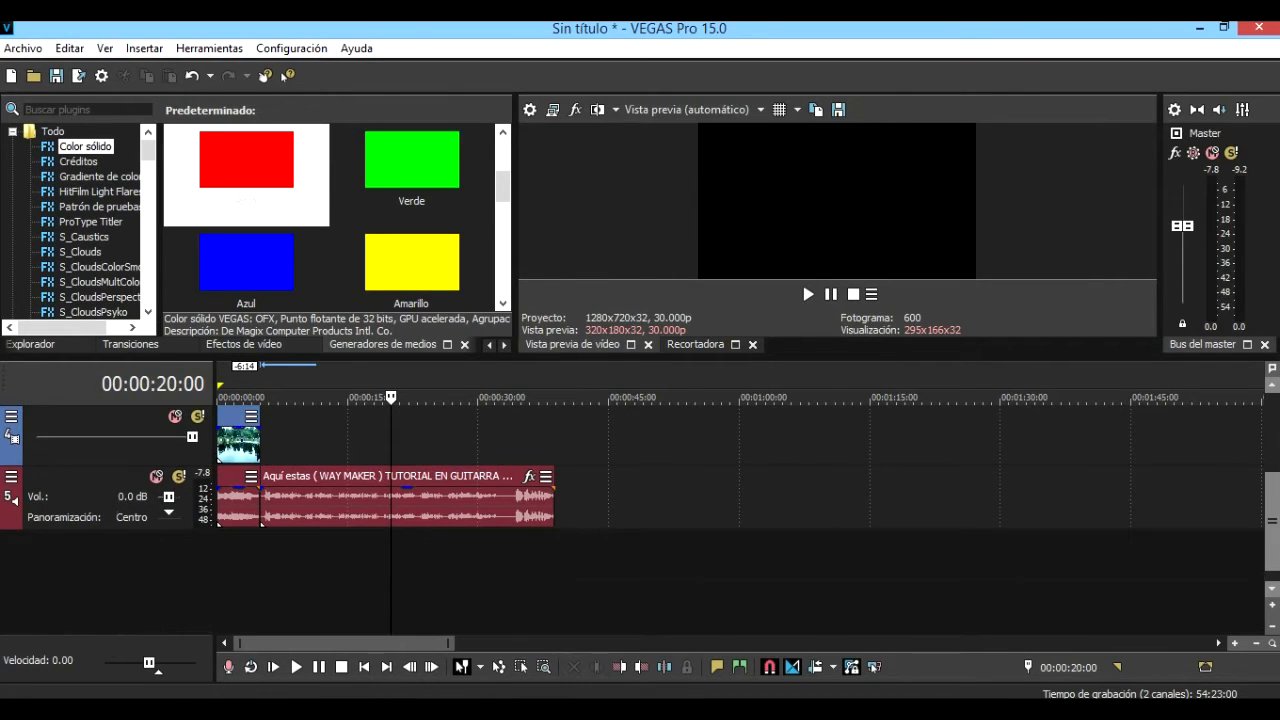
{"action": "left_click", "coordinate": [238, 568]}
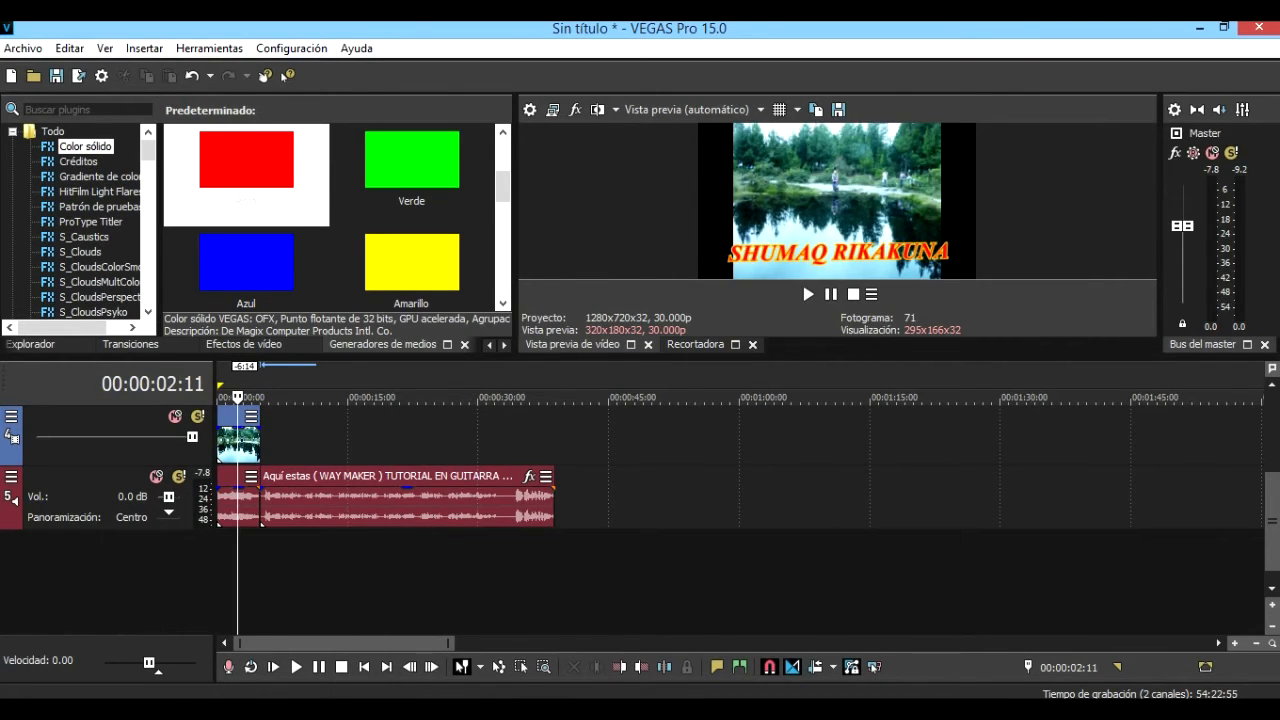
{"action": "left_click", "coordinate": [23, 48]}
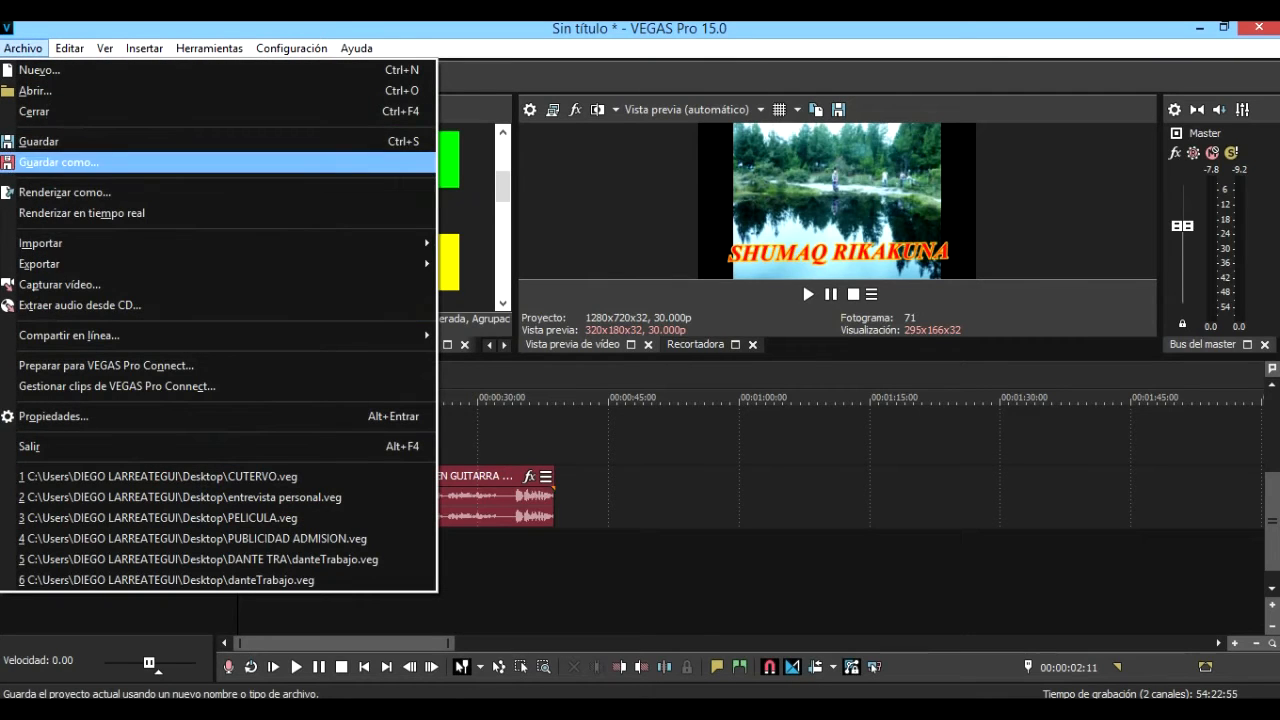
{"action": "left_click", "coordinate": [36, 91]}
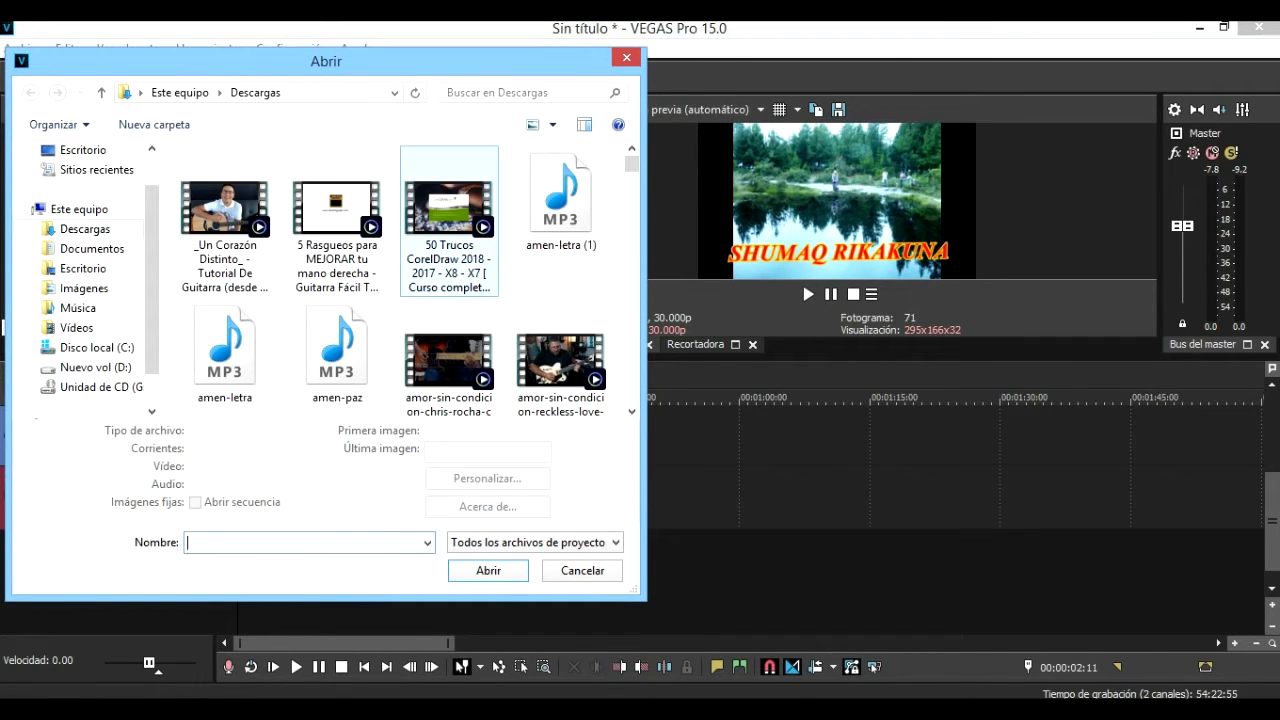
{"action": "left_click", "coordinate": [449, 222]}
{"action": "left_click", "coordinate": [488, 592]}
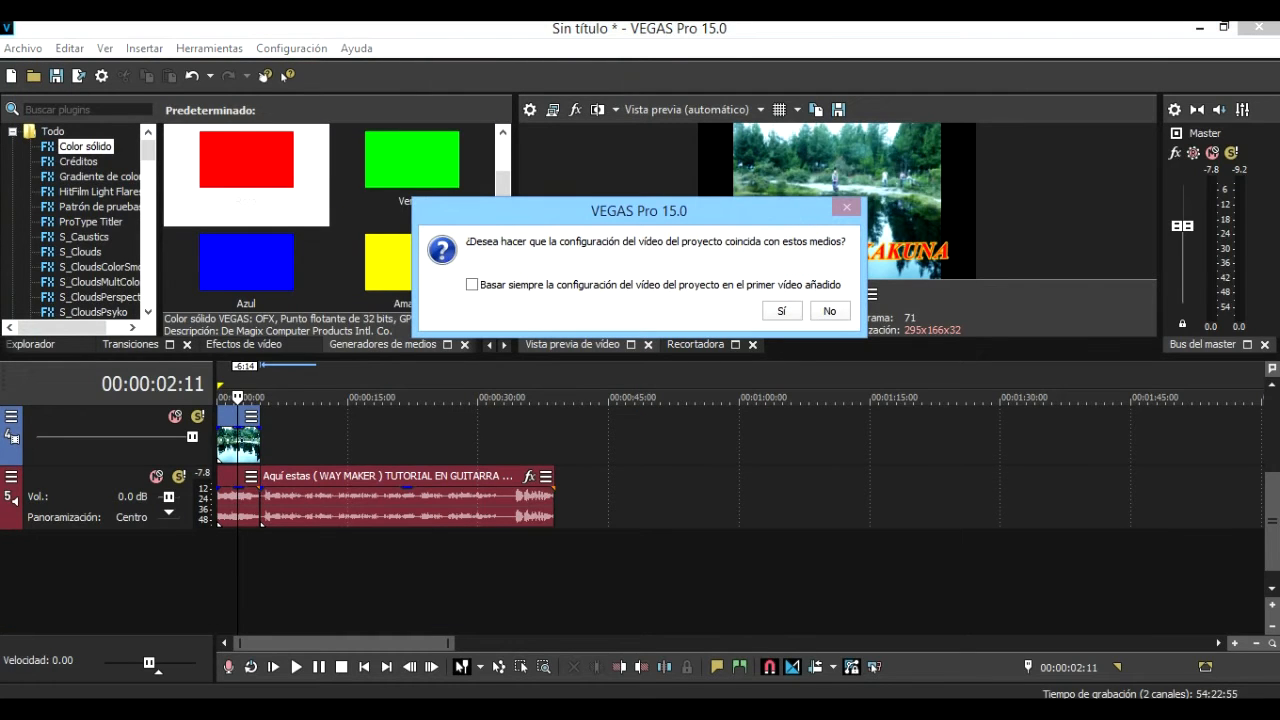
{"action": "key", "text": "Return"}
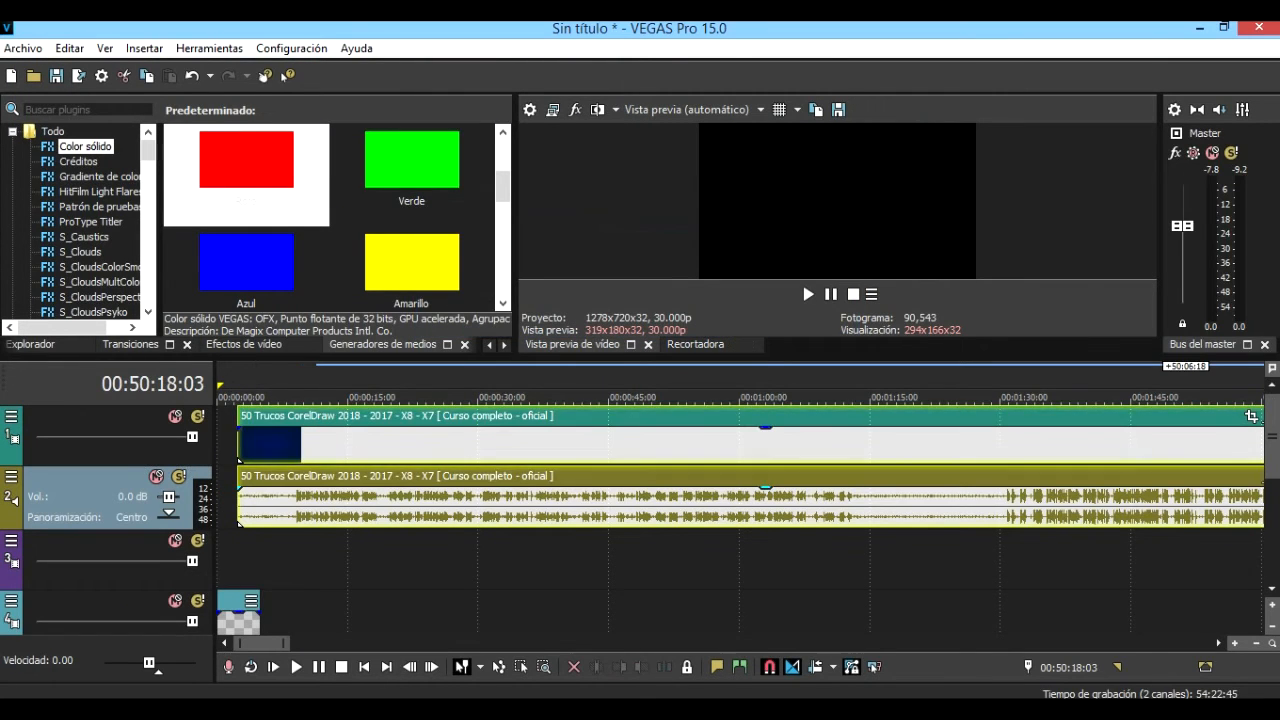
{"action": "left_click_drag", "start_coordinate": [450, 443], "coordinate": [429, 443]}
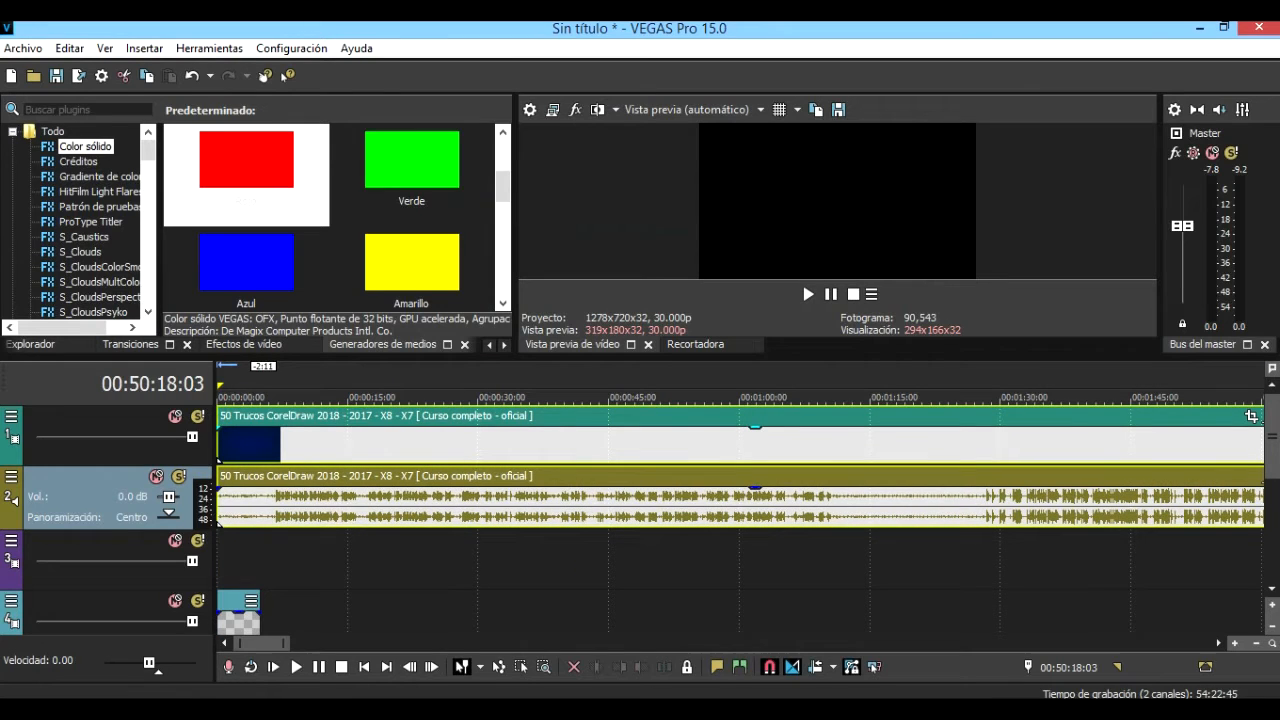
Delete the audio track of the CorelDraw video, keeping its video track.
{"action": "left_click", "coordinate": [361, 444]}
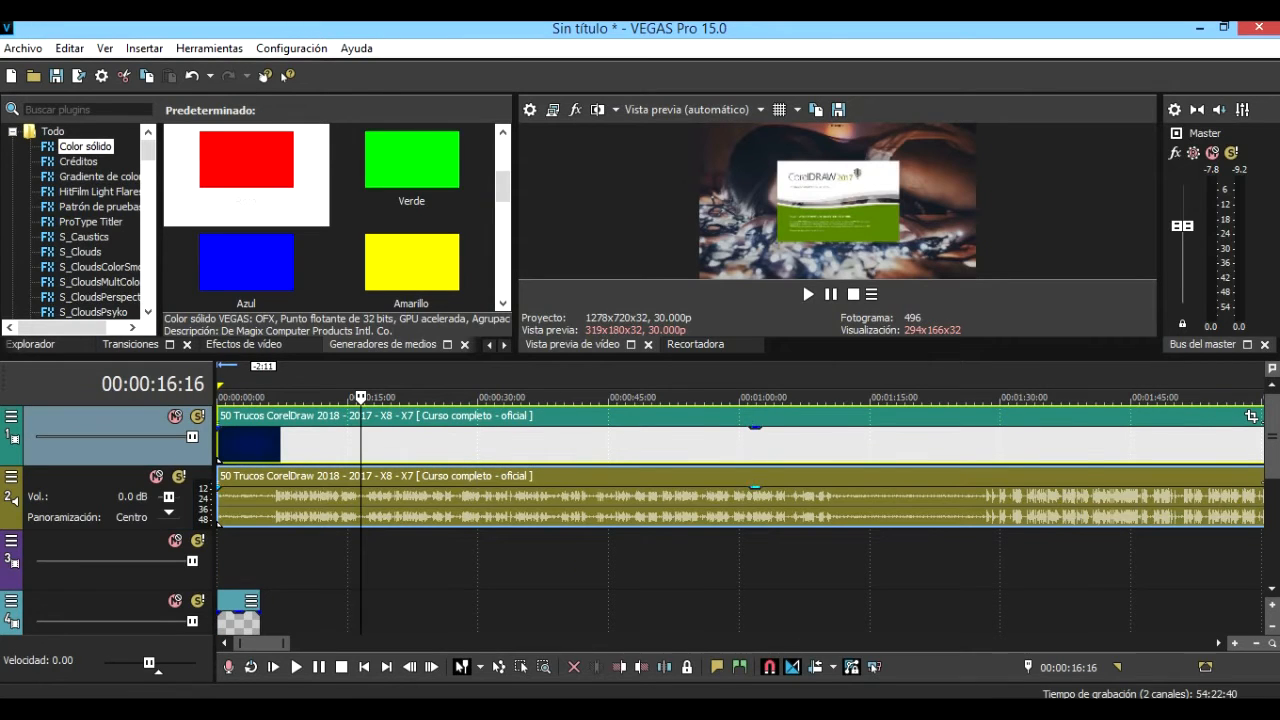
{"action": "left_click", "coordinate": [418, 506]}
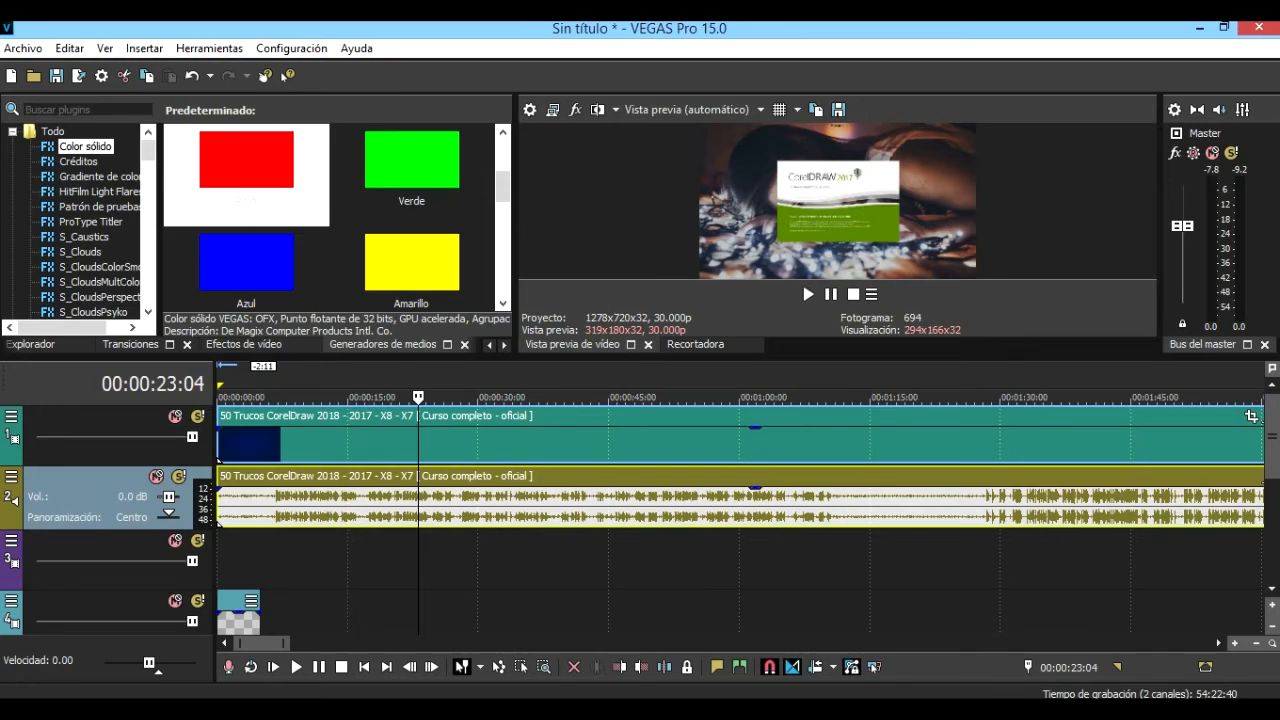
{"action": "right_click", "coordinate": [82, 486]}
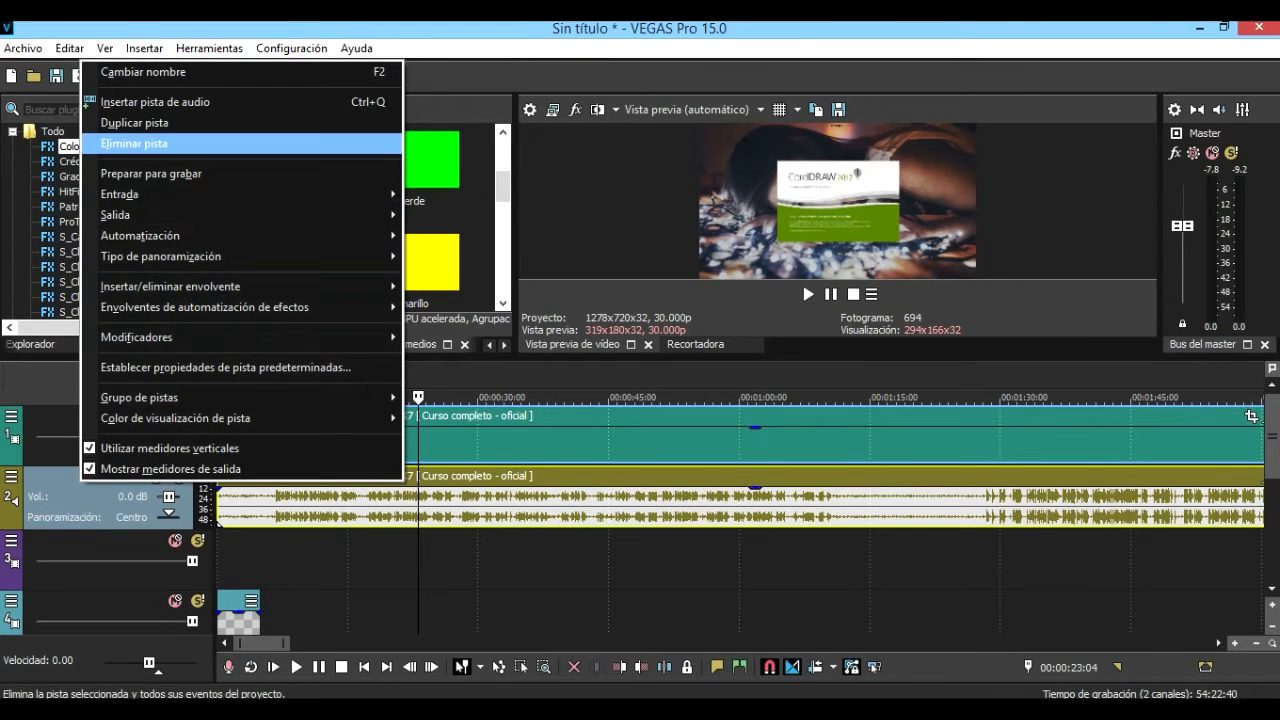
{"action": "left_click", "coordinate": [134, 143]}
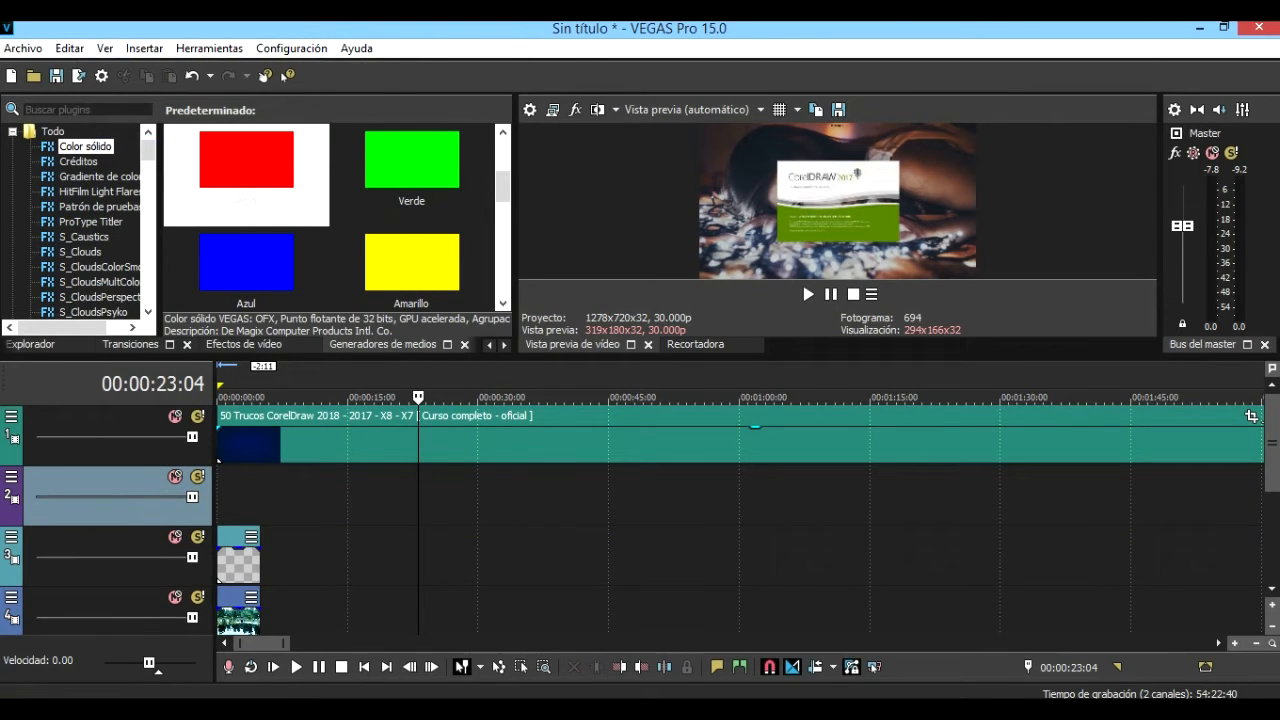
Split the CorelDraw video clip at 00:00:45:06 and delete the part after the cut.
{"action": "left_click", "coordinate": [520, 445]}
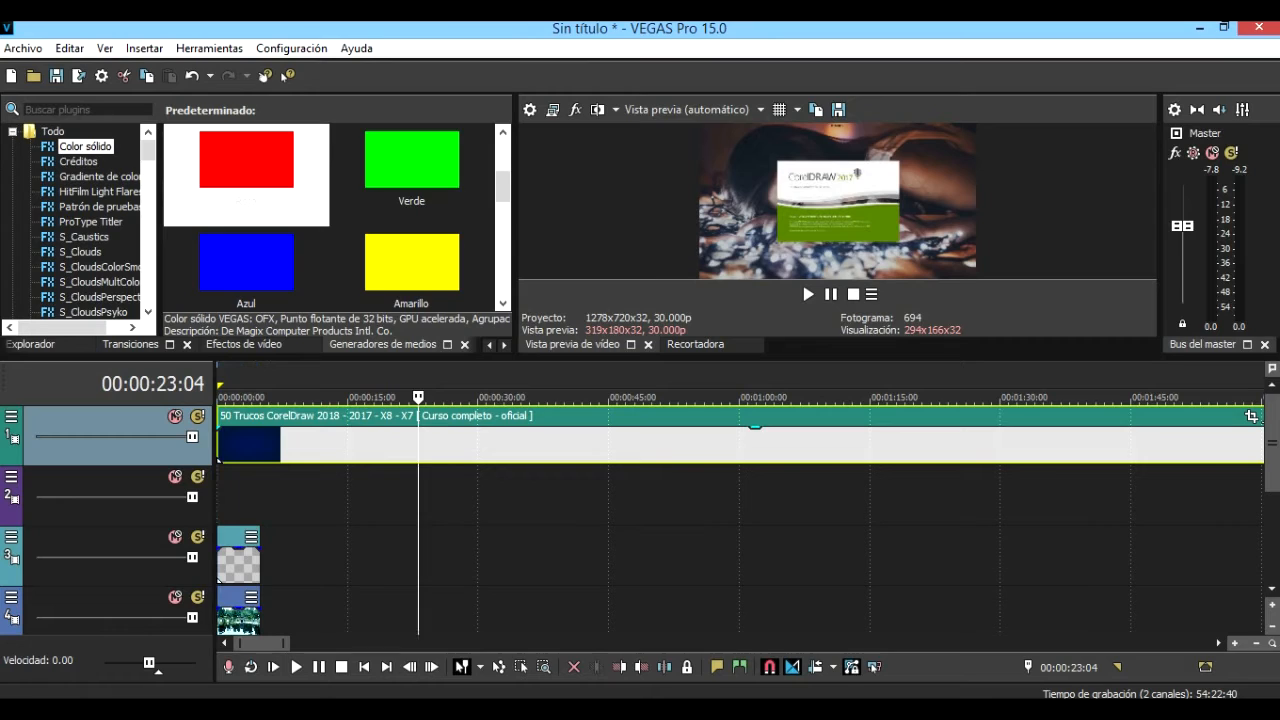
{"action": "left_click", "coordinate": [610, 446]}
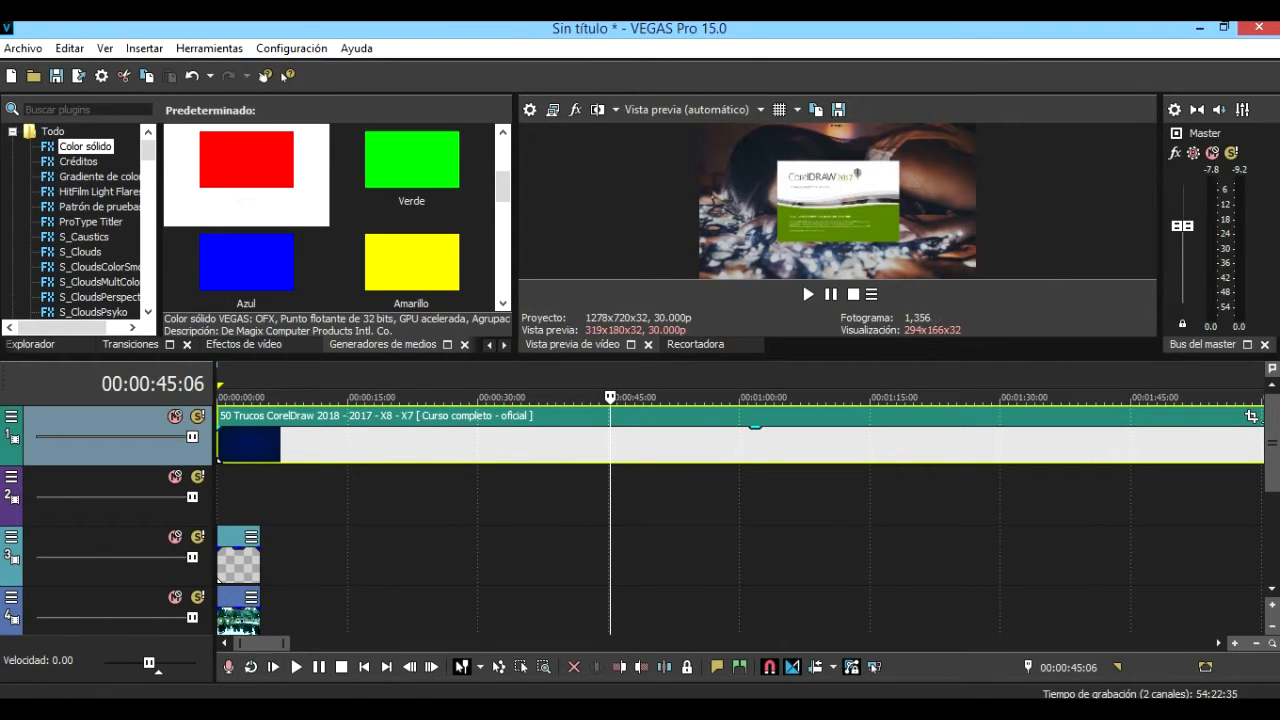
{"action": "key", "text": "s"}
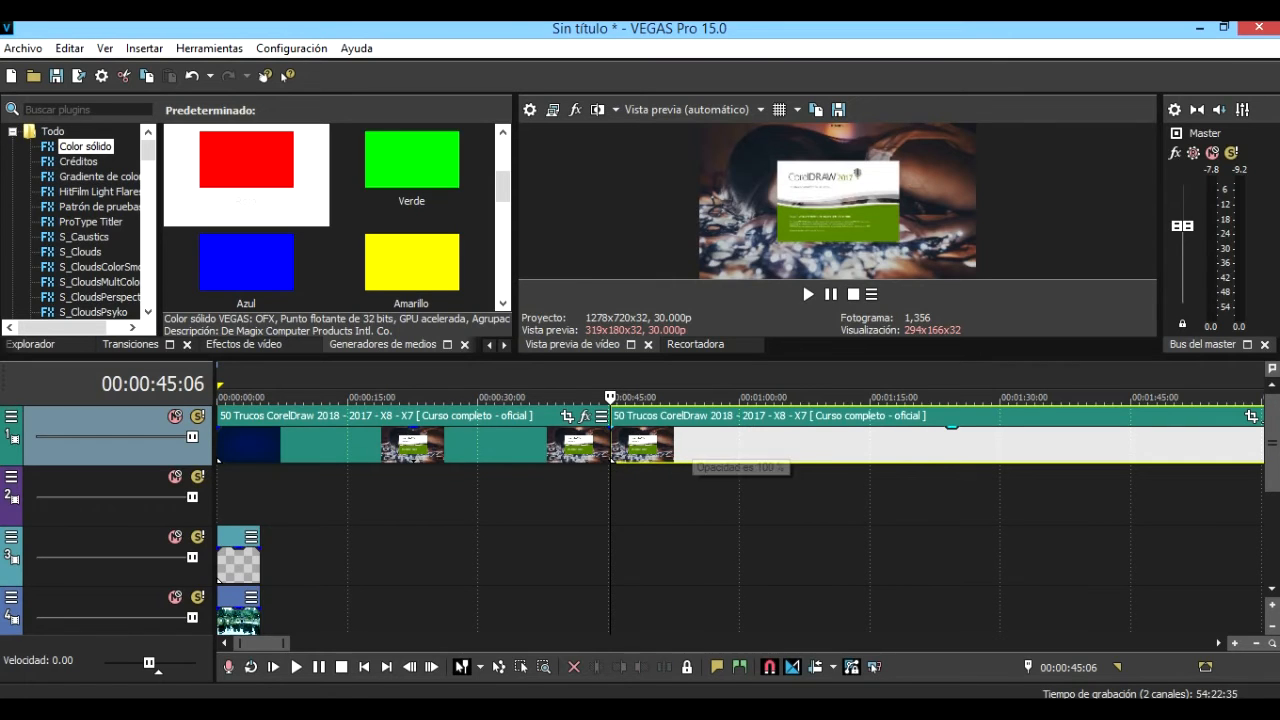
{"action": "left_click", "coordinate": [712, 446]}
{"action": "key", "text": "Delete"}
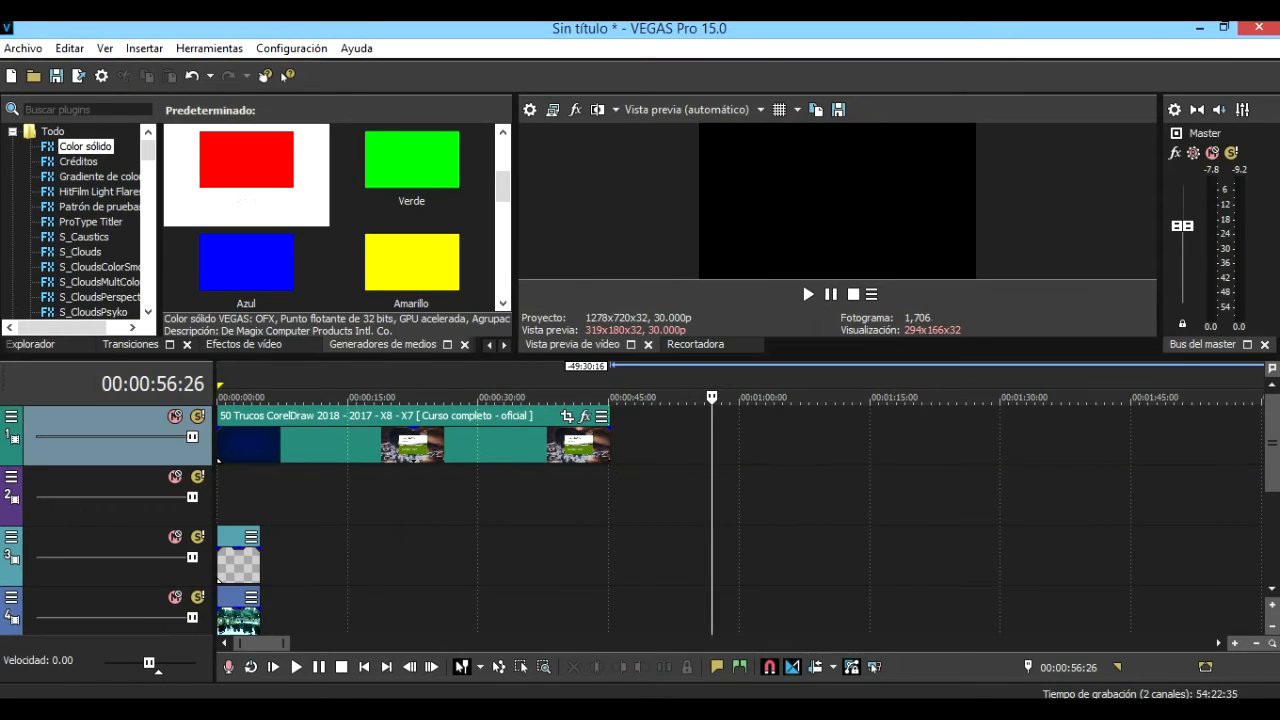
Move the CorelDraw clip onto the lake image's track directly after the image, and preview the timeline from the start.
{"action": "left_click_drag", "start_coordinate": [330, 446], "coordinate": [375, 616]}
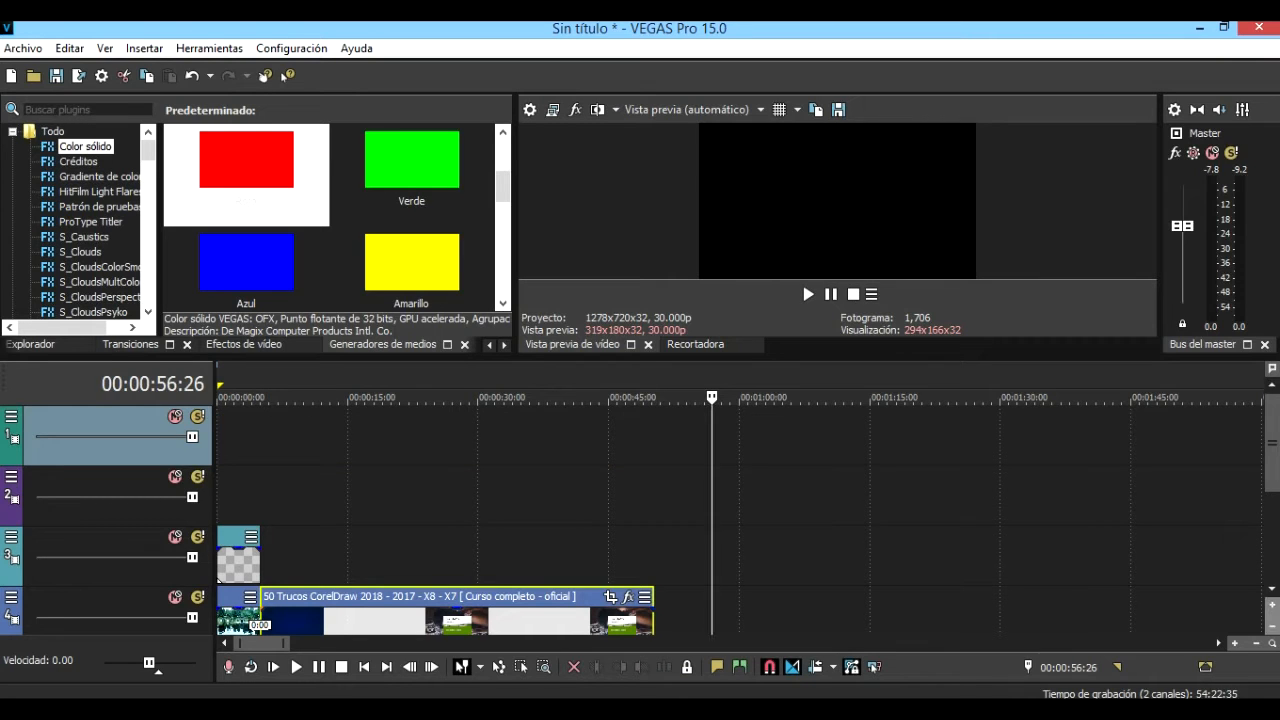
{"action": "left_click_drag", "start_coordinate": [1272, 443], "coordinate": [1272, 469]}
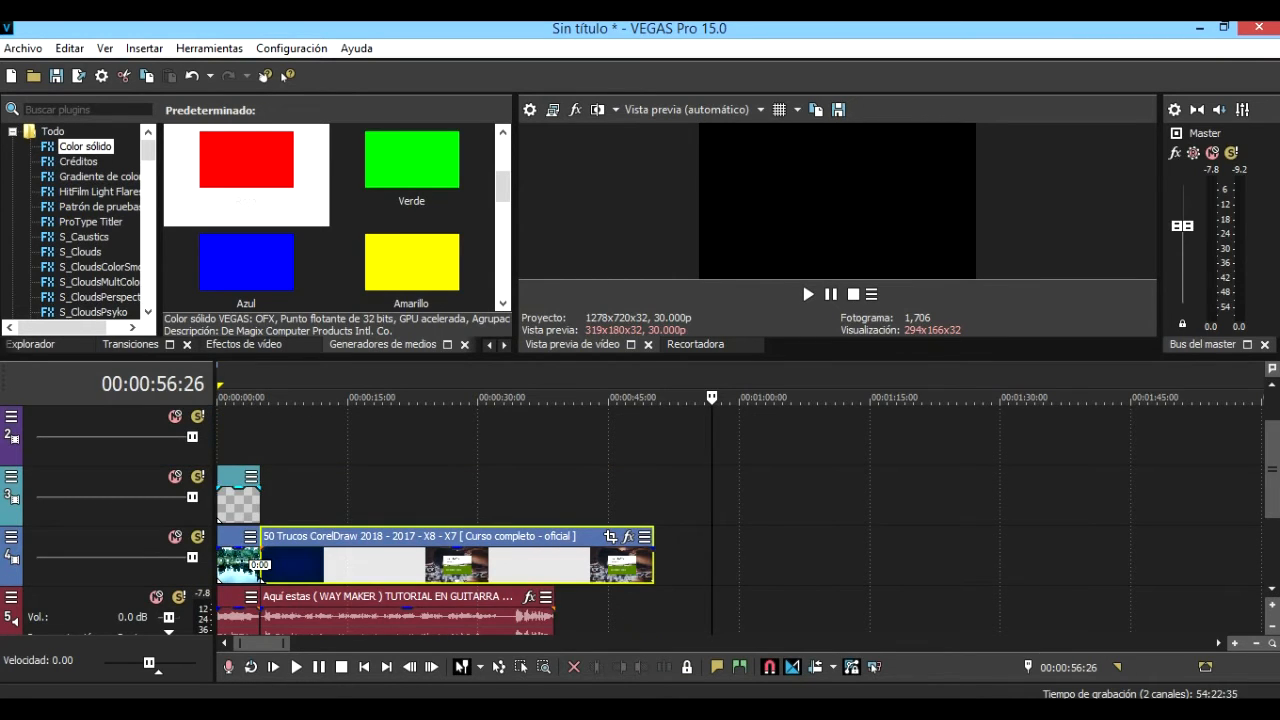
{"action": "left_click", "coordinate": [220, 515]}
{"action": "left_click", "coordinate": [808, 294]}
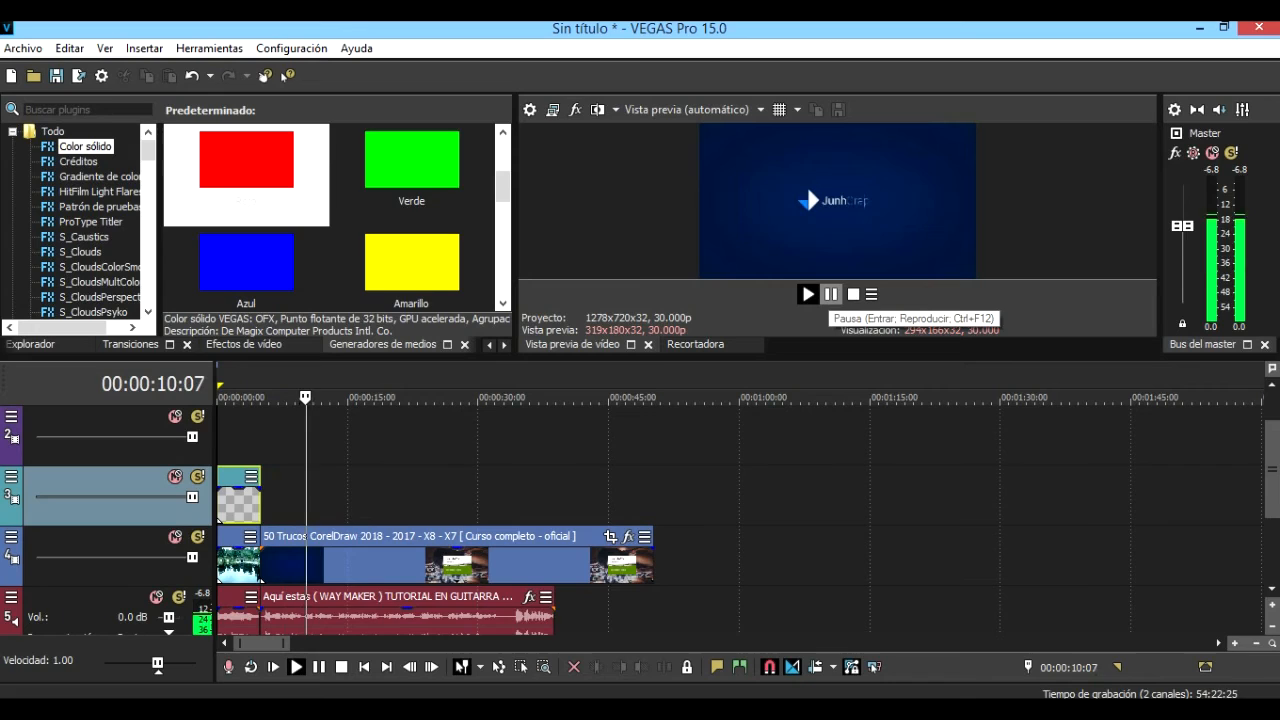
{"action": "left_click", "coordinate": [831, 294]}
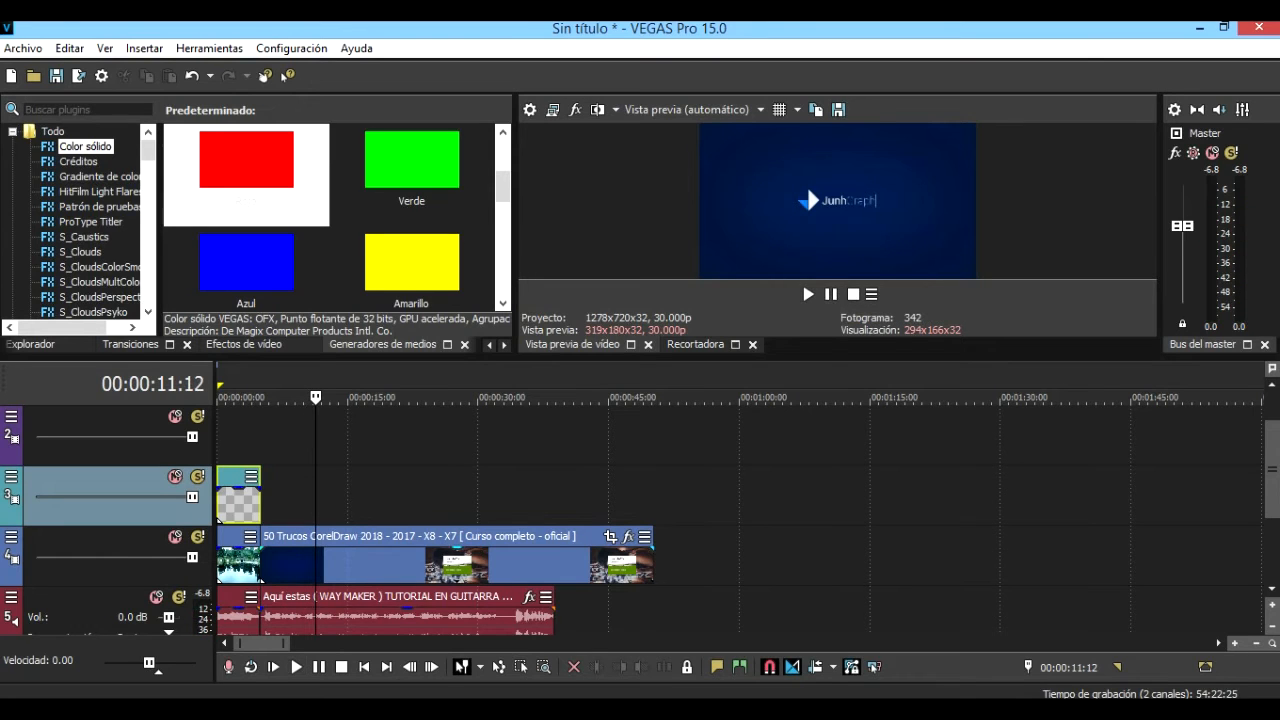
Delete the CorelDraw clip after the lake image and the guitar audio after the lake music.
{"action": "left_click", "coordinate": [515, 565]}
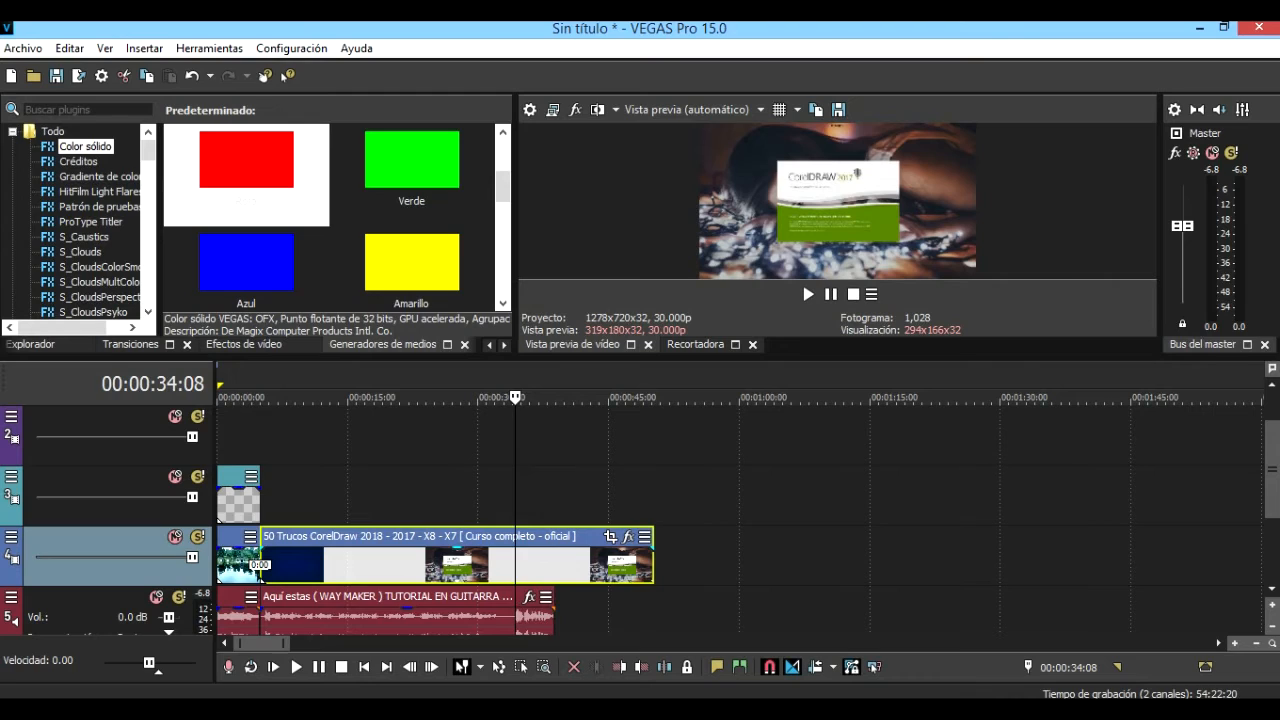
{"action": "left_click", "coordinate": [435, 565]}
{"action": "left_click", "coordinate": [337, 565]}
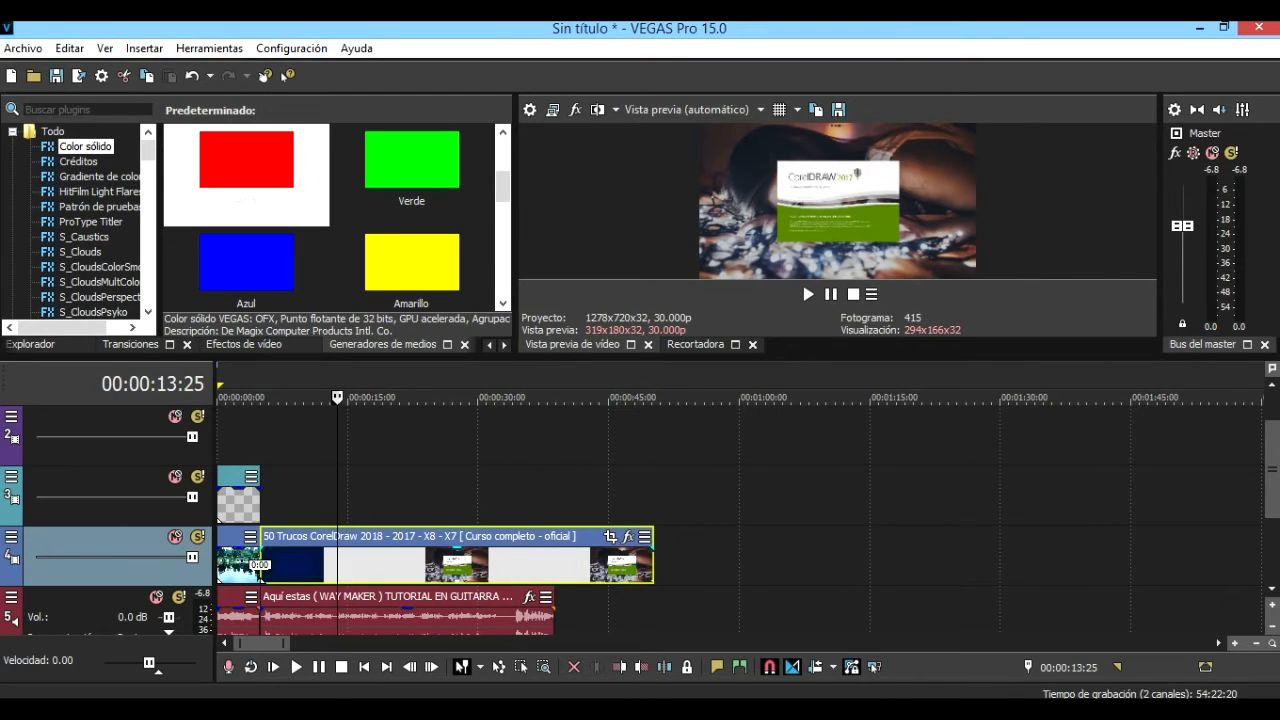
{"action": "key", "text": "Delete"}
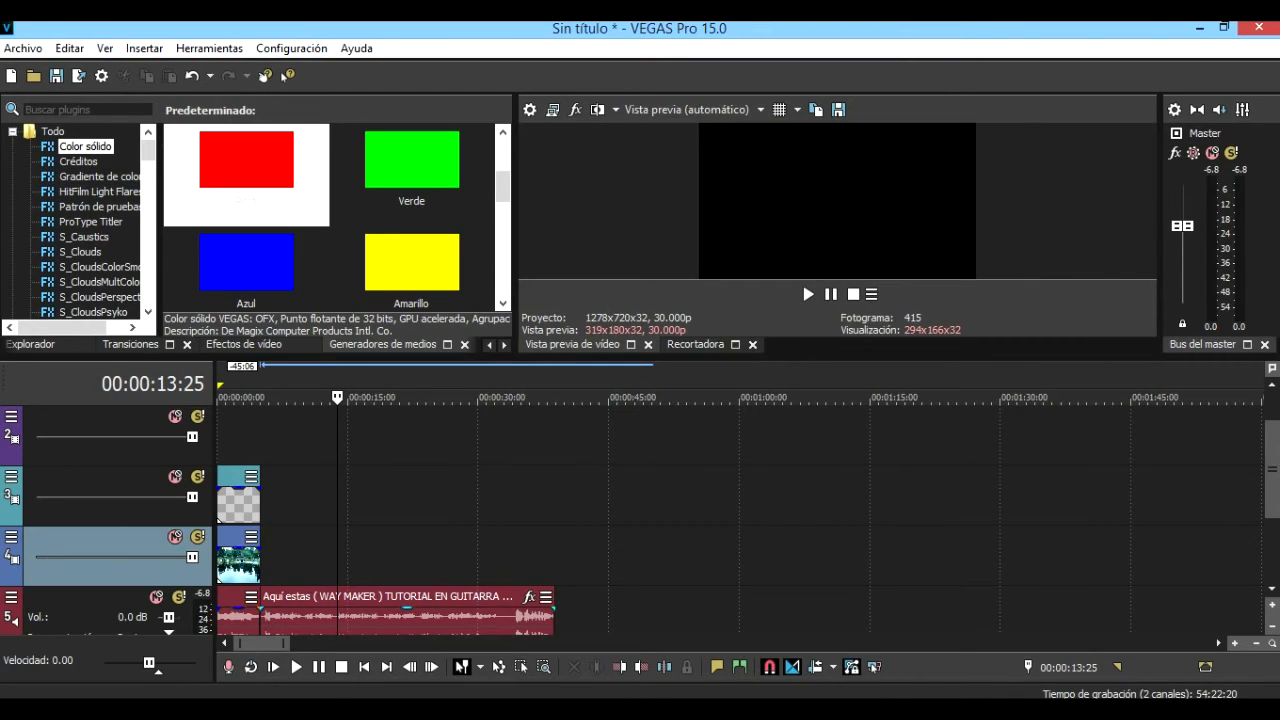
{"action": "left_click", "coordinate": [338, 616]}
{"action": "key", "text": "Delete"}
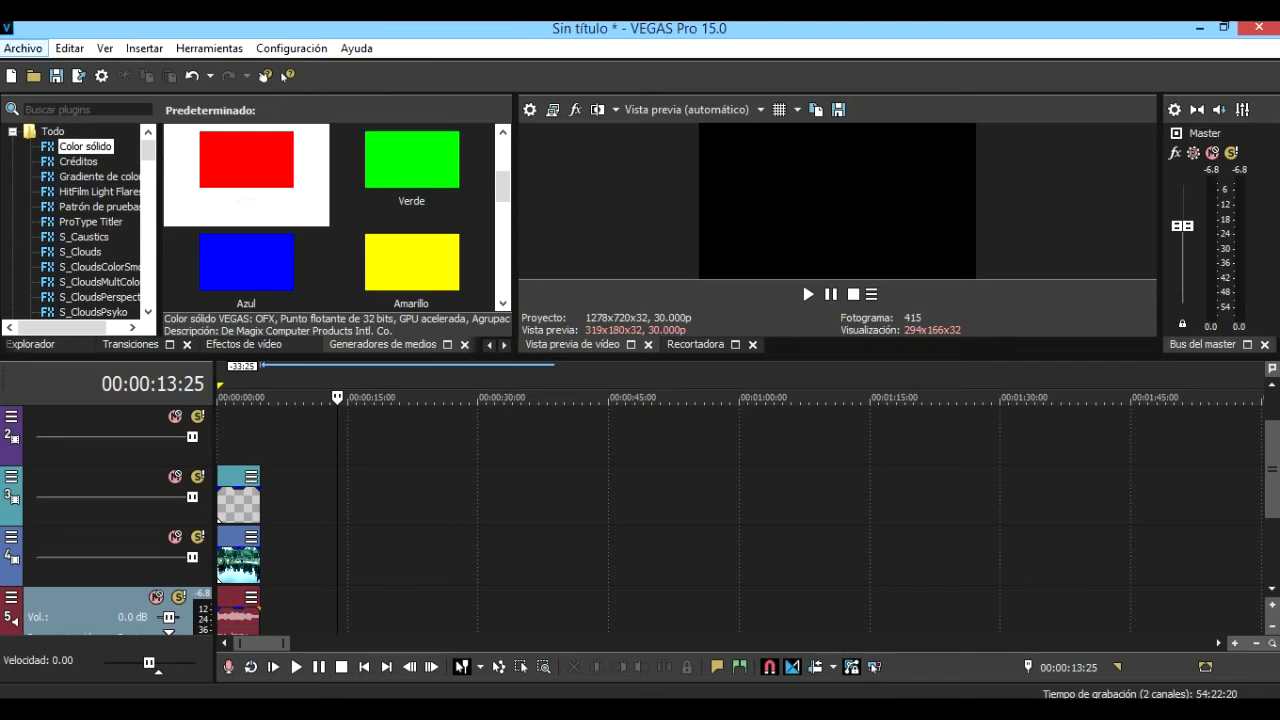
Import the lagunanegra3 image from Descargas and place it directly after the first lake image on the same track.
{"action": "left_click", "coordinate": [23, 48]}
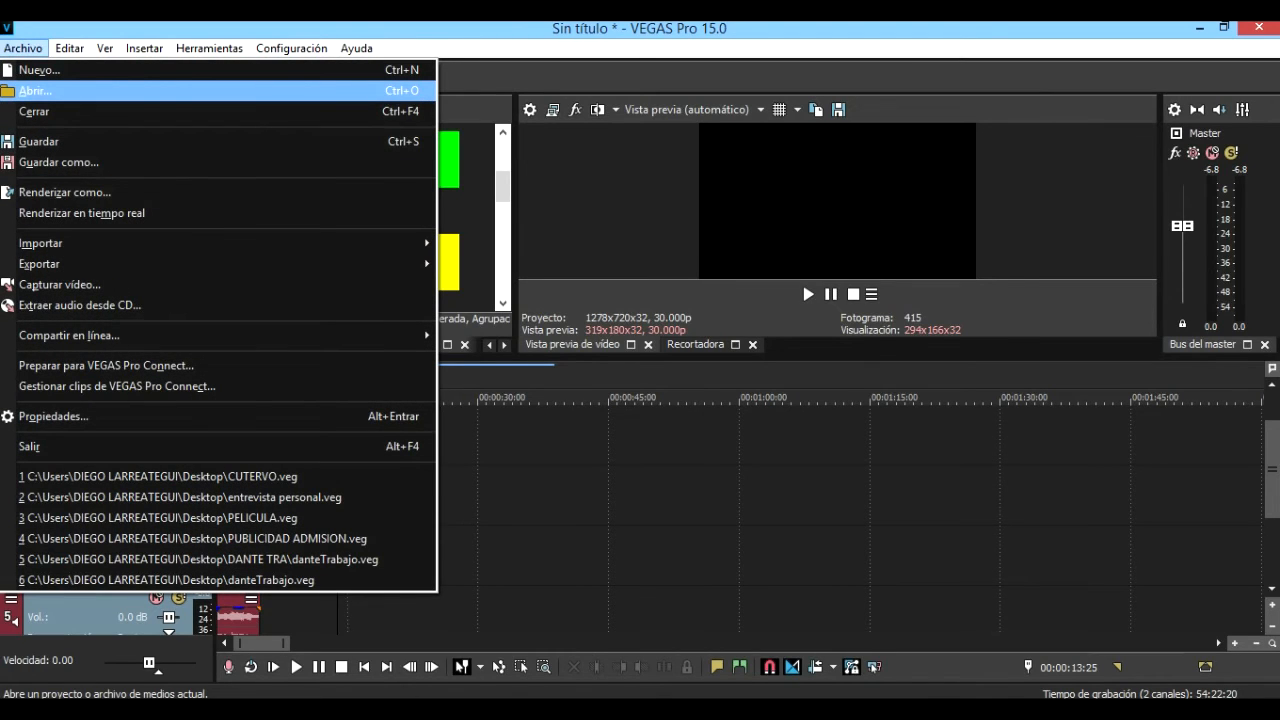
{"action": "left_click", "coordinate": [35, 90]}
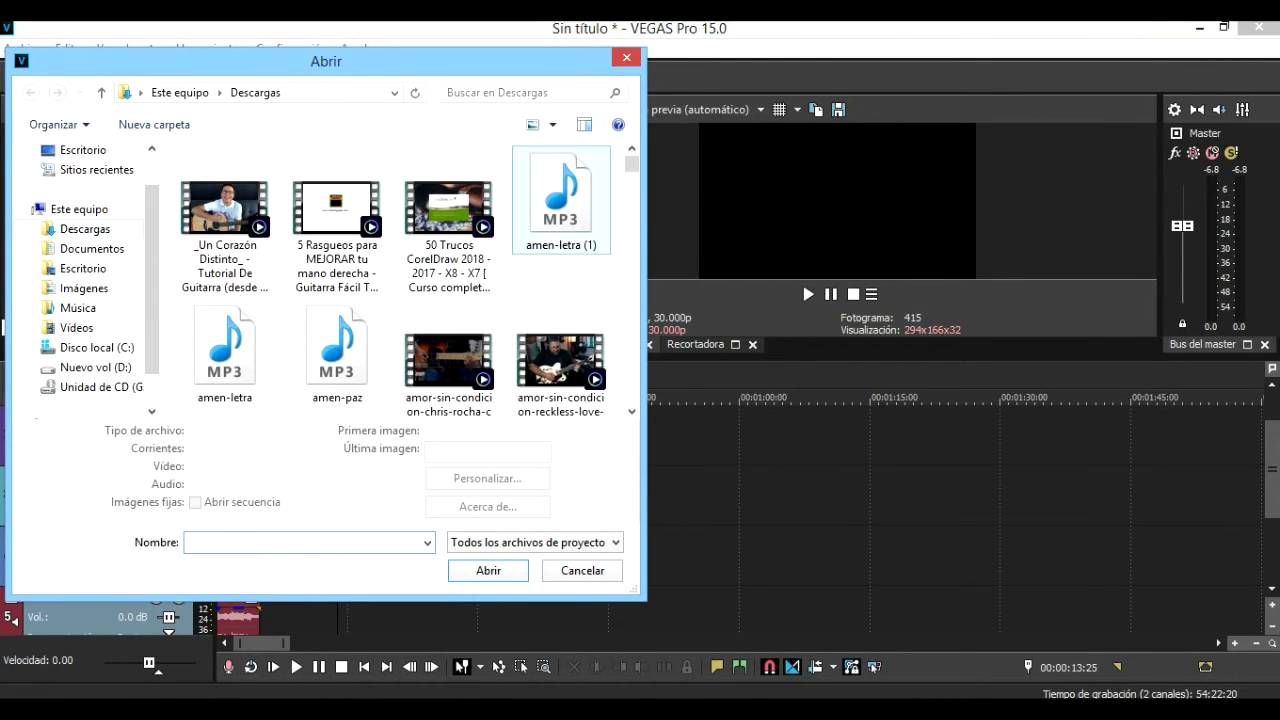
{"action": "scroll", "coordinate": [390, 280], "scroll_direction": "down", "scroll_amount": 3}
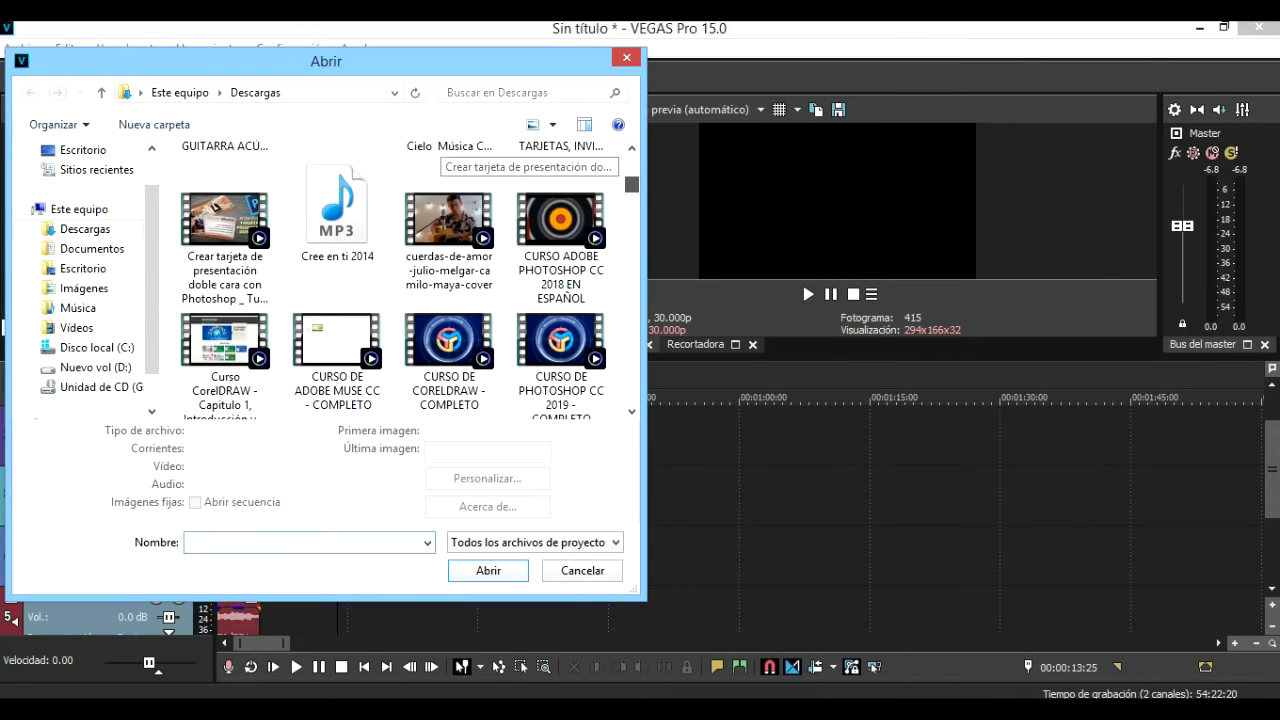
{"action": "scroll", "coordinate": [440, 150], "scroll_direction": "down", "scroll_amount": 10}
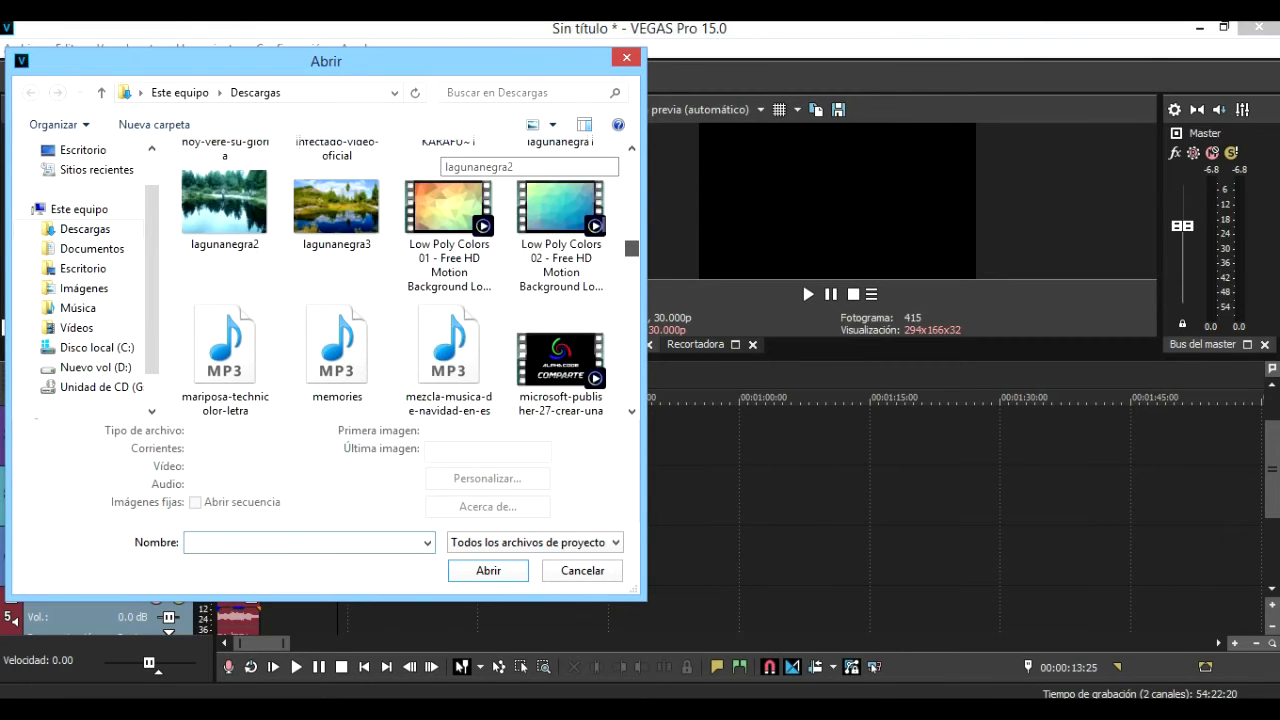
{"action": "scroll", "coordinate": [440, 150], "scroll_direction": "down", "scroll_amount": 10}
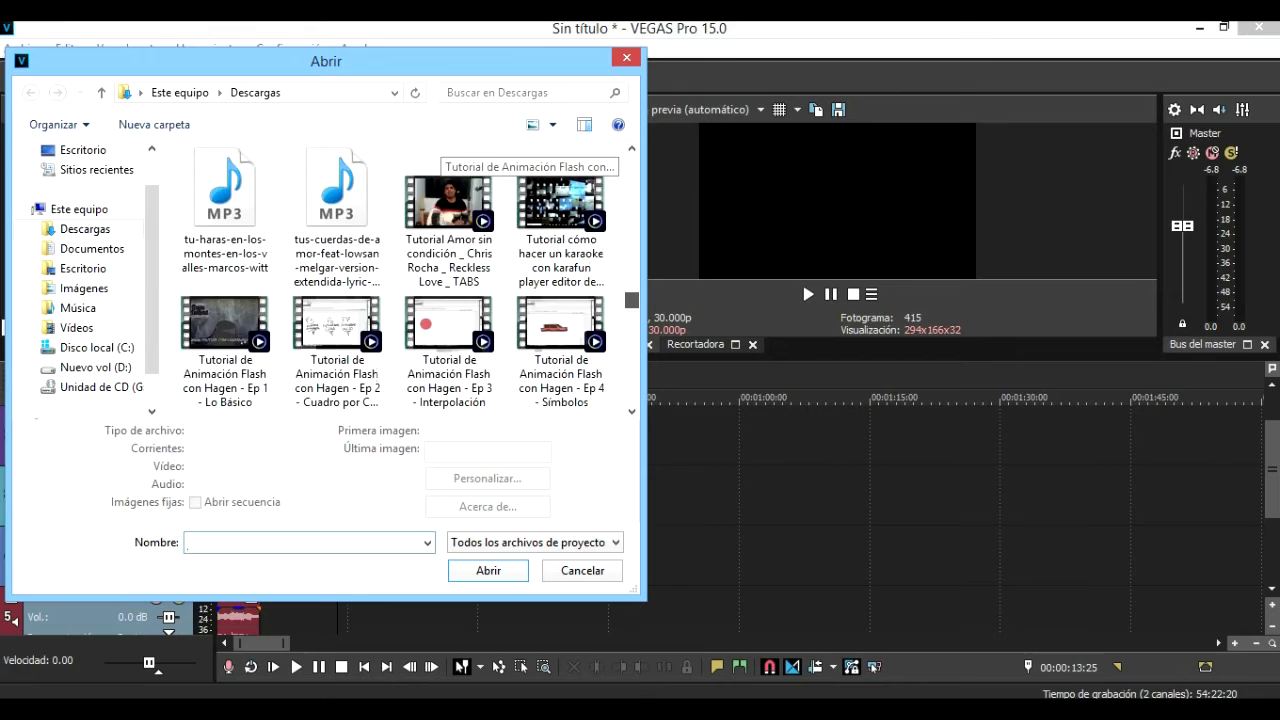
{"action": "scroll", "coordinate": [440, 150], "scroll_direction": "down", "scroll_amount": 10}
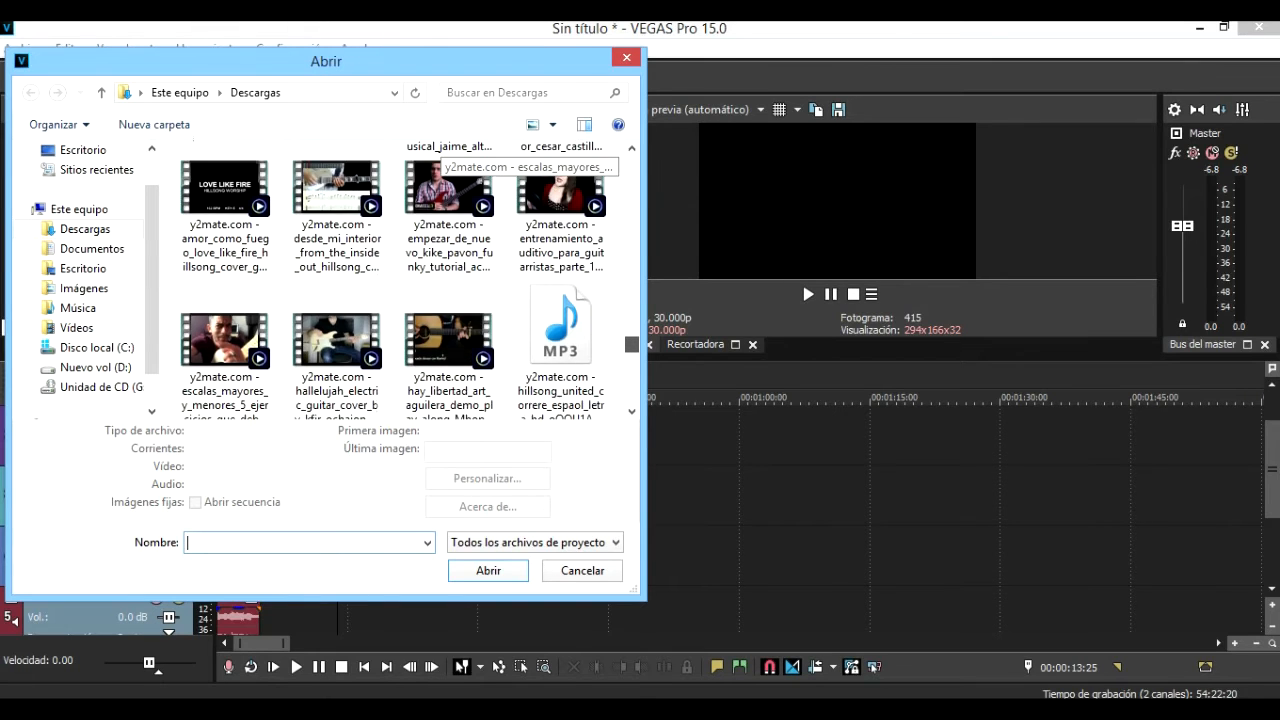
{"action": "scroll", "coordinate": [440, 150], "scroll_direction": "down", "scroll_amount": 10}
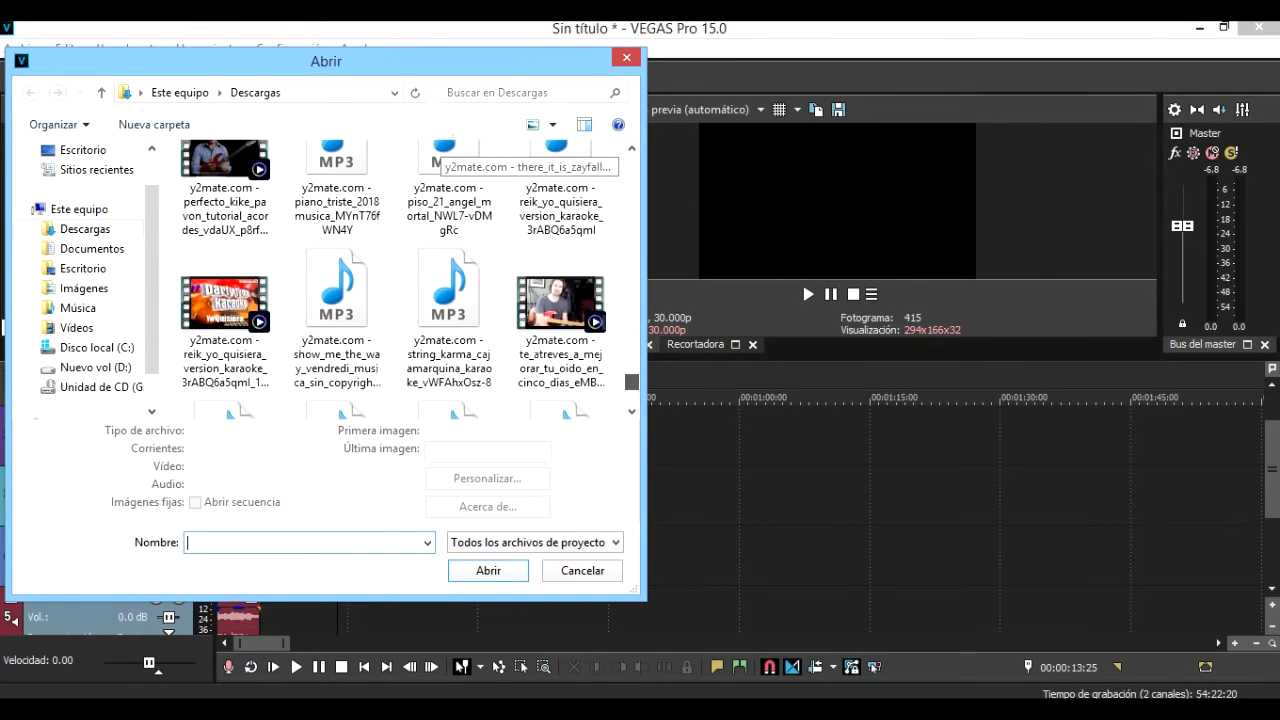
{"action": "scroll", "coordinate": [440, 150], "scroll_direction": "down", "scroll_amount": 3}
{"action": "scroll", "coordinate": [440, 150], "scroll_direction": "up", "scroll_amount": 10}
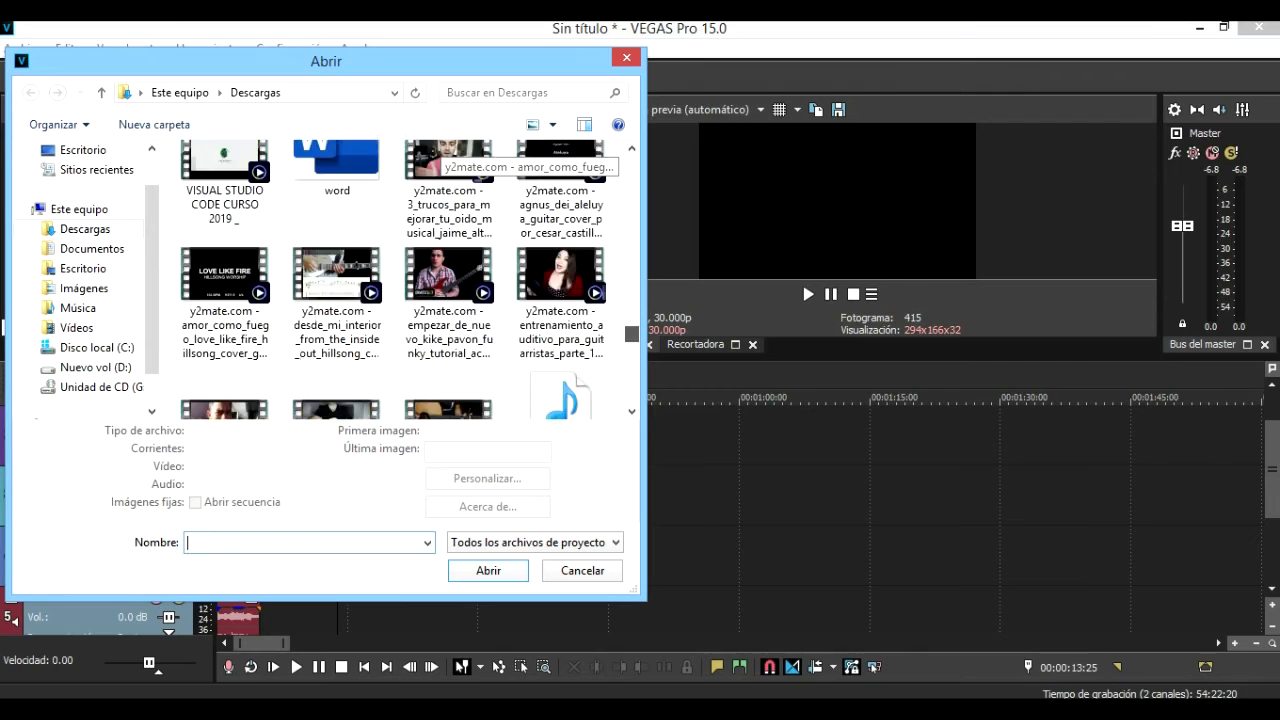
{"action": "scroll", "coordinate": [440, 150], "scroll_direction": "up", "scroll_amount": 8}
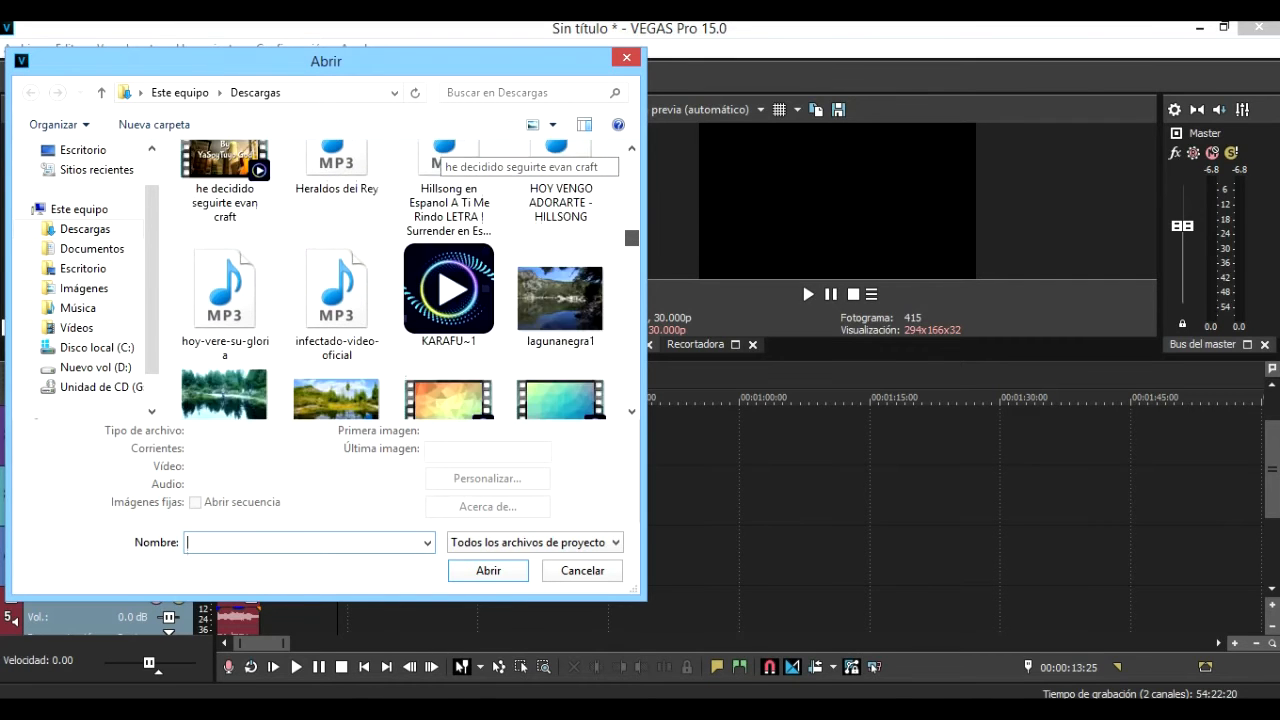
{"action": "left_click", "coordinate": [337, 228]}
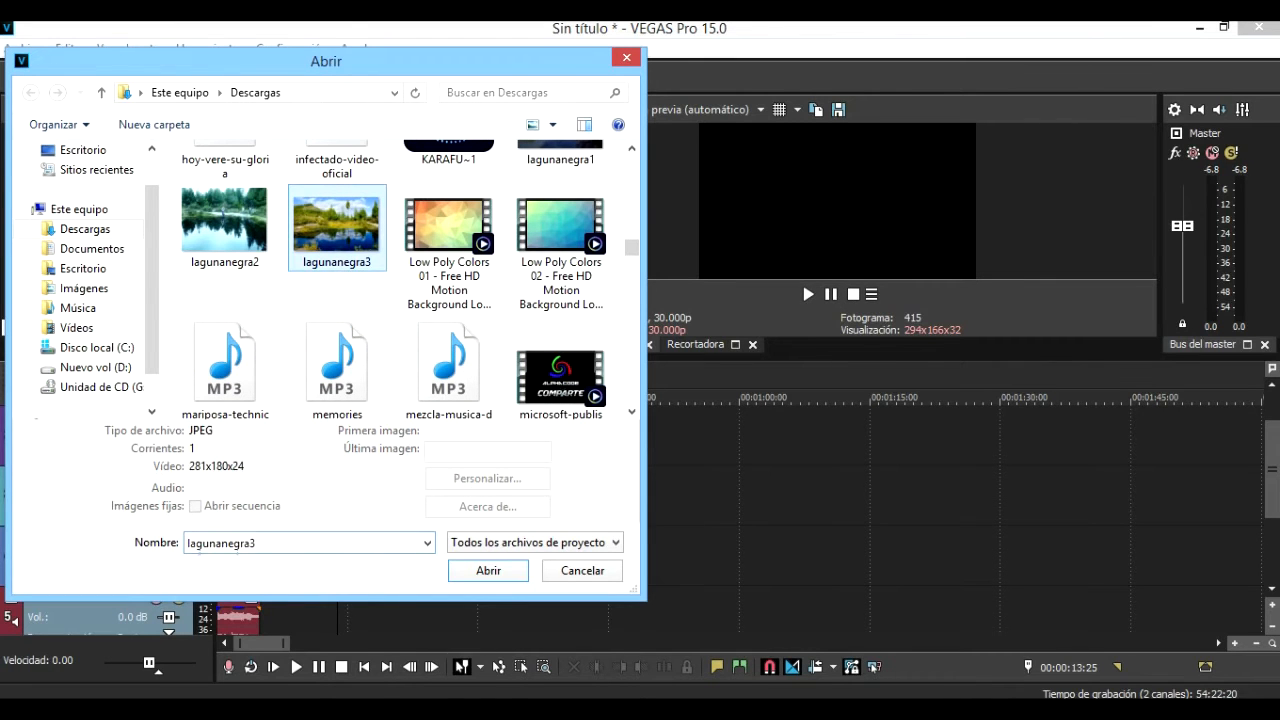
{"action": "double_click", "coordinate": [337, 228]}
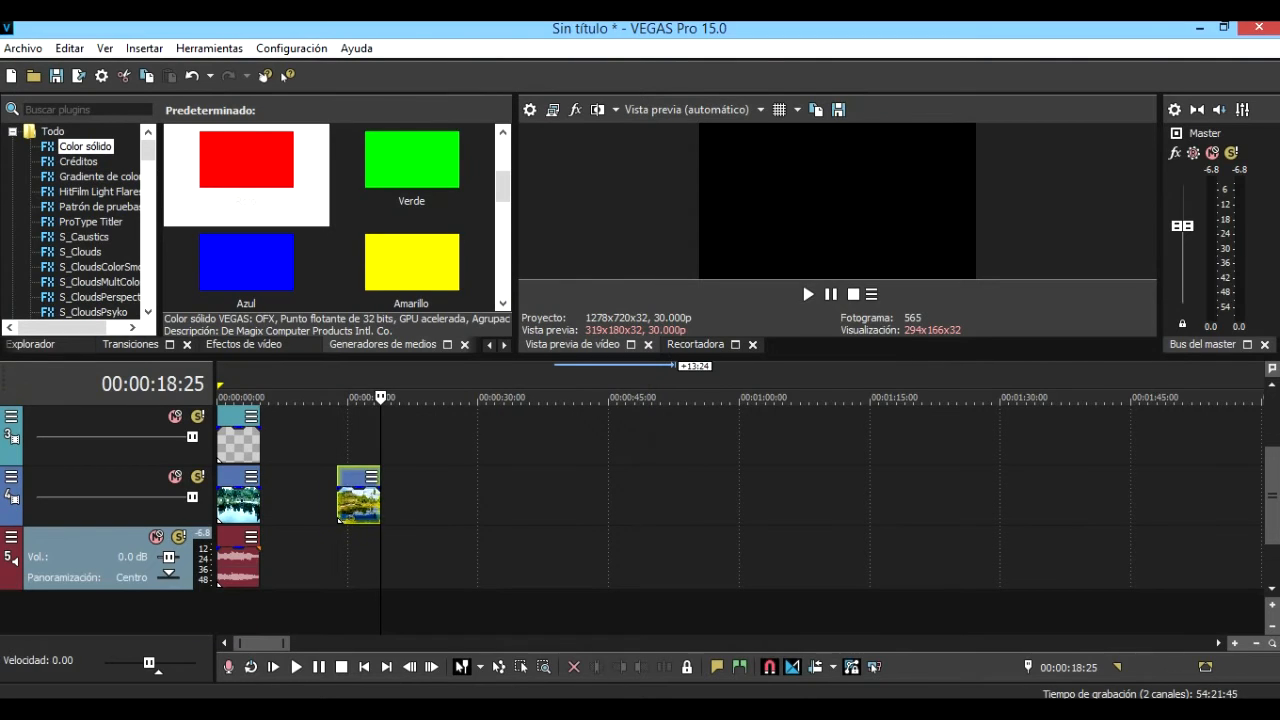
{"action": "left_click_drag", "start_coordinate": [339, 519], "coordinate": [262, 515]}
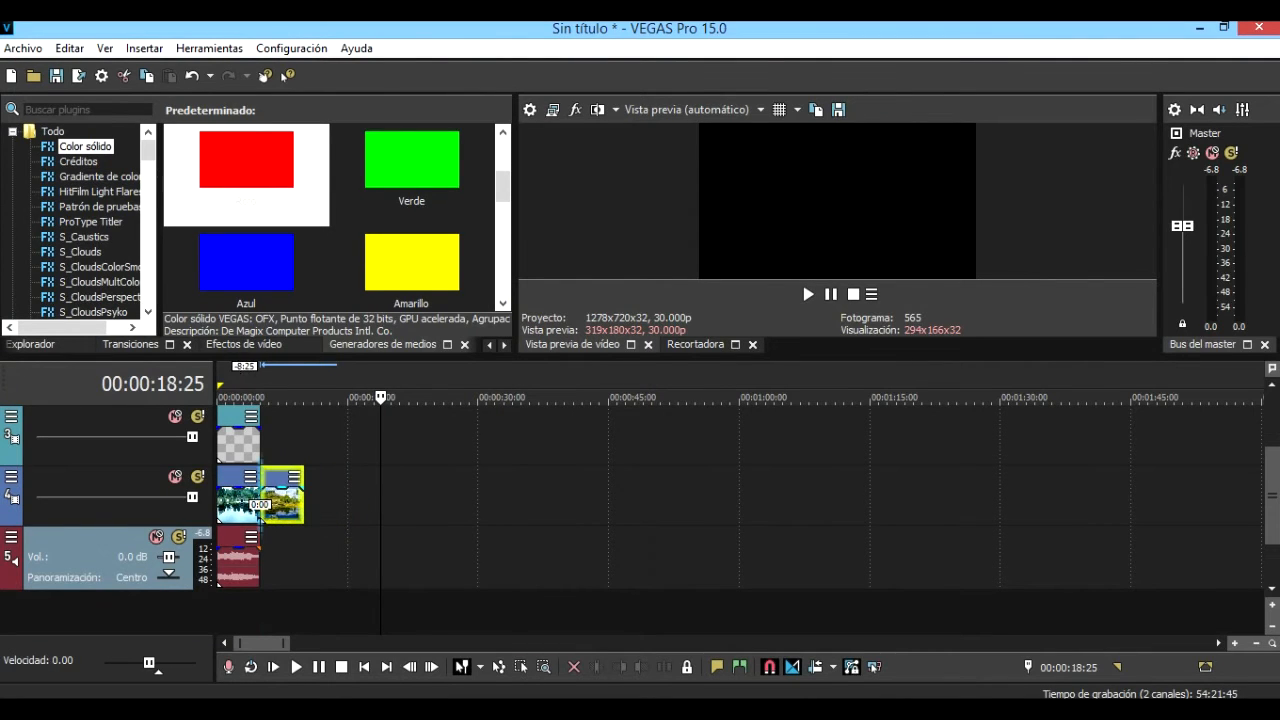
Import the amen-paz audio at 00:00:06:18 on the music track and move it earlier to overlap the end of the lake music.
{"action": "left_click", "coordinate": [274, 562]}
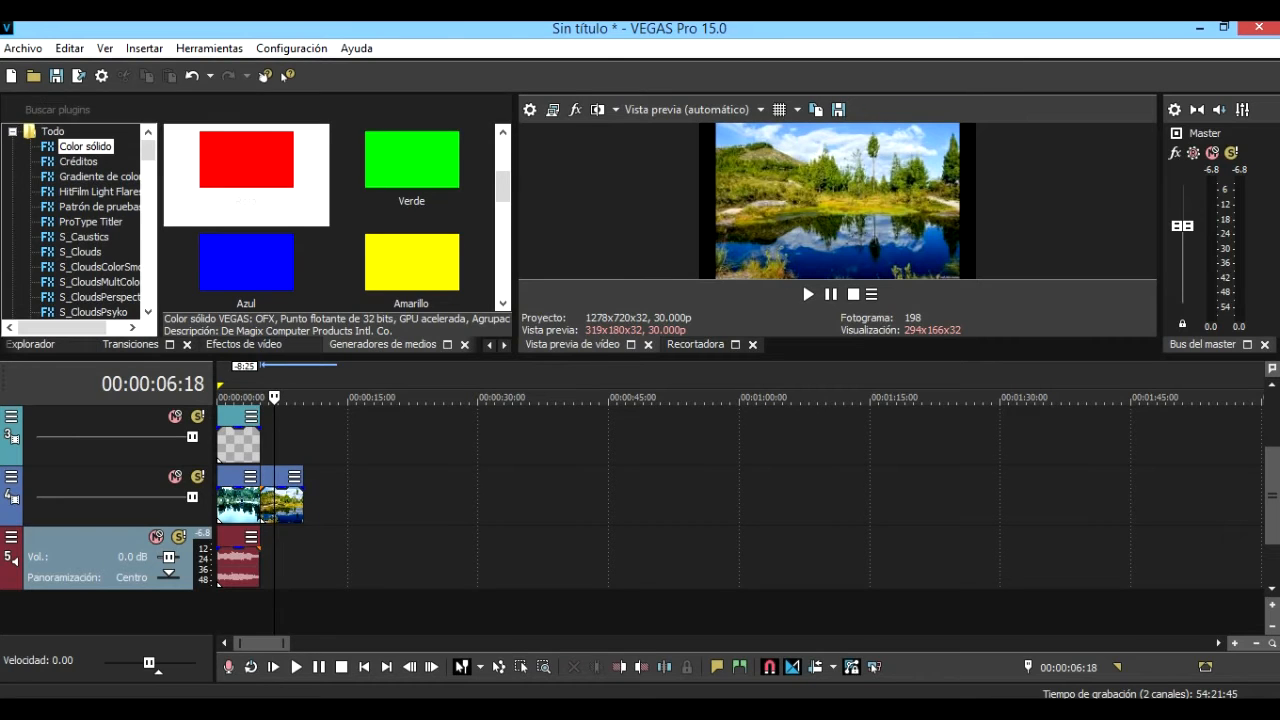
{"action": "left_click", "coordinate": [22, 48]}
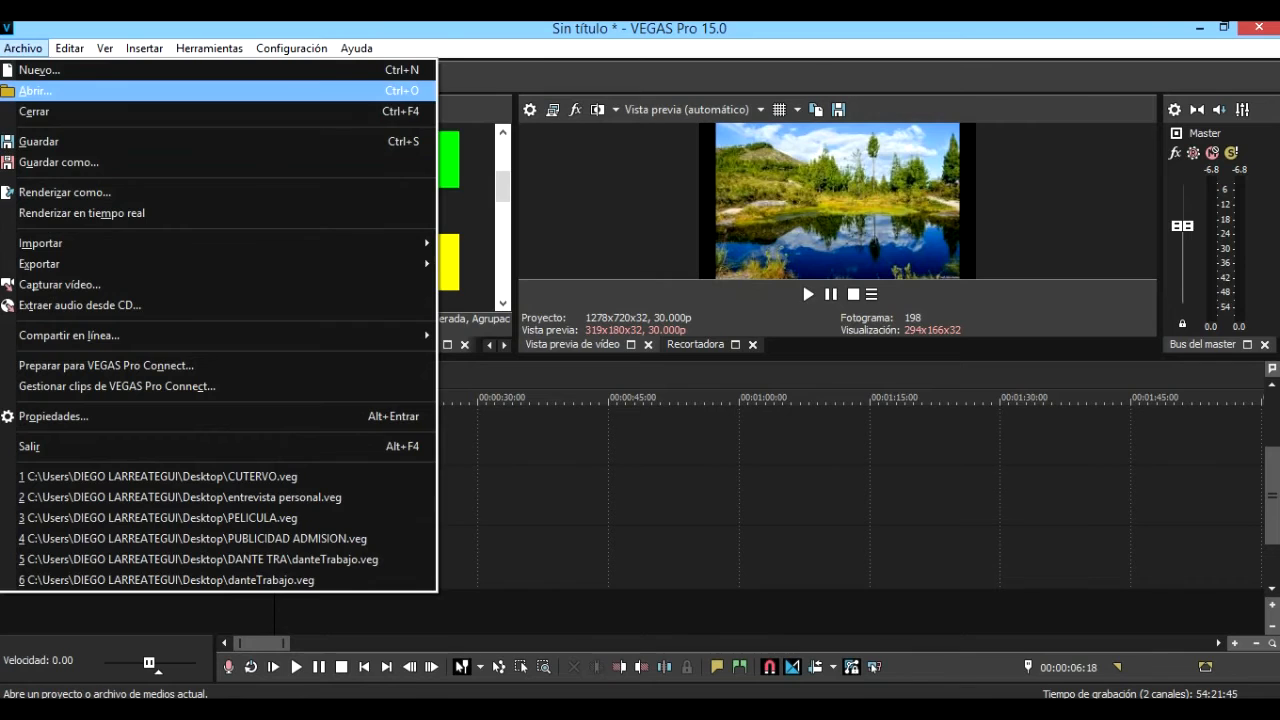
{"action": "left_click", "coordinate": [60, 91]}
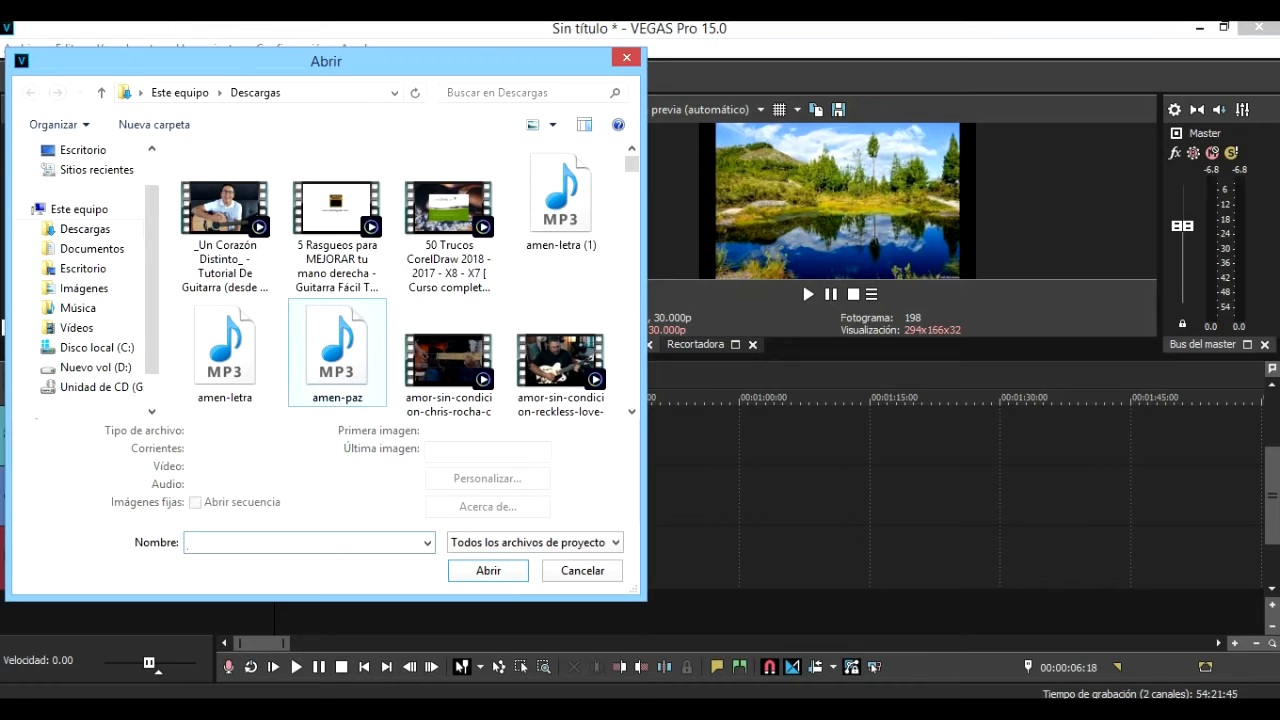
{"action": "left_click", "coordinate": [337, 352]}
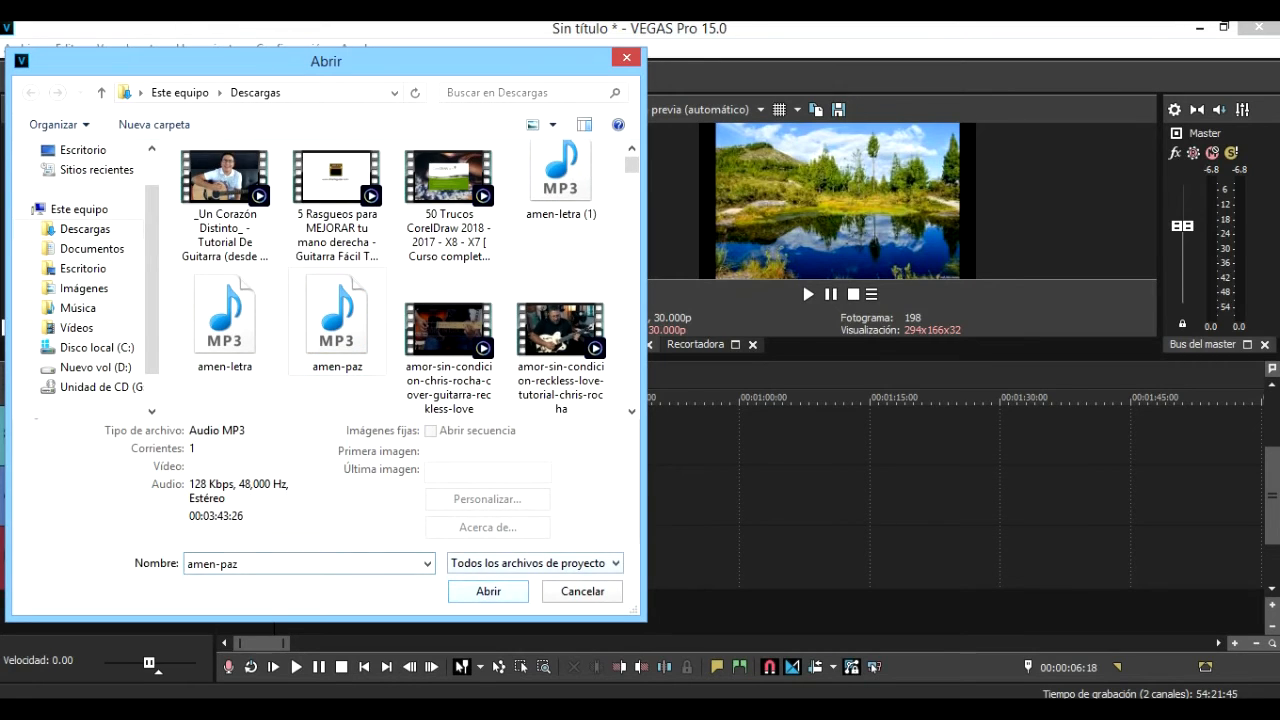
{"action": "left_click", "coordinate": [488, 591]}
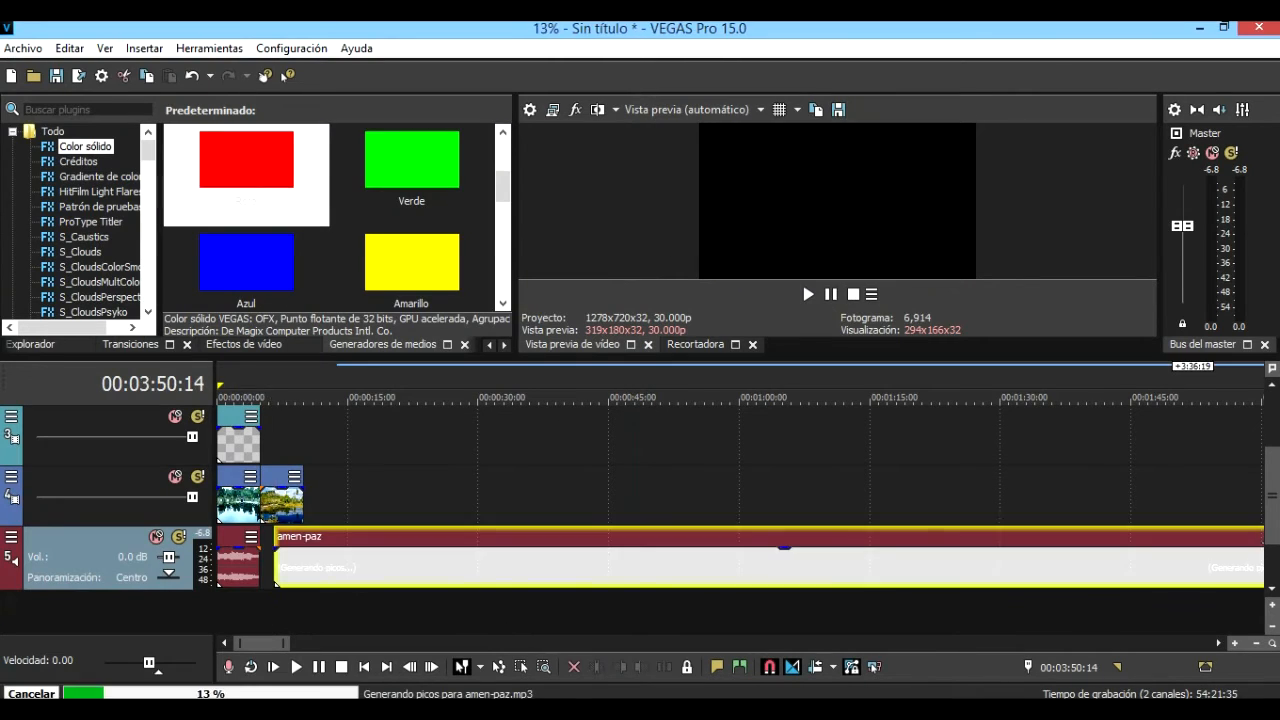
{"action": "left_click_drag", "start_coordinate": [337, 550], "coordinate": [302, 565]}
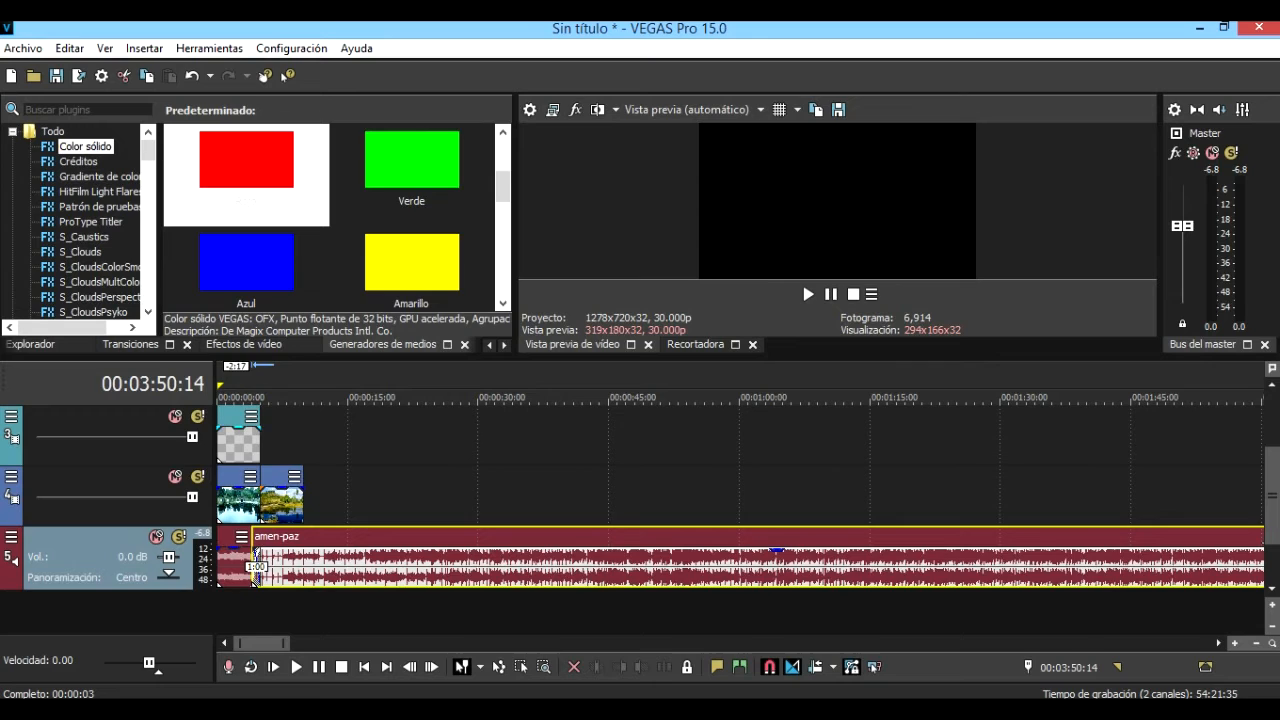
Preview the timeline from within the title clip through the second lake image with its new audio.
{"action": "left_click", "coordinate": [229, 443]}
{"action": "key", "text": "space"}
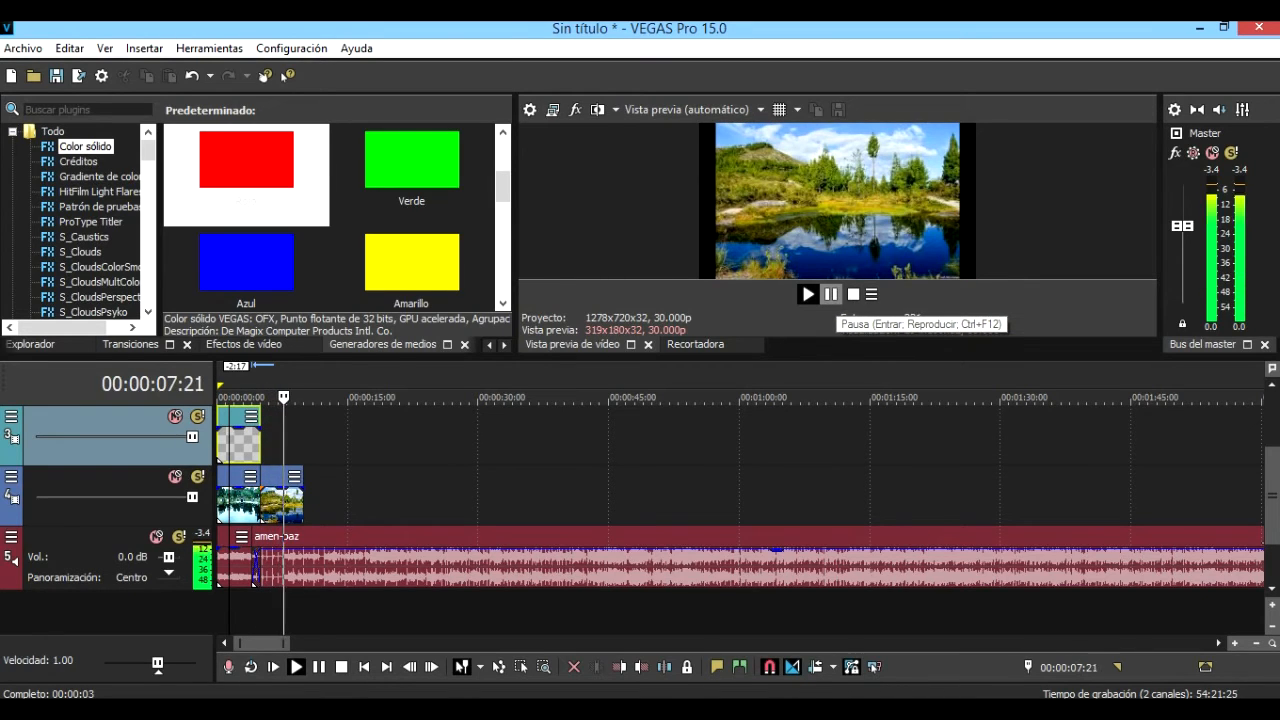
{"action": "left_click", "coordinate": [831, 294]}
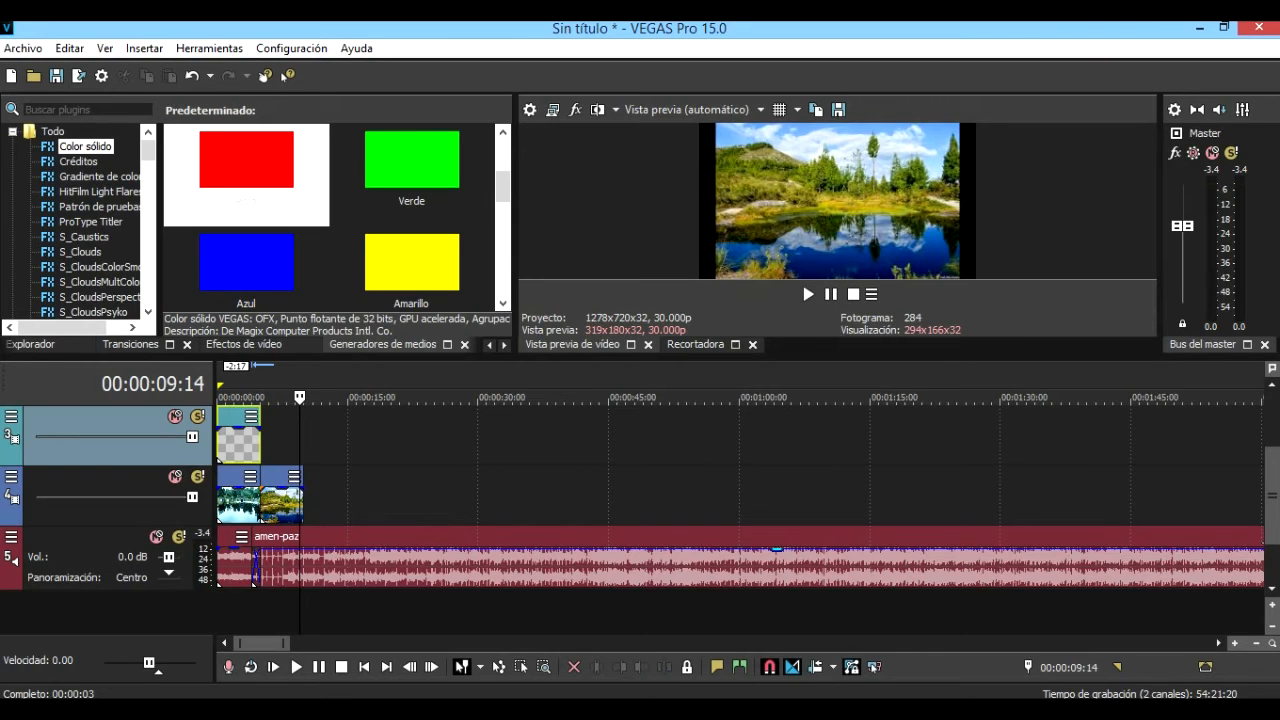
Split the amen-paz audio at 00:00:10:00, where the second lake image ends, and delete the part before the cut.
{"action": "left_click", "coordinate": [254, 577]}
{"action": "left_click", "coordinate": [304, 565]}
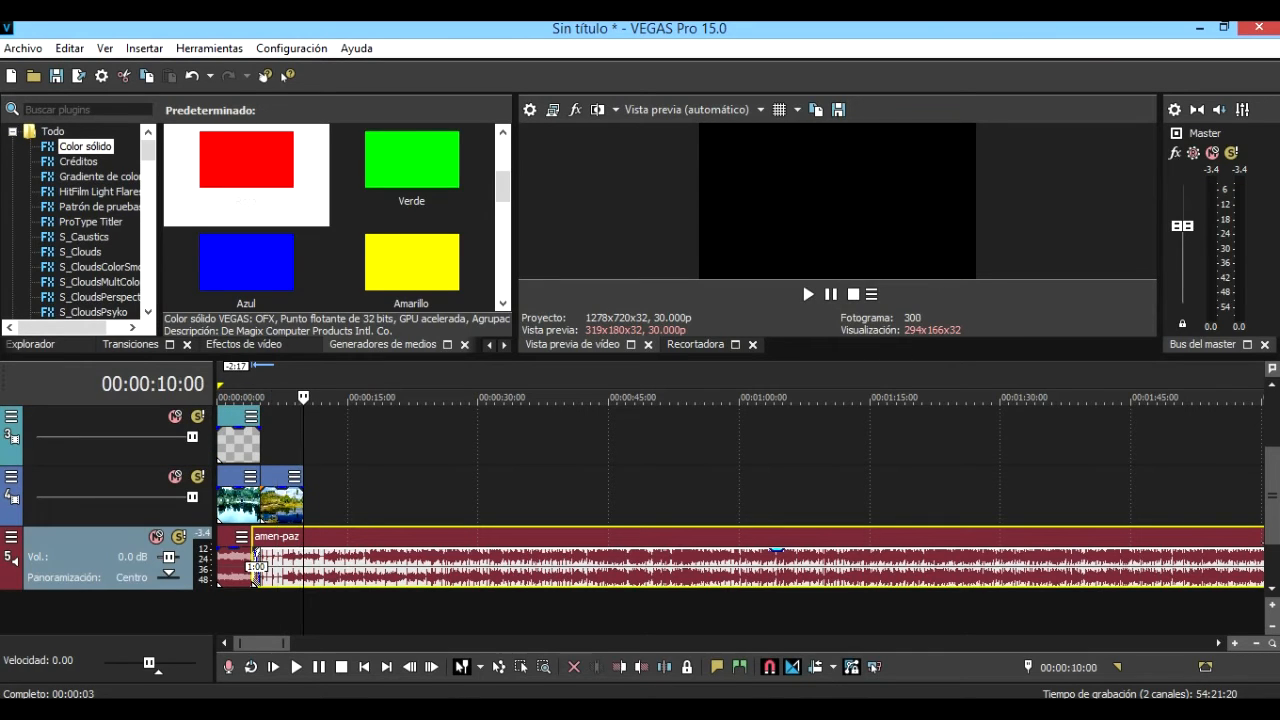
{"action": "key", "text": "s"}
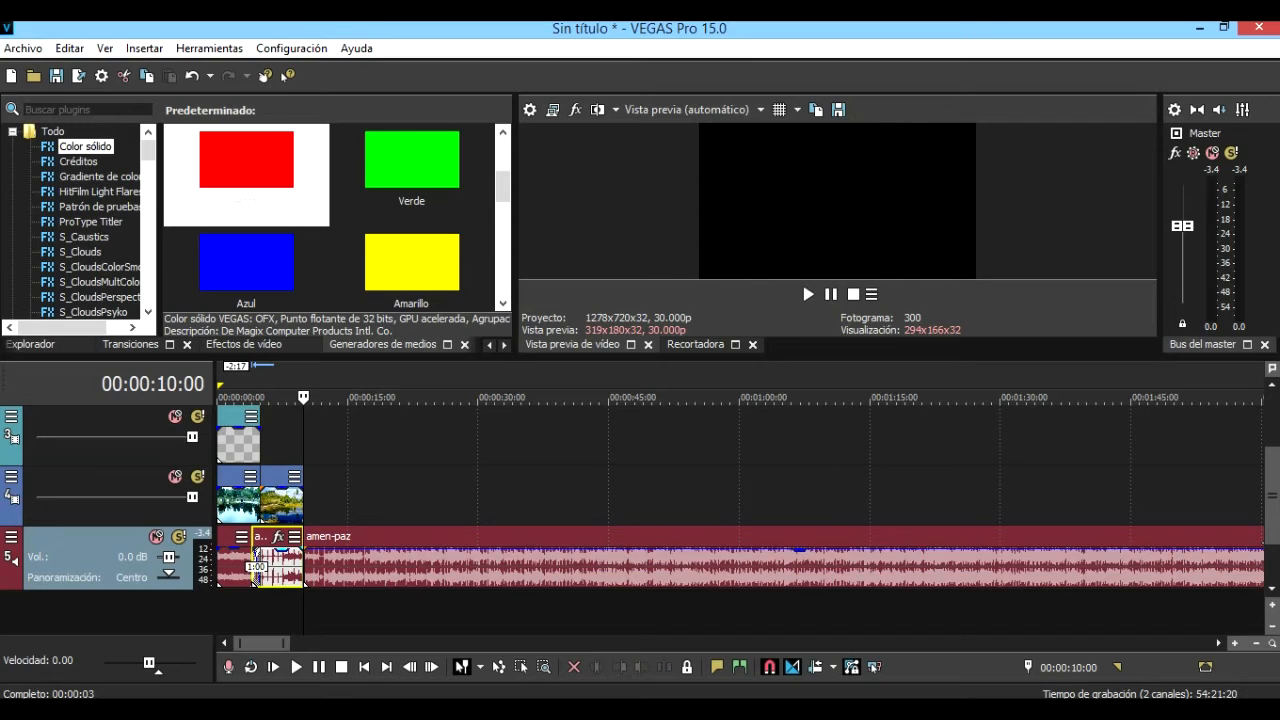
{"action": "key", "text": "Delete"}
Move the remaining amen-paz audio directly after the lake music and cut off everything past 00:00:10:00.
{"action": "left_click_drag", "start_coordinate": [305, 578], "coordinate": [261, 583]}
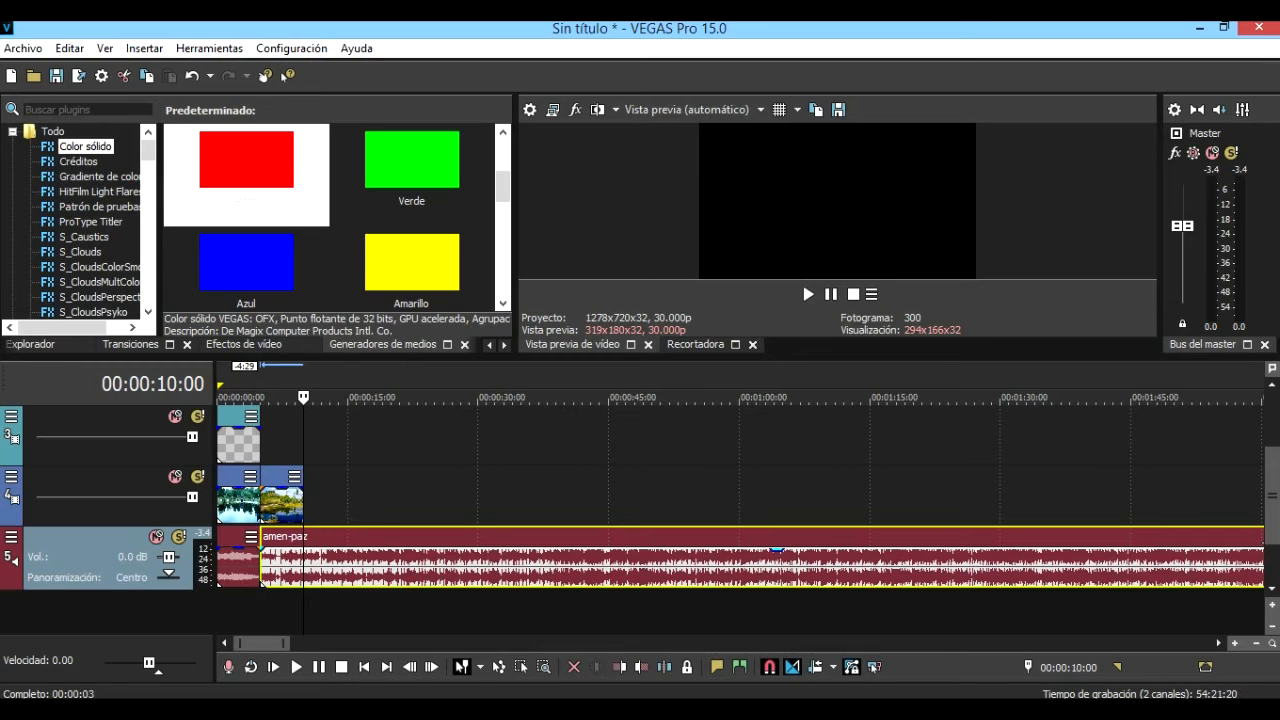
{"action": "key", "text": "s"}
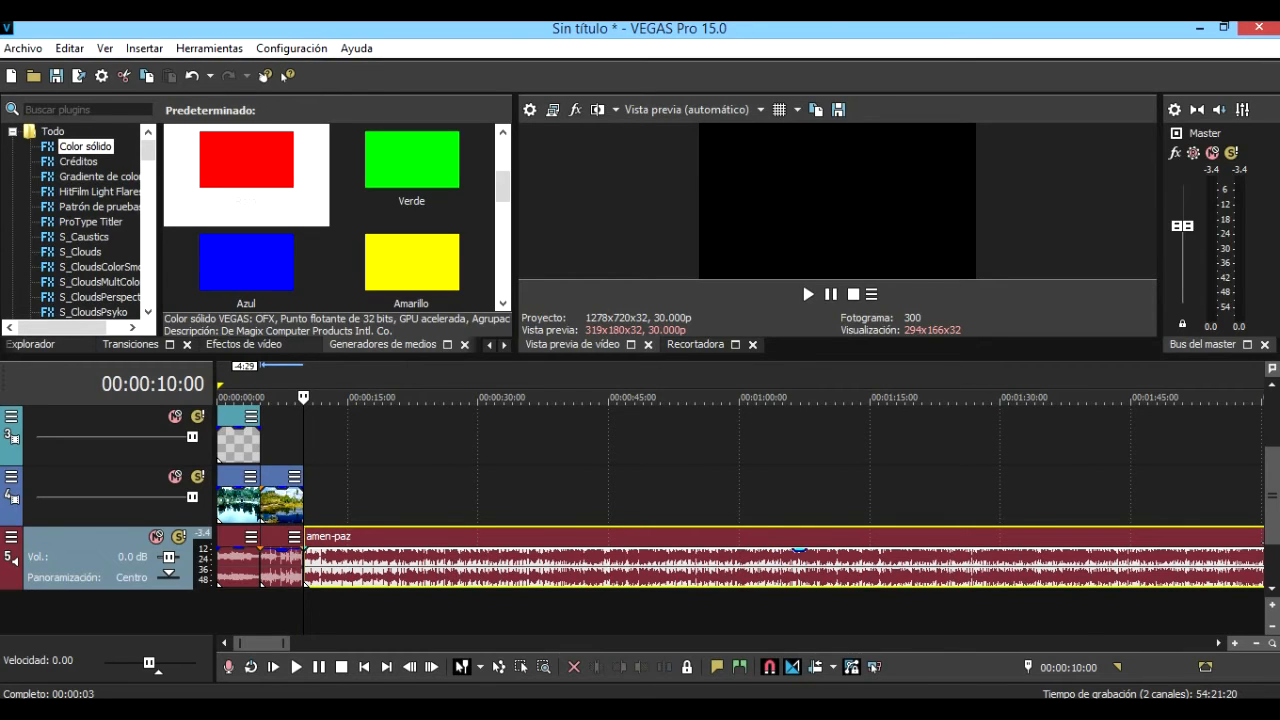
{"action": "key", "text": "Delete"}
{"action": "left_click", "coordinate": [281, 565]}
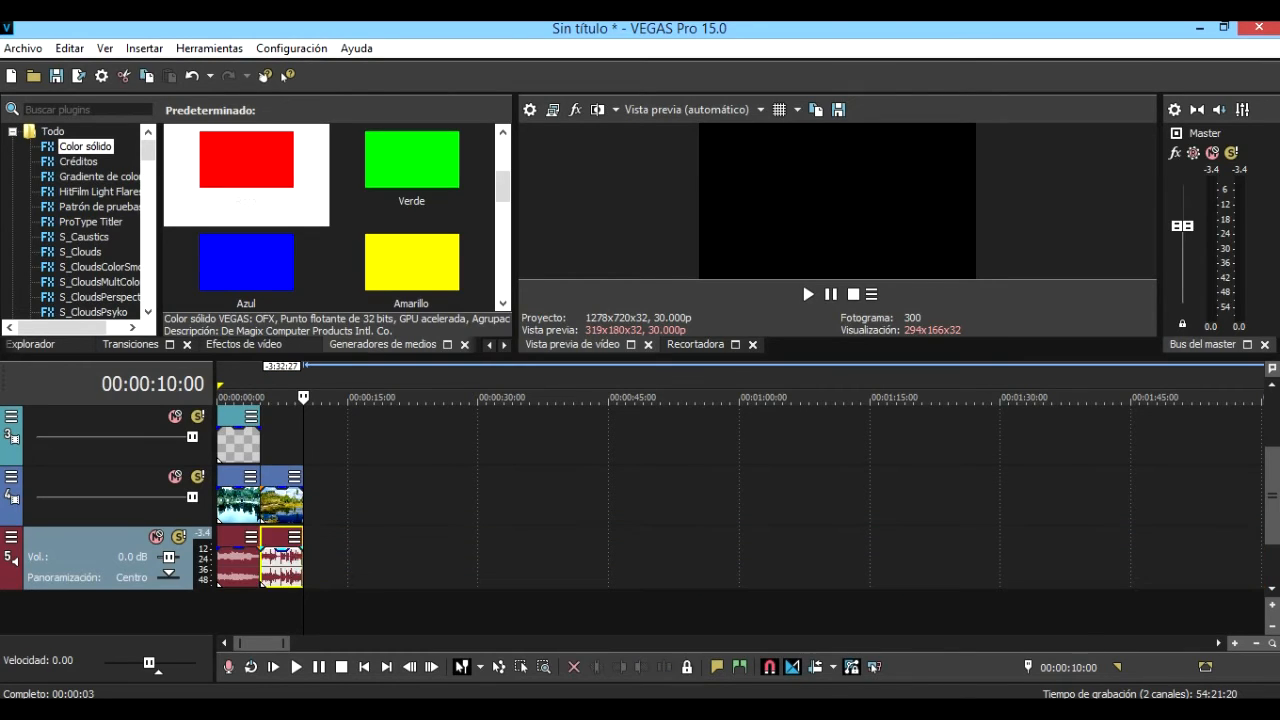
Preview the timeline from the start to check both lake images with their trimmed music.
{"action": "left_click", "coordinate": [223, 443]}
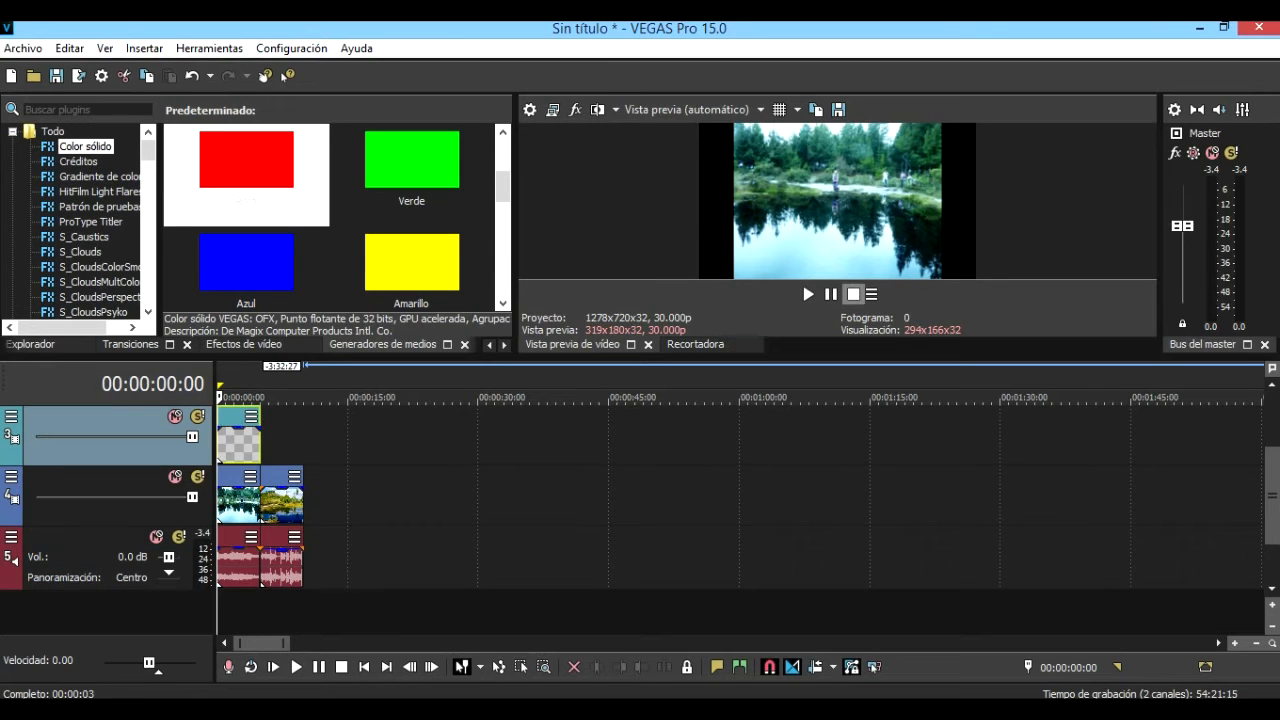
{"action": "left_click", "coordinate": [808, 294]}
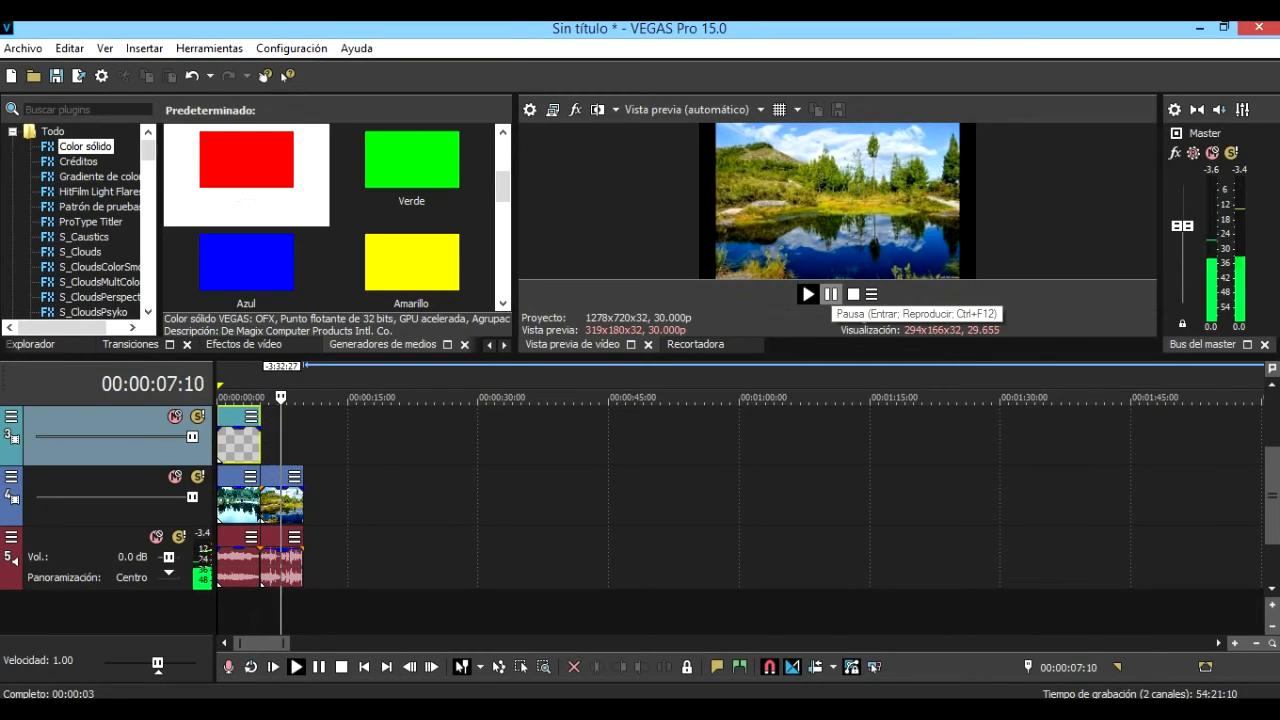
{"action": "left_click", "coordinate": [831, 294]}
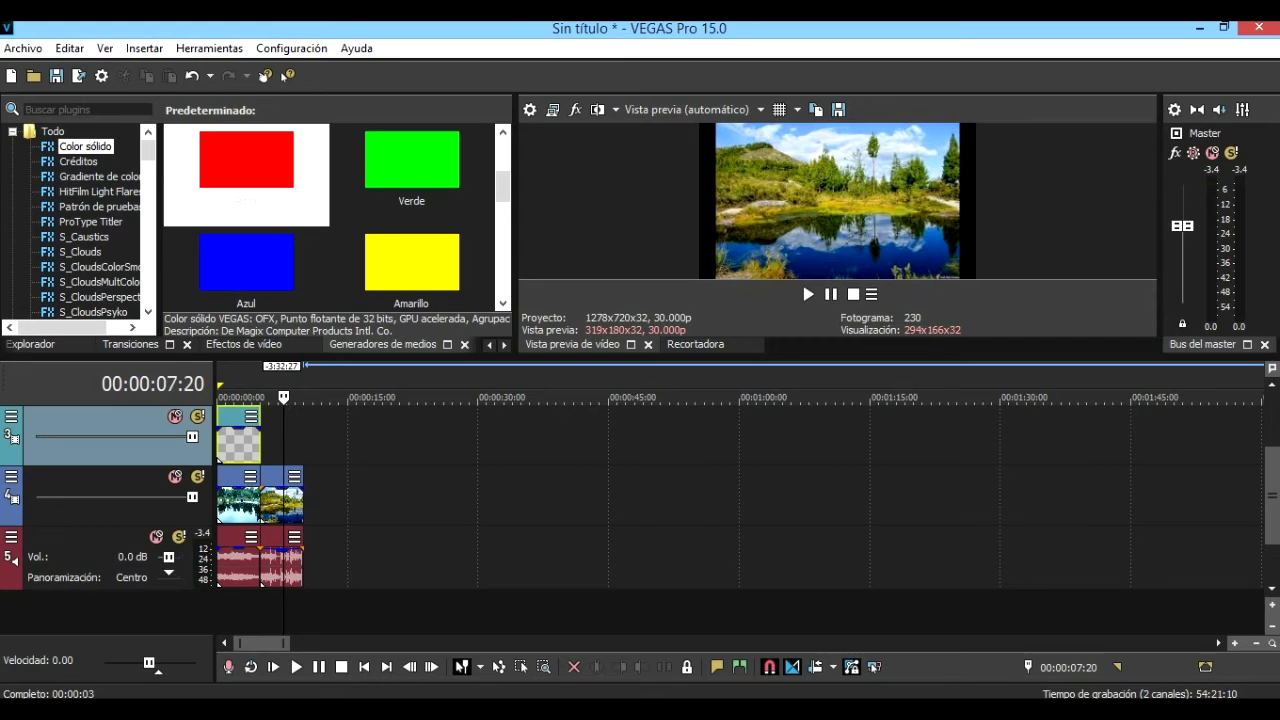
{"action": "right_click", "coordinate": [278, 442]}
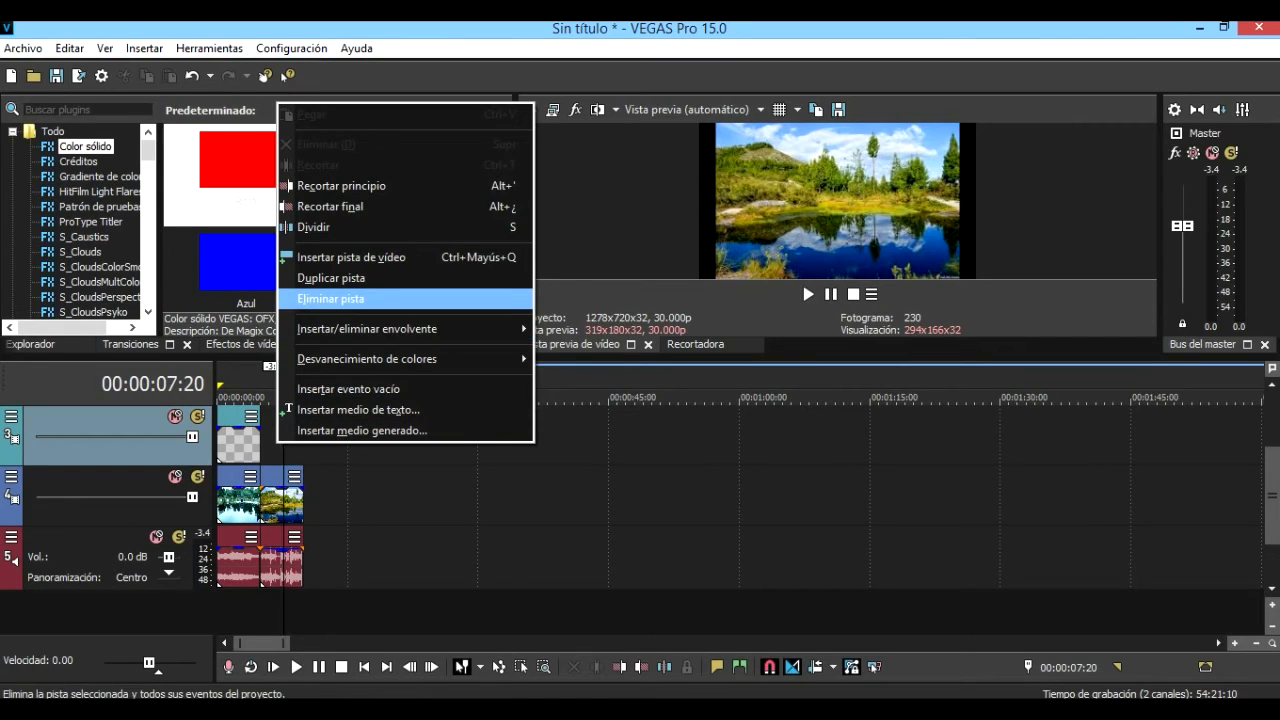
{"action": "left_click", "coordinate": [321, 560]}
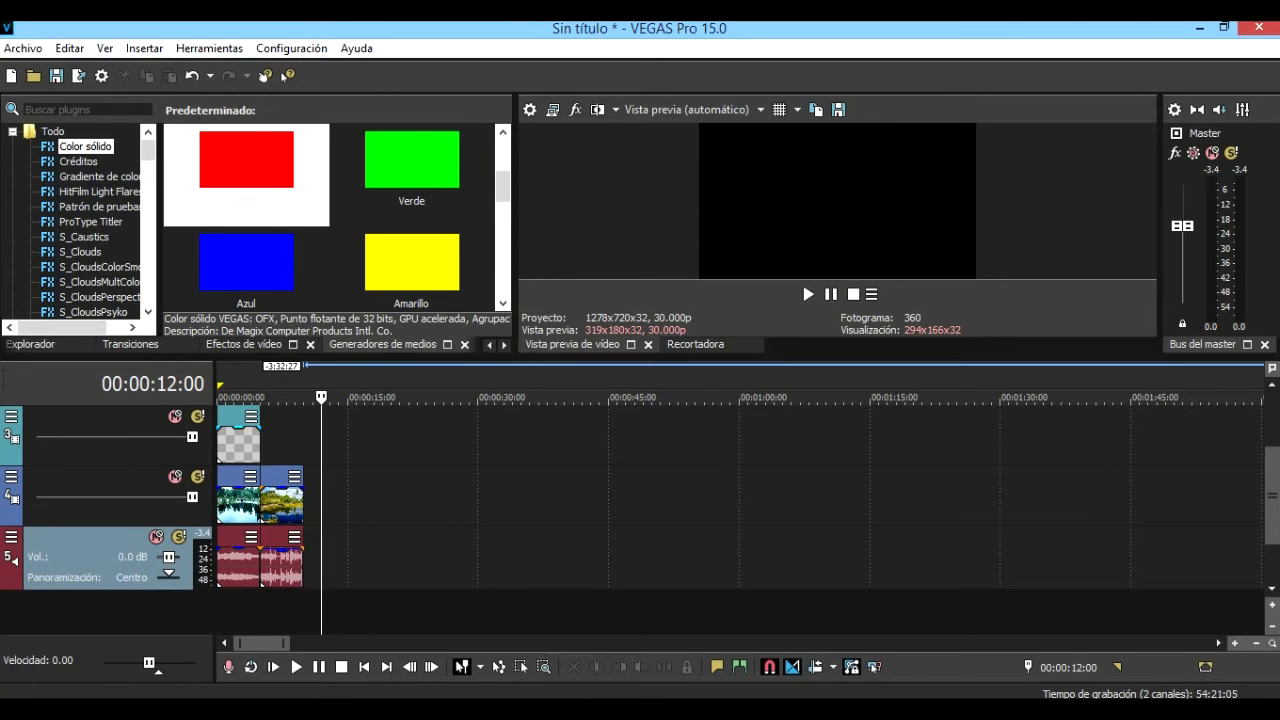
{"action": "left_click", "coordinate": [239, 500]}
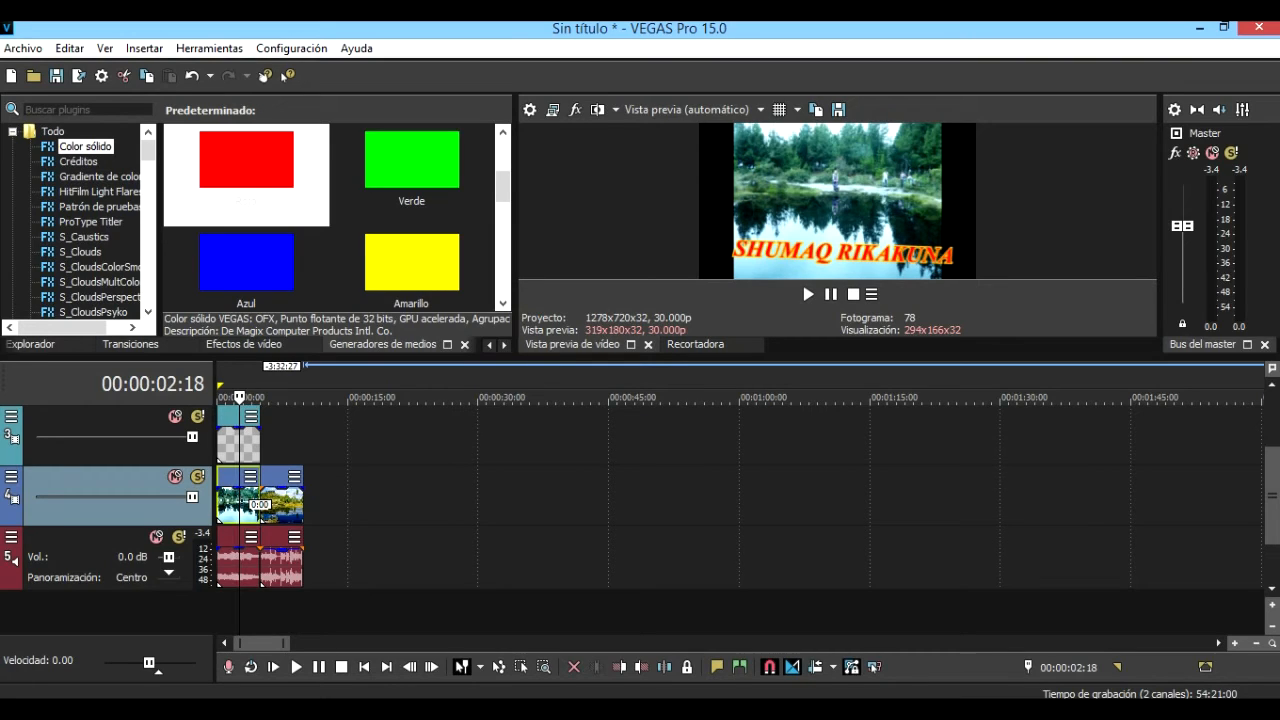
Add the Rojo solid colour clip directly after the title on its track and set its colour to black (0.0, 0.0, 0.0, 1.0).
{"action": "left_click_drag", "start_coordinate": [246, 165], "coordinate": [261, 435]}
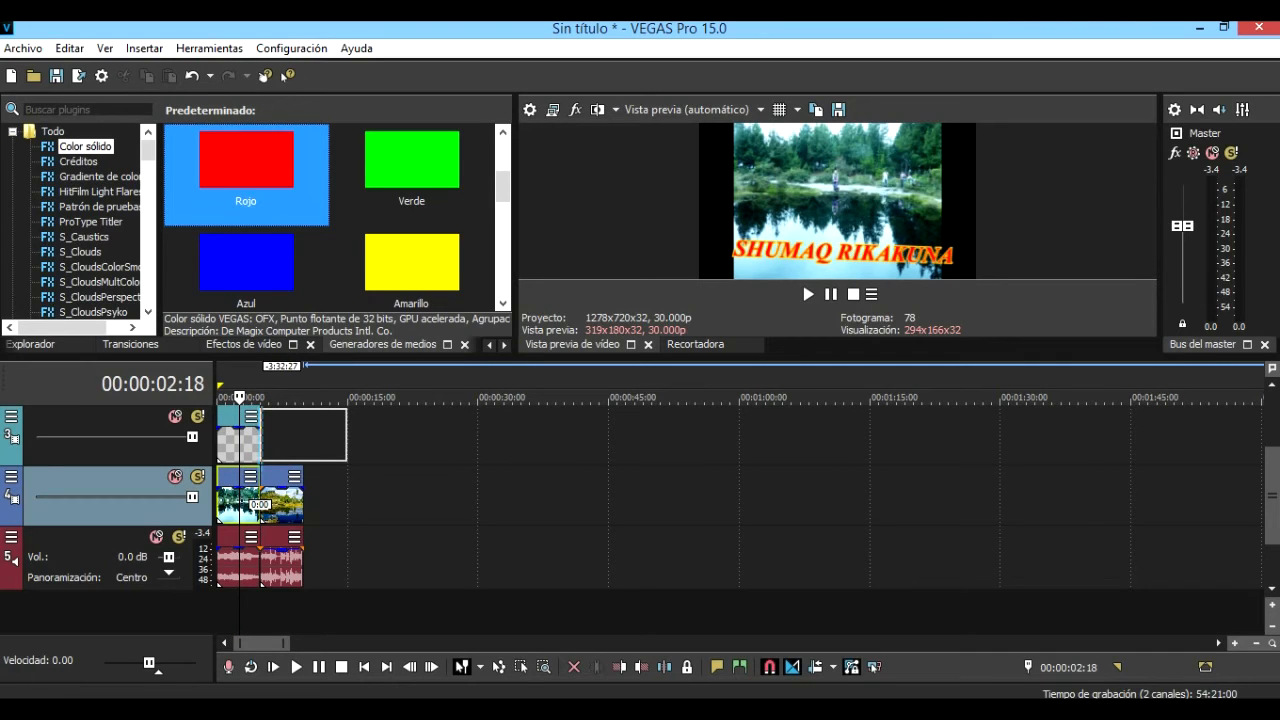
{"action": "left_click_drag", "start_coordinate": [261, 435], "coordinate": [261, 435]}
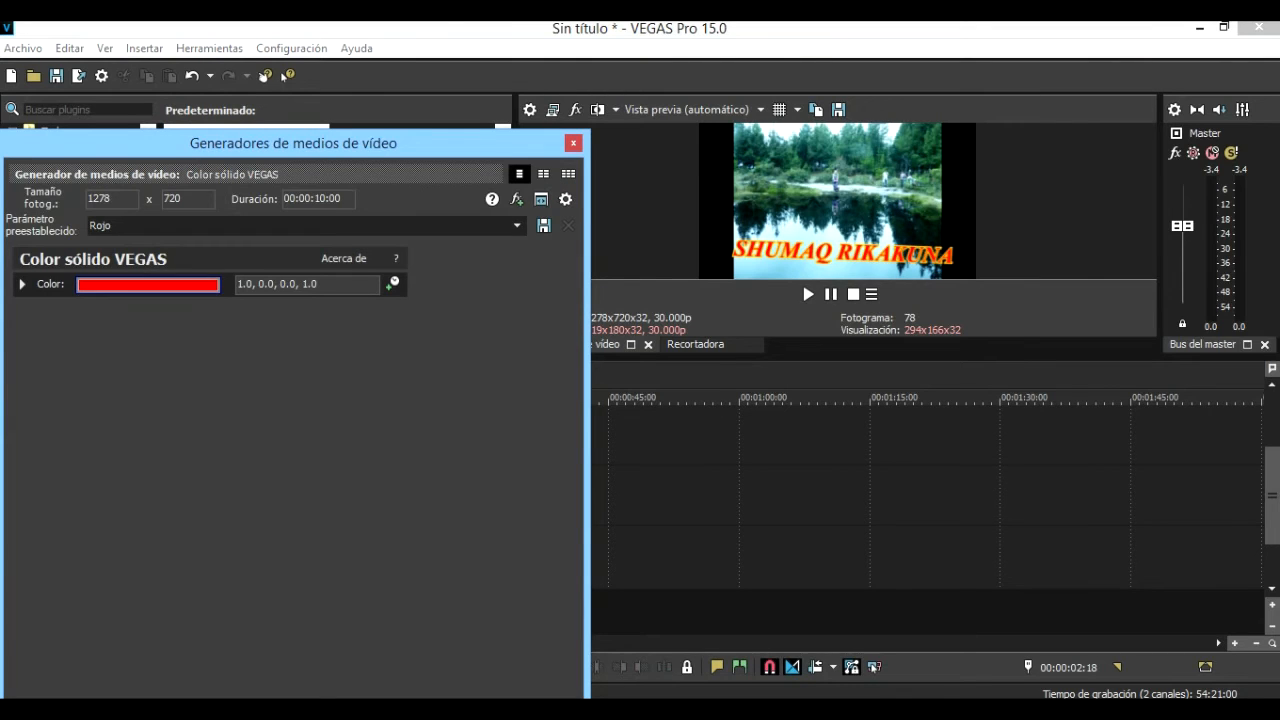
{"action": "left_click", "coordinate": [147, 284]}
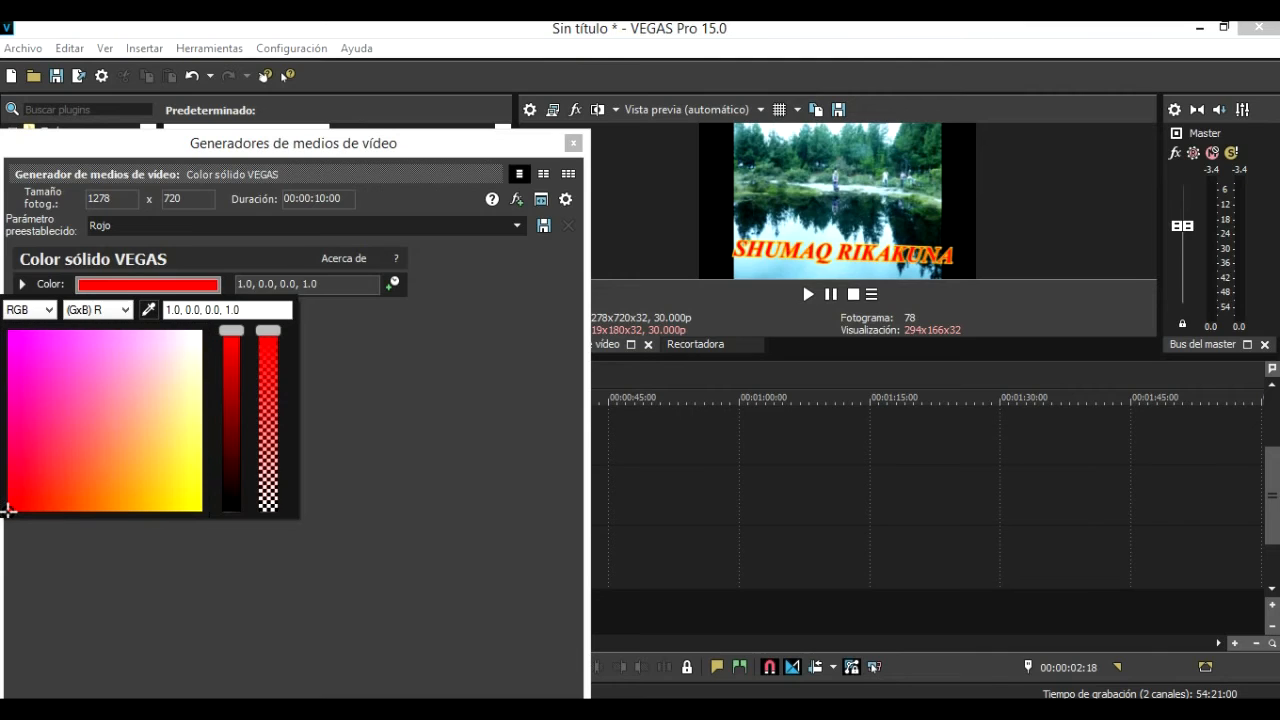
{"action": "left_click", "coordinate": [716, 200]}
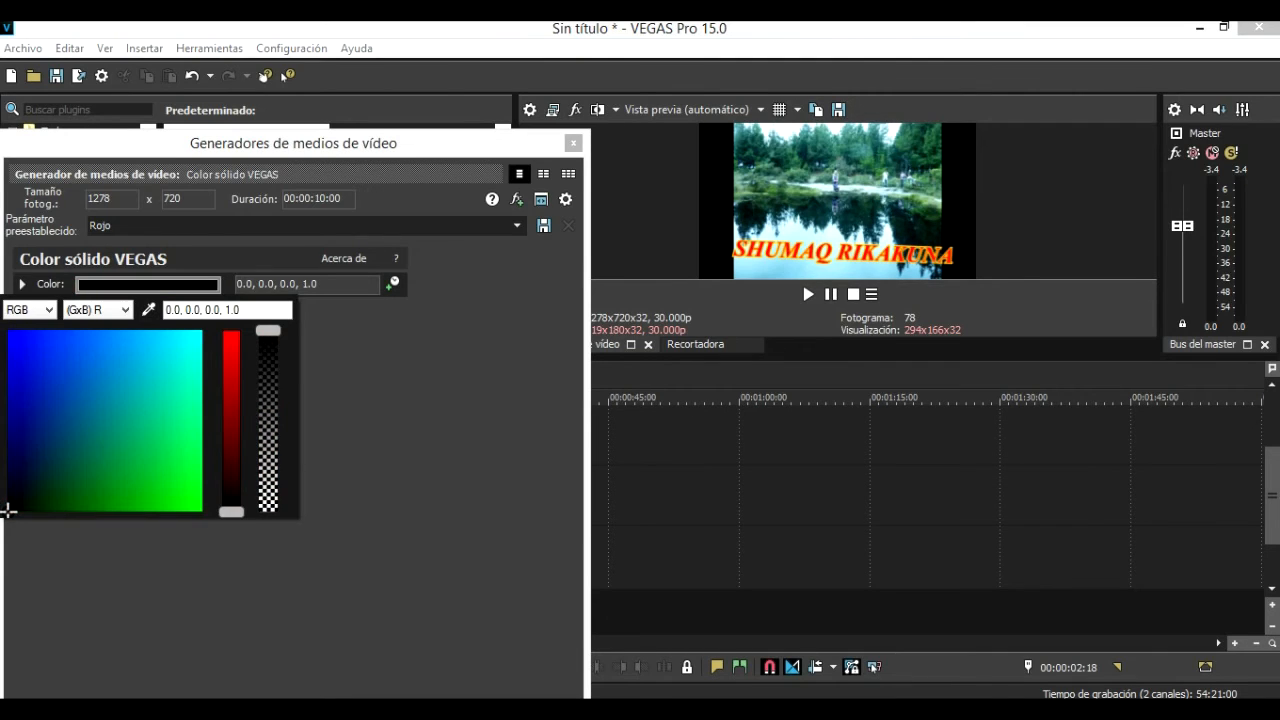
Close the solid colour settings and shift the second lake image later on its track, so it starts at about 00:00:05:25.
{"action": "left_click", "coordinate": [573, 143]}
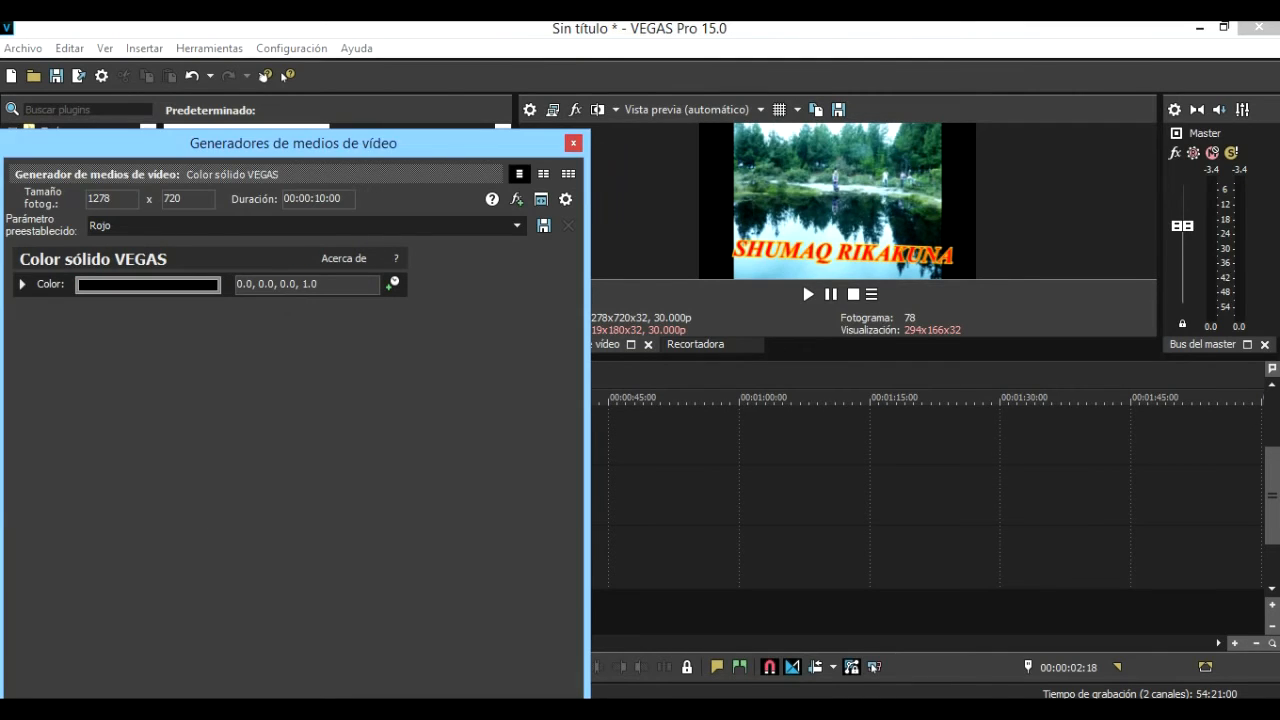
{"action": "left_click", "coordinate": [573, 143]}
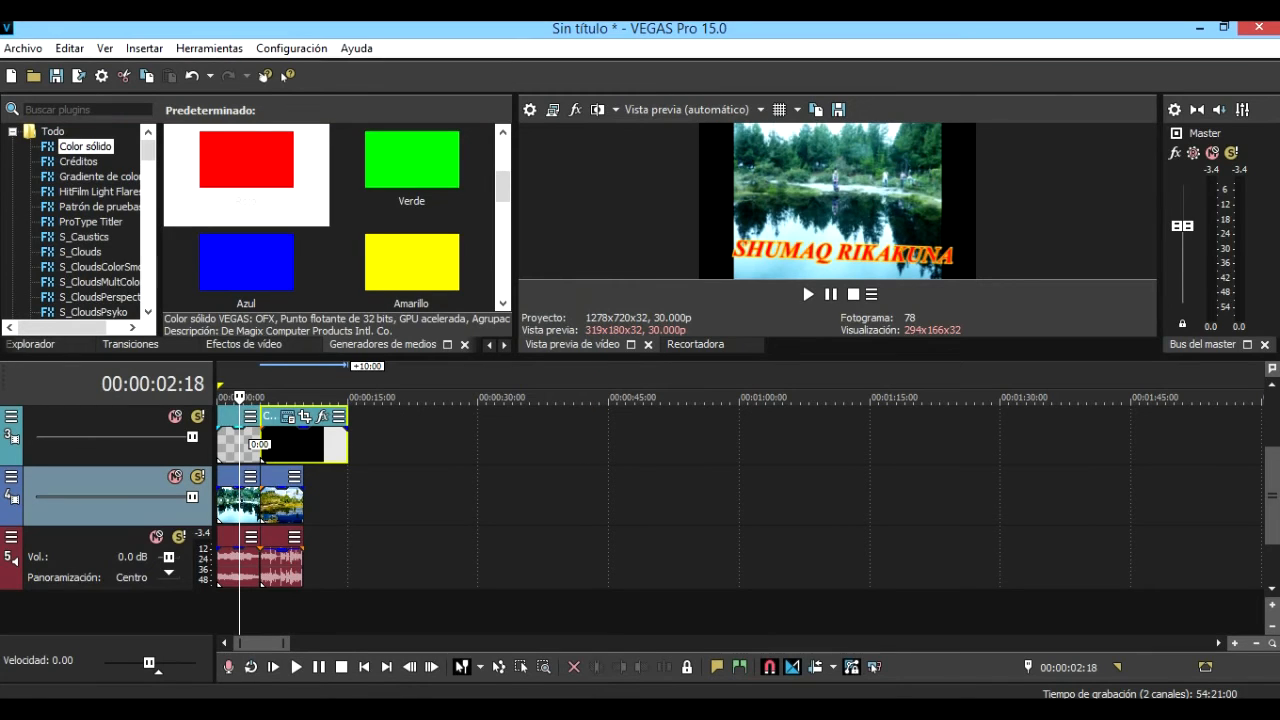
{"action": "left_click", "coordinate": [267, 500]}
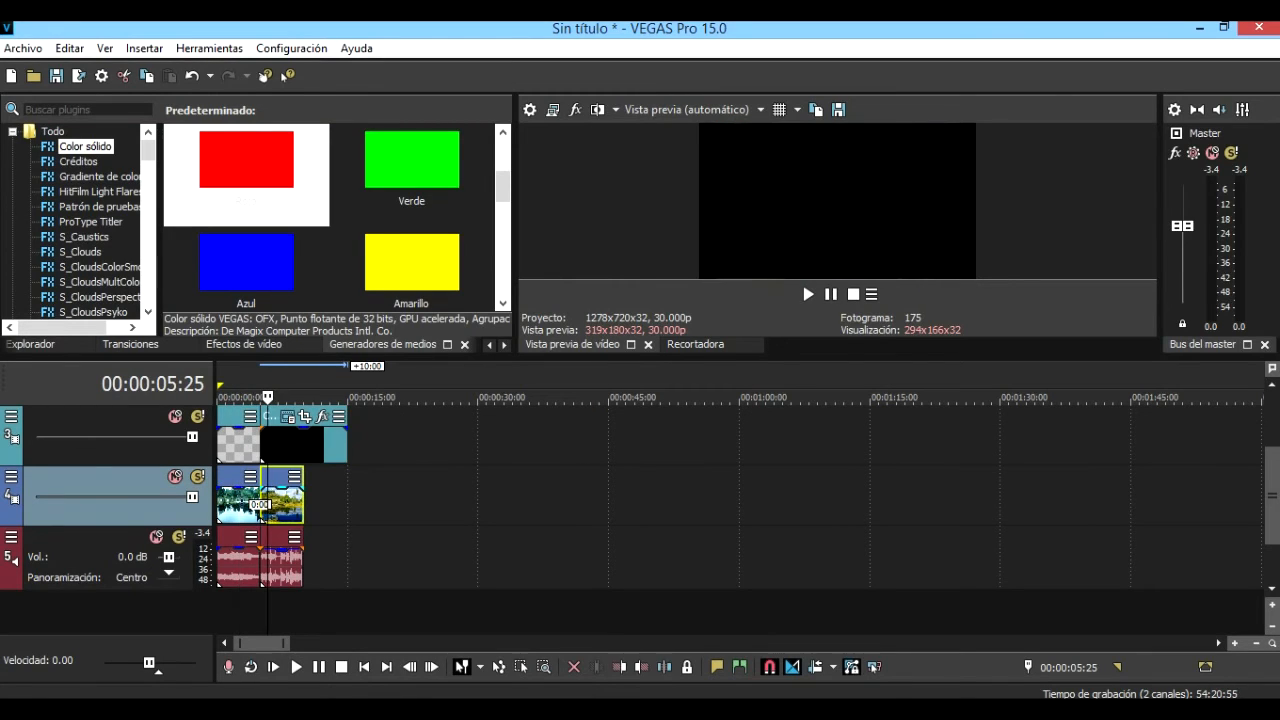
{"action": "left_click_drag", "start_coordinate": [267, 500], "coordinate": [274, 500]}
{"action": "left_click", "coordinate": [282, 444]}
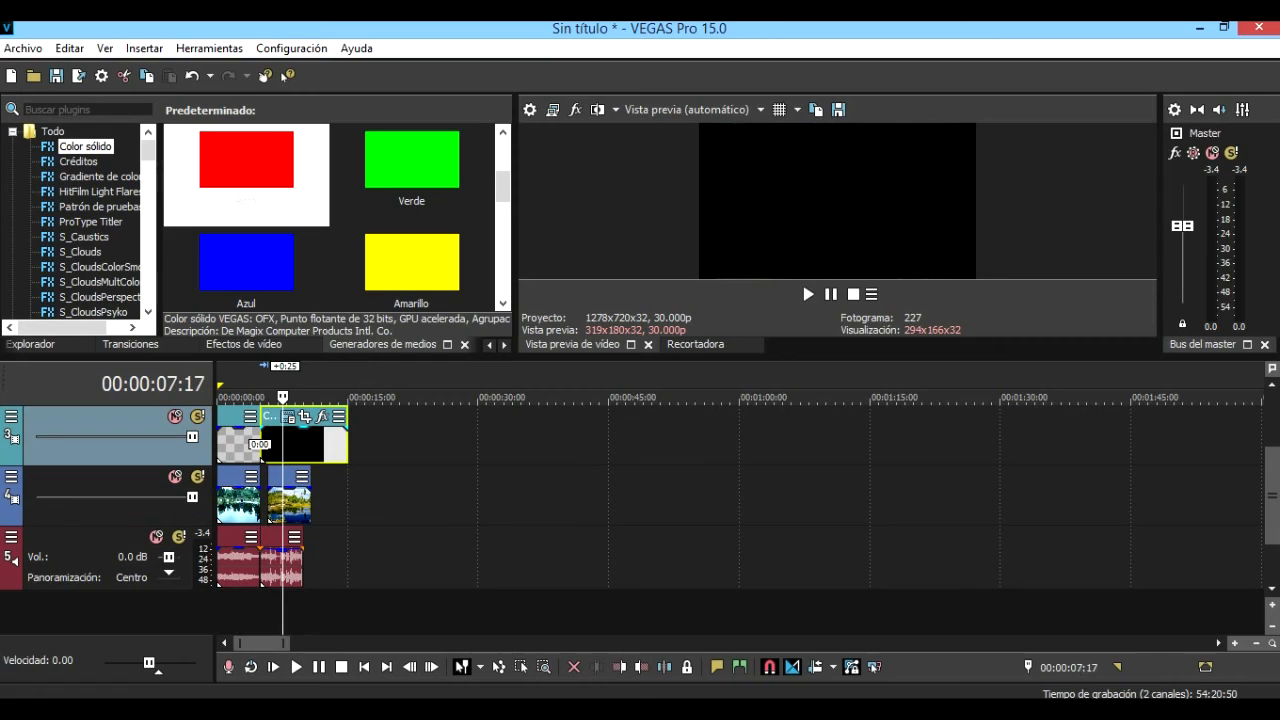
{"action": "left_click", "coordinate": [261, 444]}
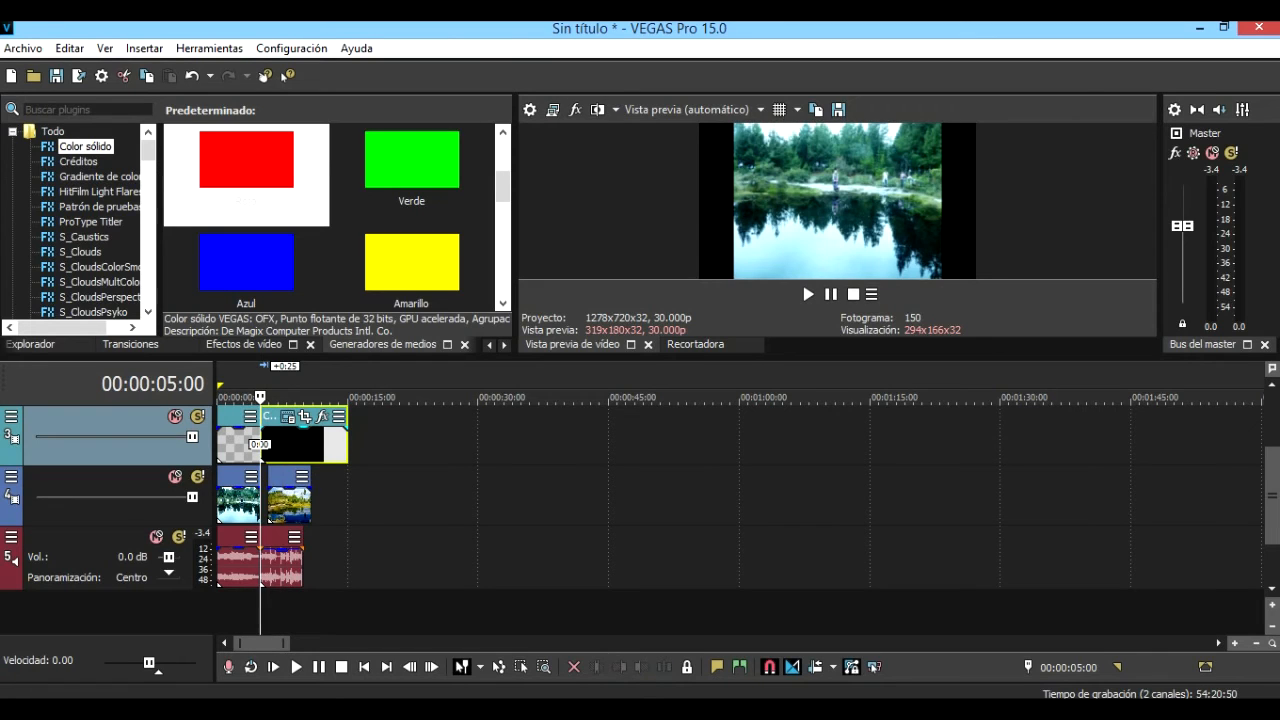
{"action": "left_click", "coordinate": [296, 444]}
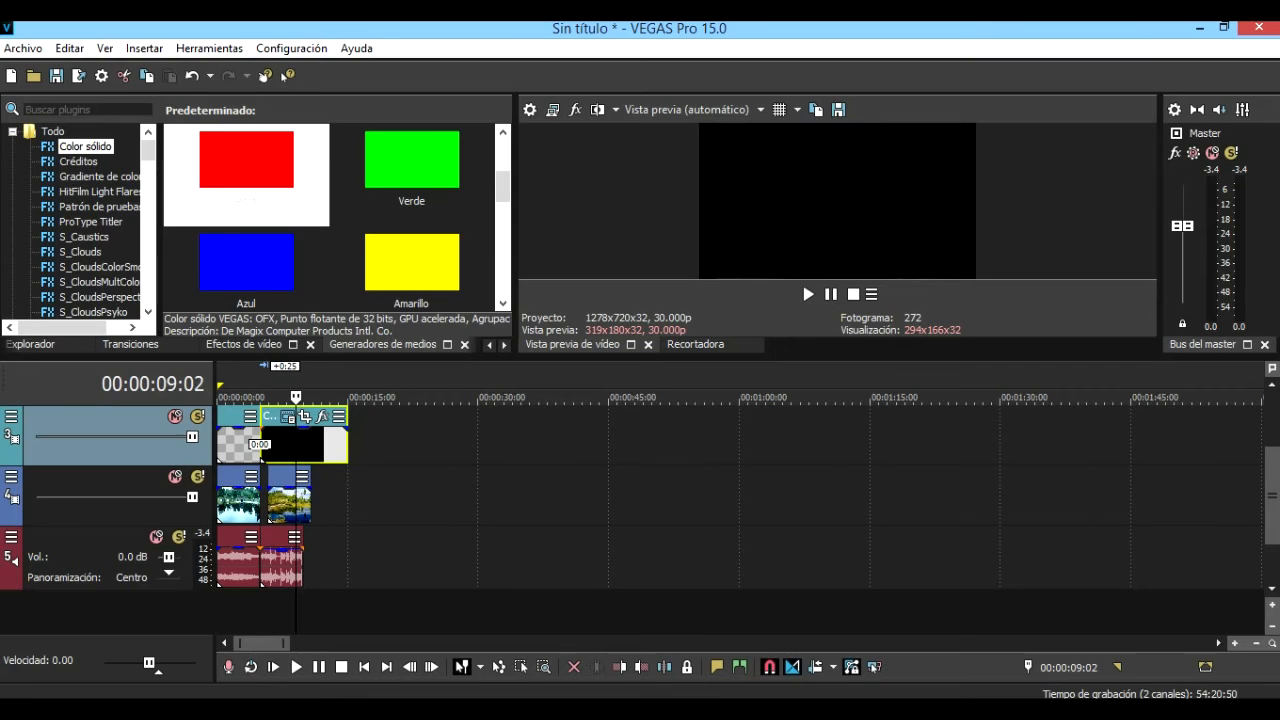
Add another Rojo solid colour clip over the black clip and set its colour to olive (0.39, 0.42, 0.03, 1.0).
{"action": "scroll", "coordinate": [268, 520], "scroll_direction": "down", "scroll_amount": 3}
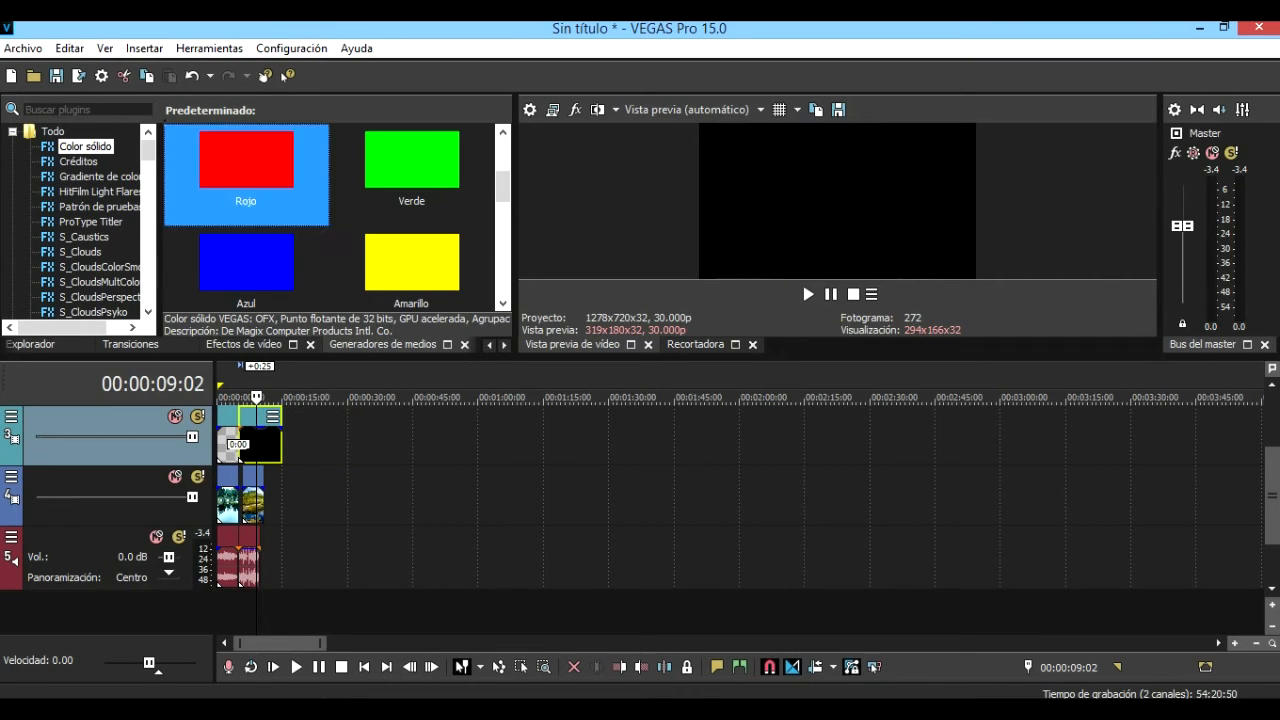
{"action": "left_click_drag", "start_coordinate": [238, 452], "coordinate": [239, 446]}
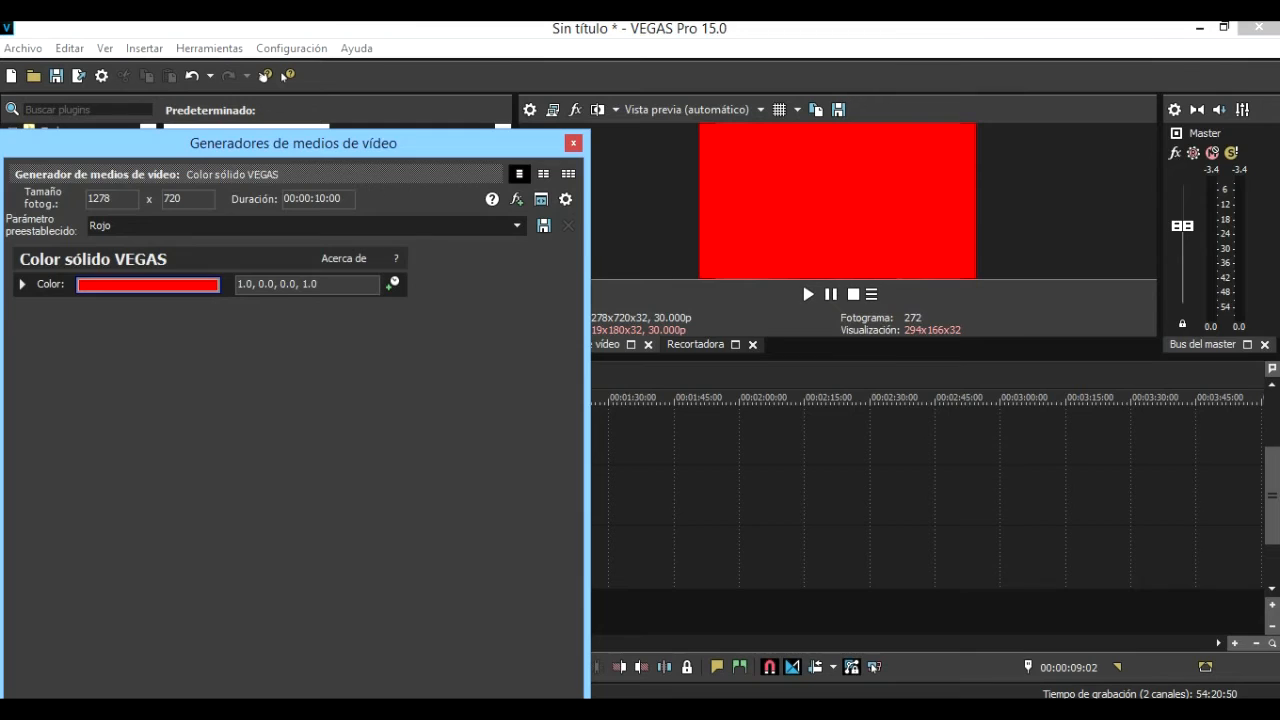
{"action": "left_click", "coordinate": [147, 284]}
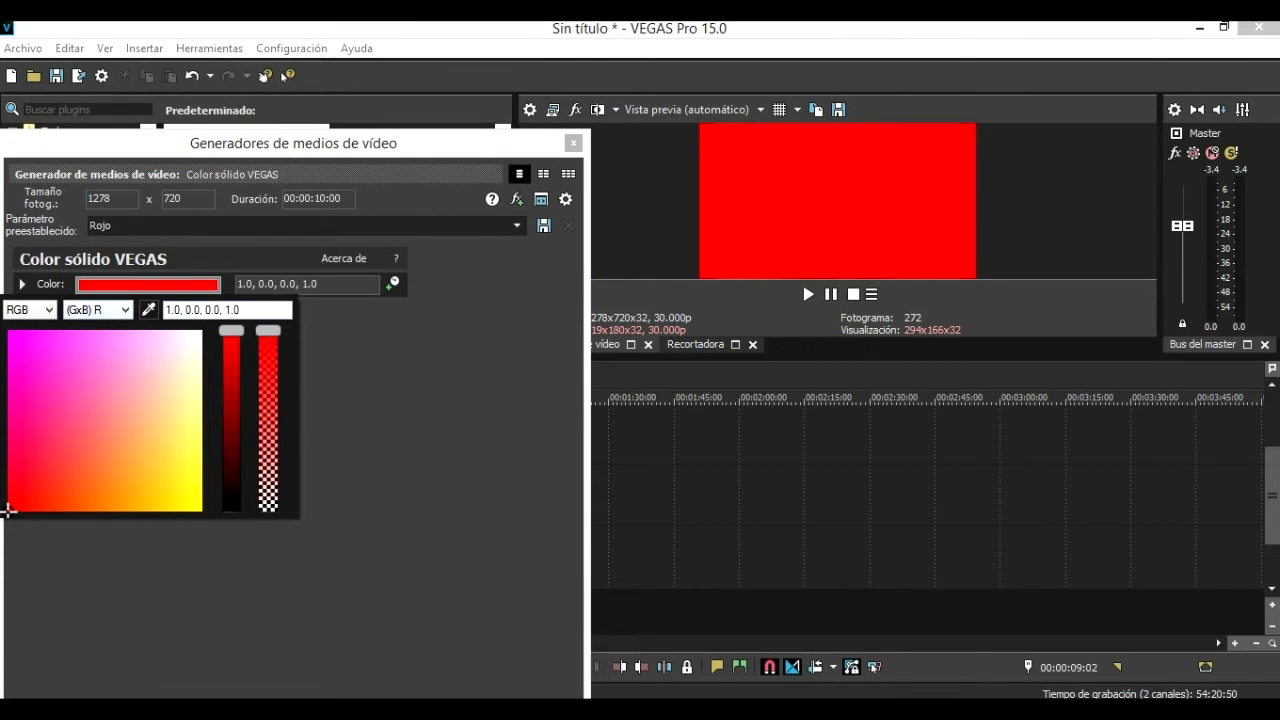
{"action": "left_click_drag", "start_coordinate": [13, 143], "coordinate": [623, 282]}
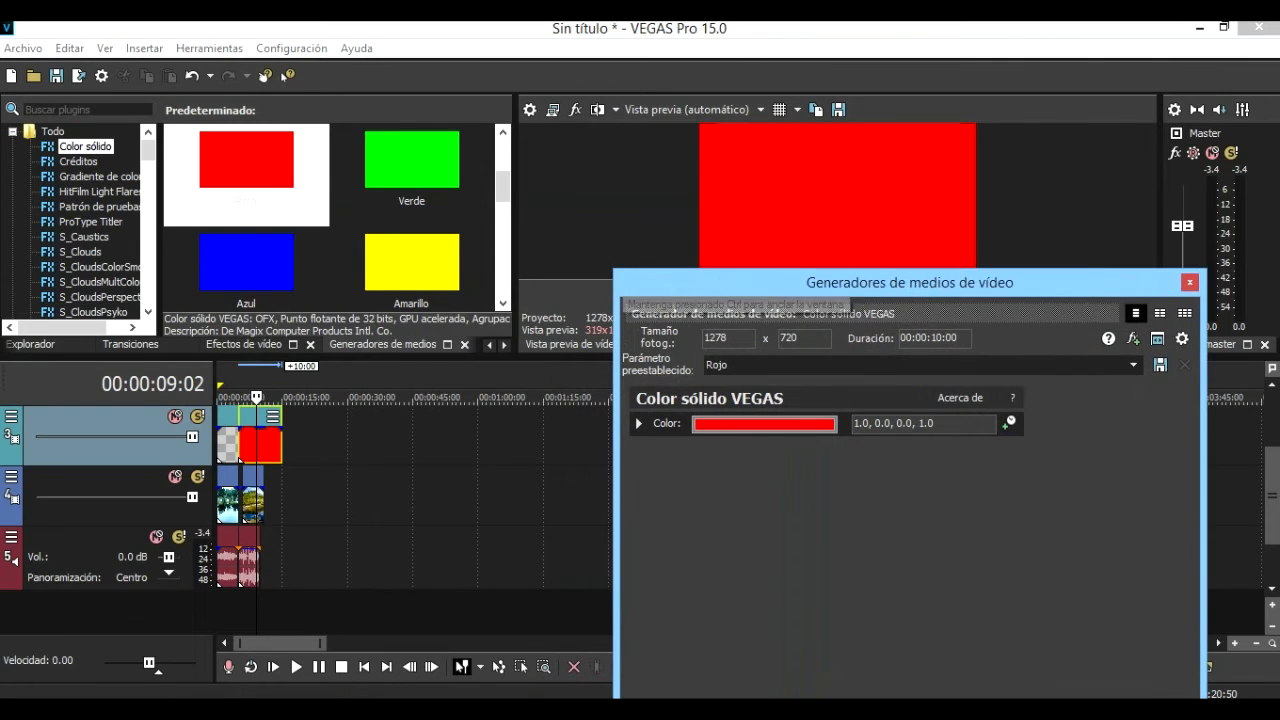
{"action": "left_click", "coordinate": [750, 424]}
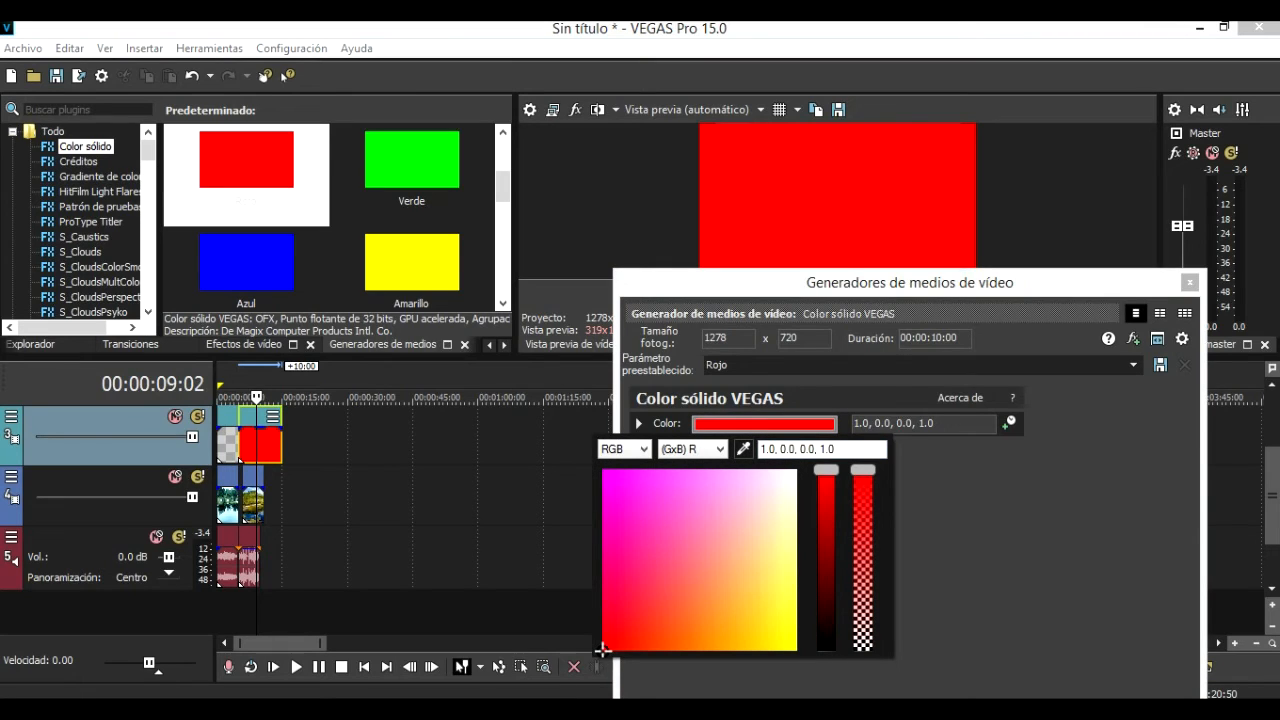
{"action": "left_click_drag", "start_coordinate": [603, 650], "coordinate": [683, 645]}
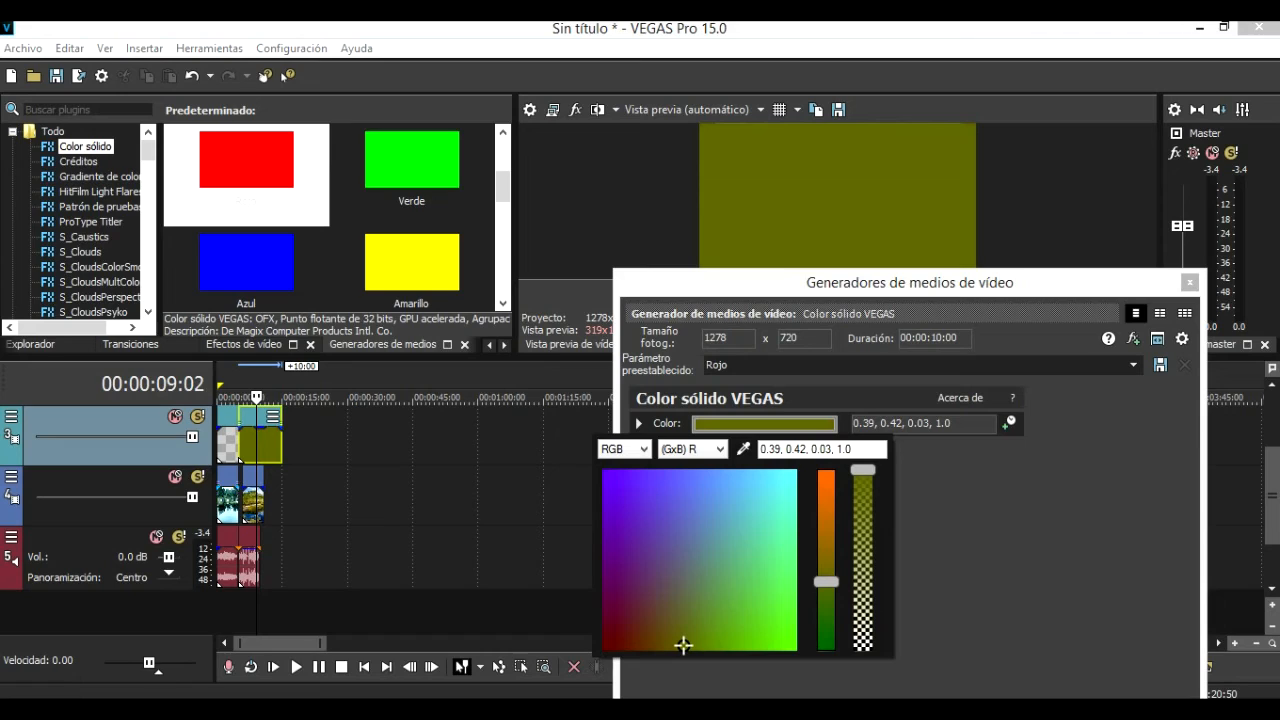
{"action": "left_click", "coordinate": [1189, 282]}
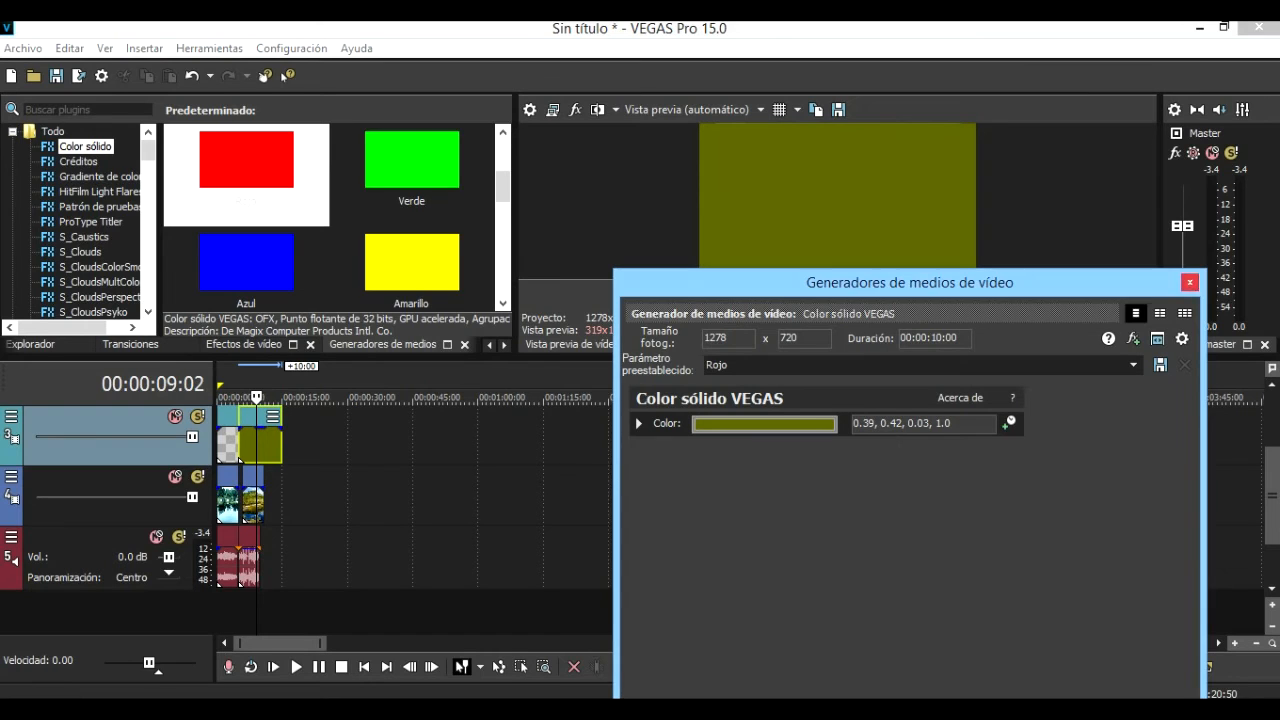
{"action": "left_click", "coordinate": [1189, 282]}
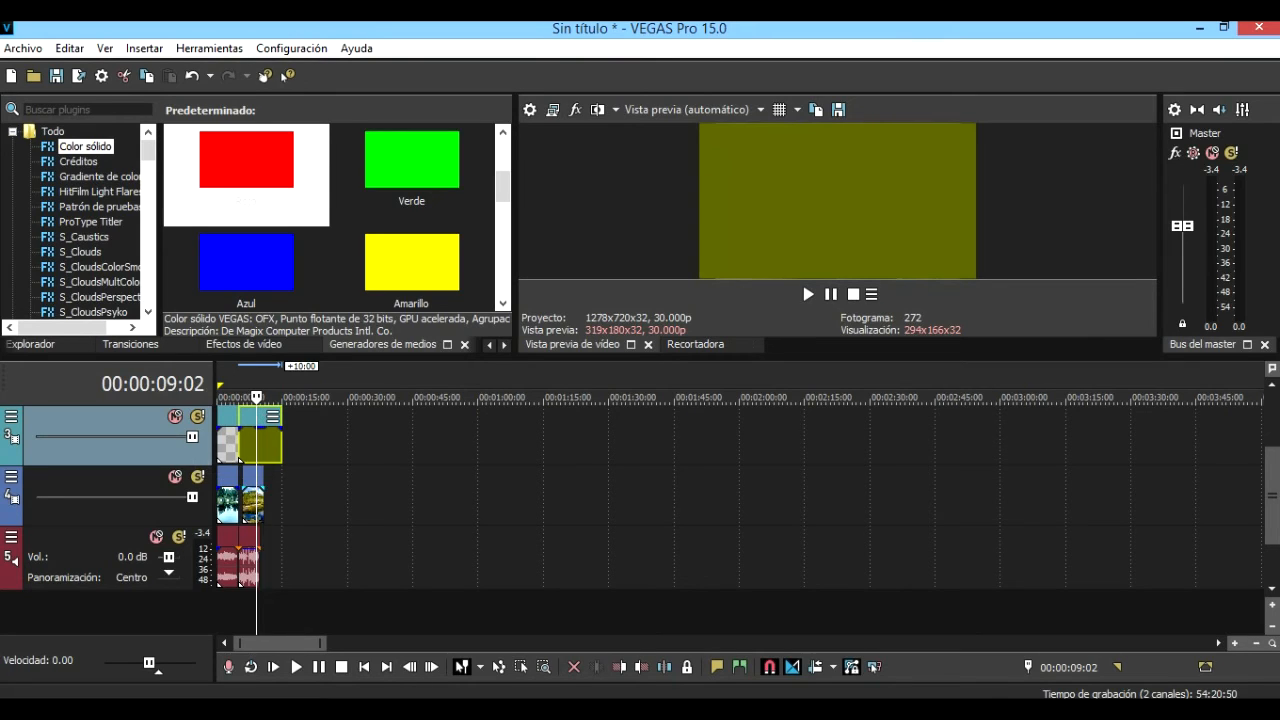
Move the second lake image back directly after the first one and delete both the olive and black solid colour clips.
{"action": "left_click", "coordinate": [241, 458]}
{"action": "left_click", "coordinate": [240, 500]}
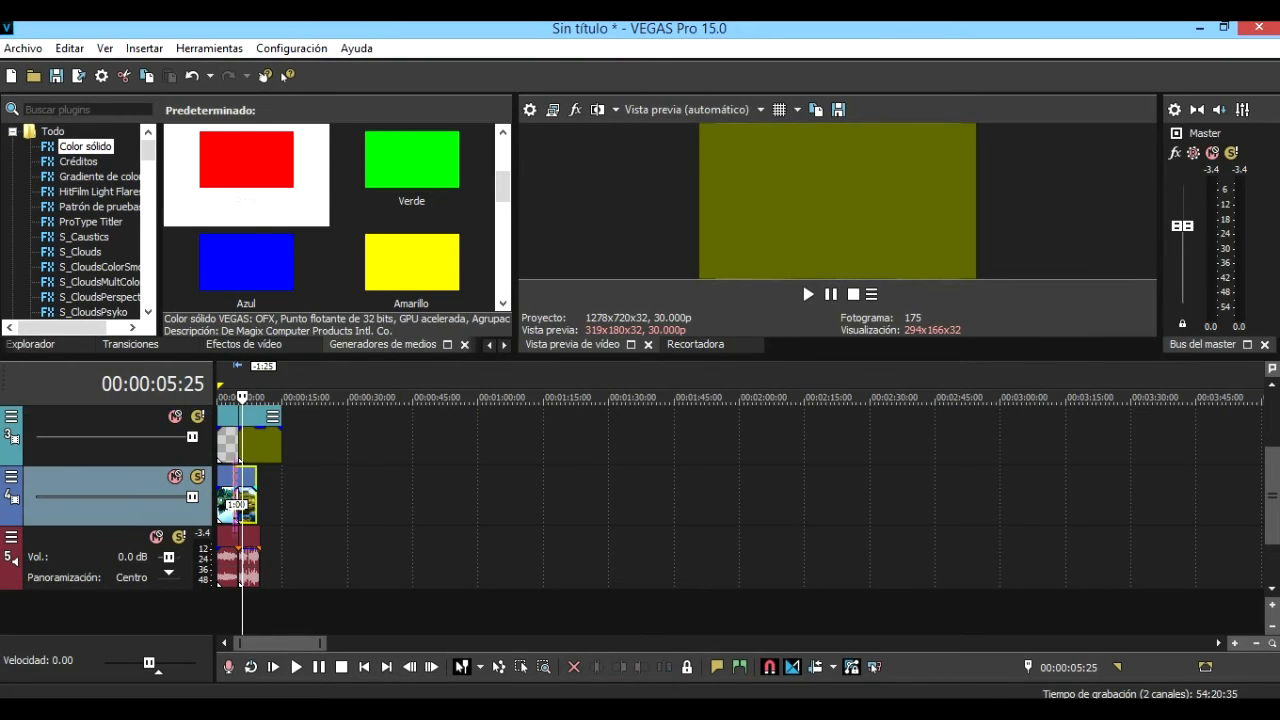
{"action": "left_click", "coordinate": [258, 445]}
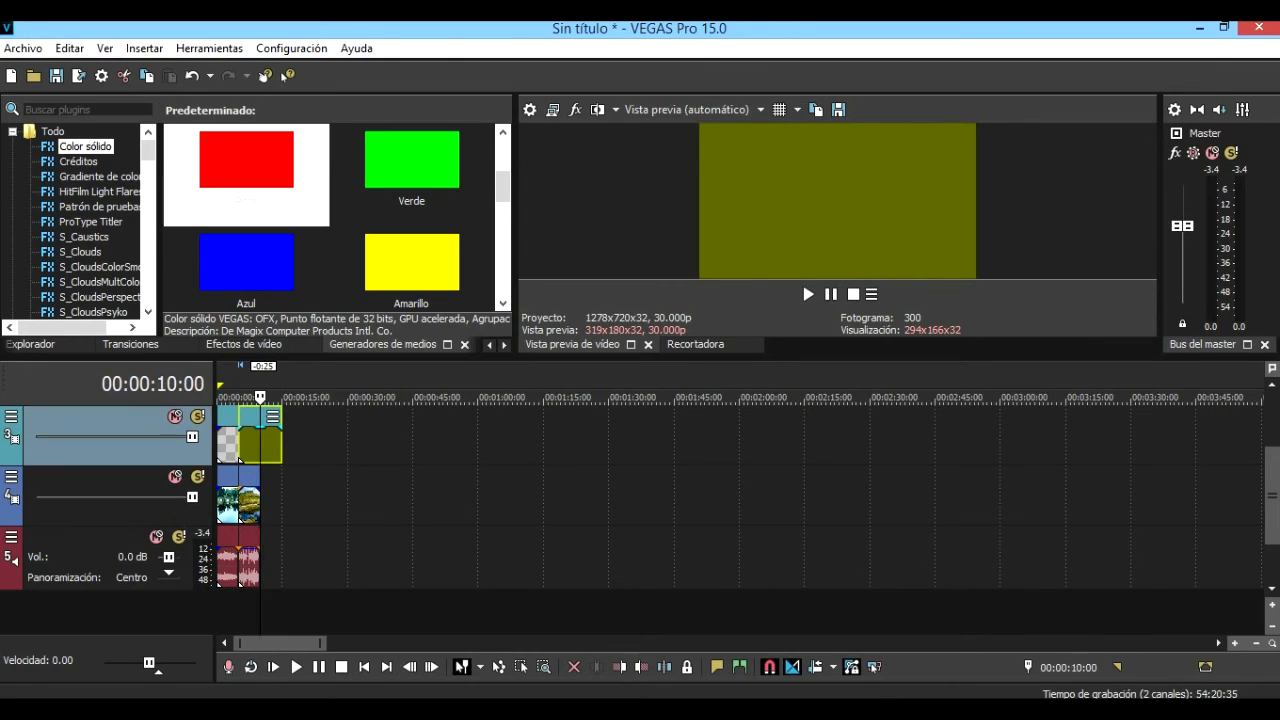
{"action": "key", "text": "Delete"}
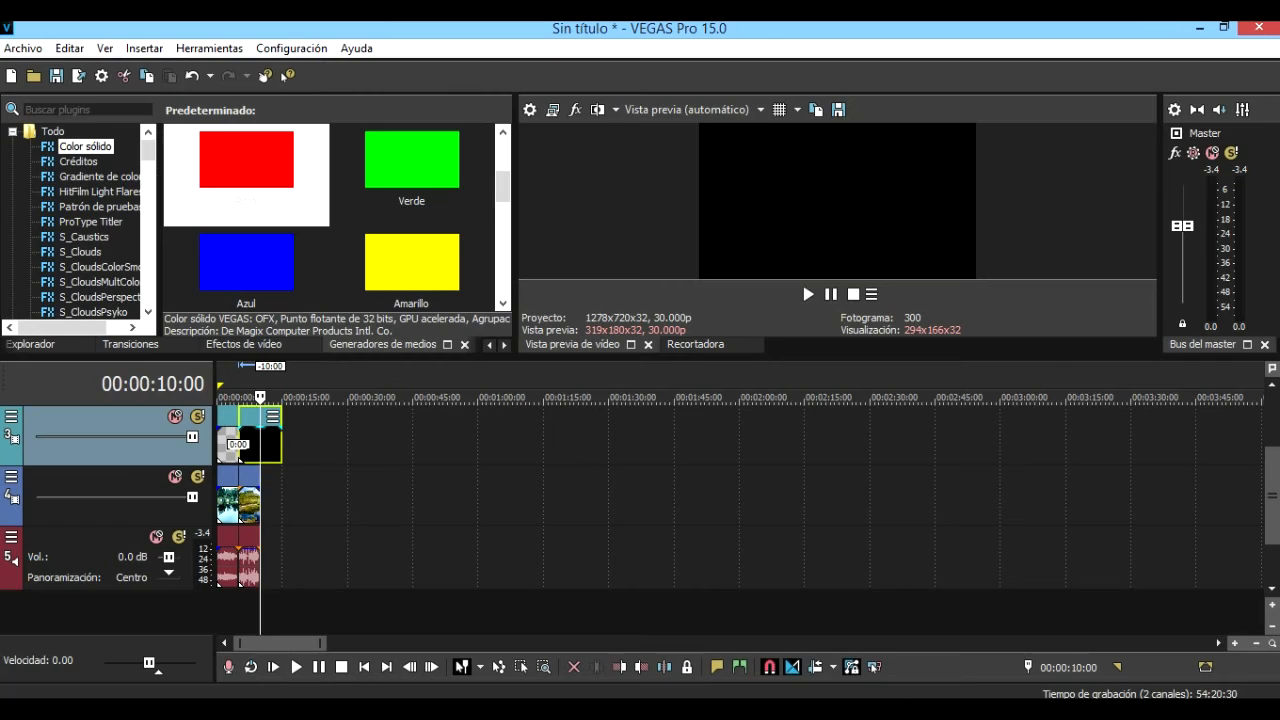
{"action": "key", "text": "Delete"}
{"action": "left_click", "coordinate": [222, 443]}
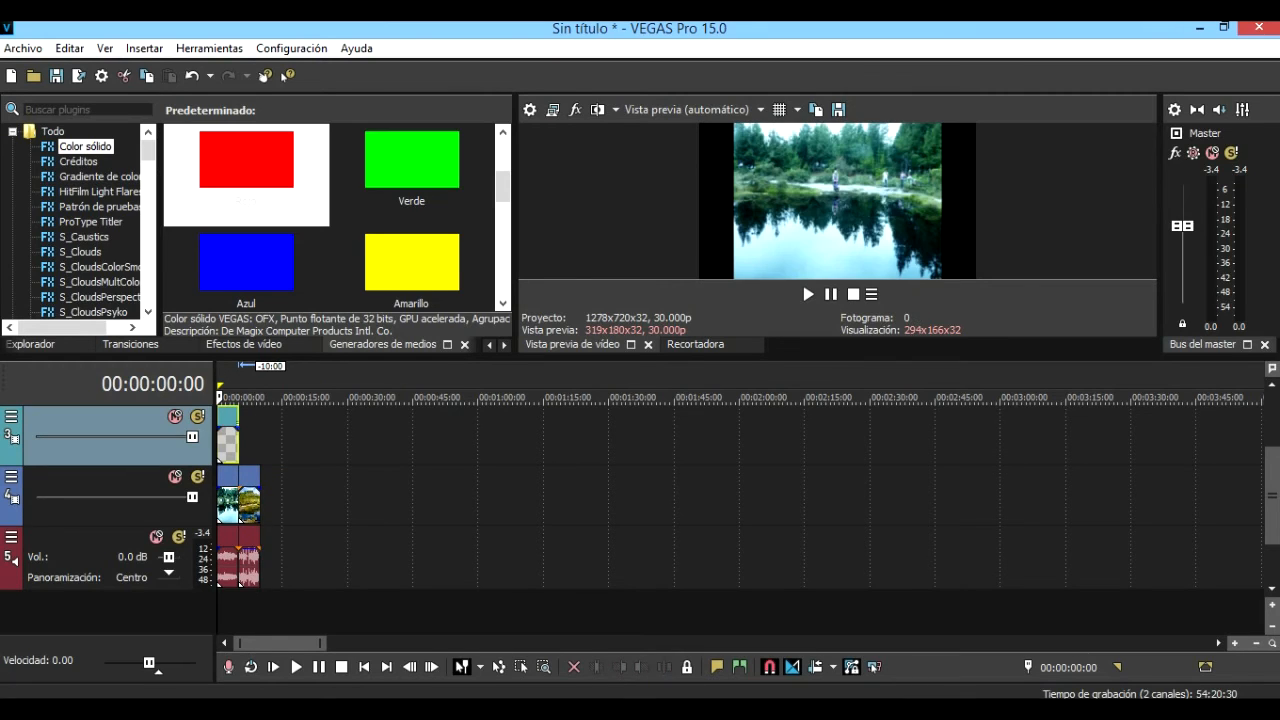
{"action": "left_click", "coordinate": [135, 344]}
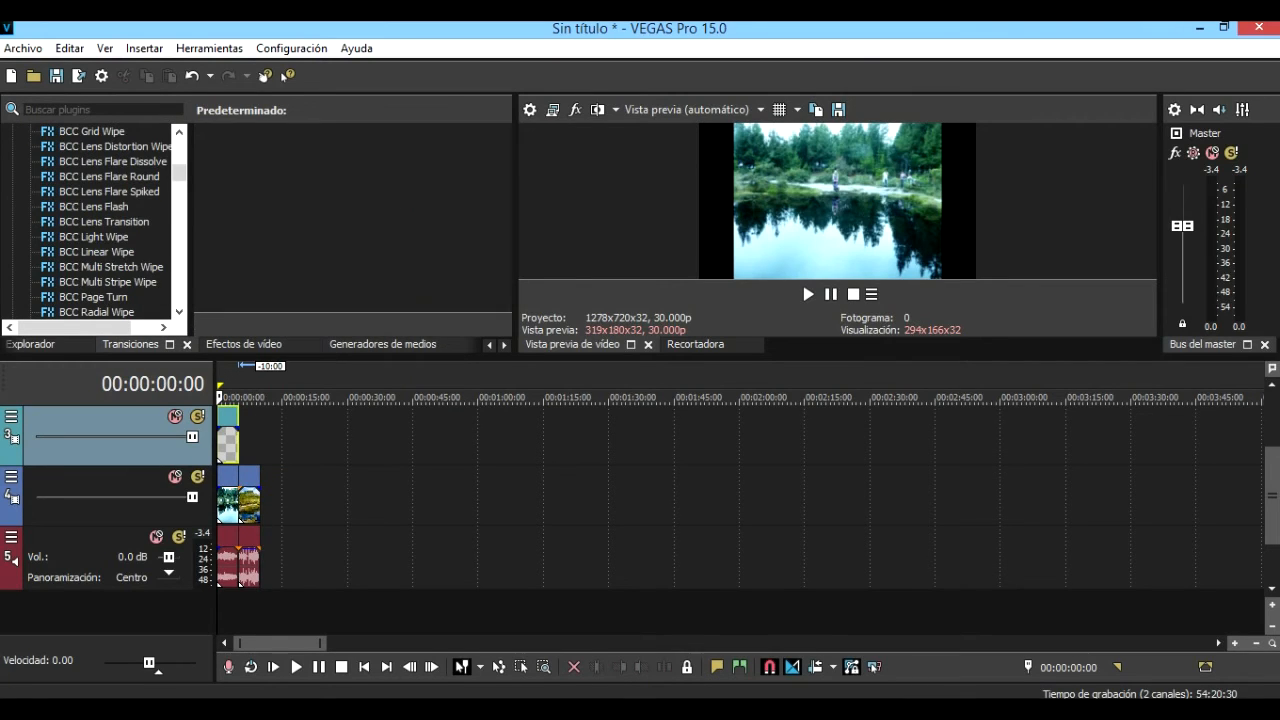
{"action": "left_click", "coordinate": [244, 344]}
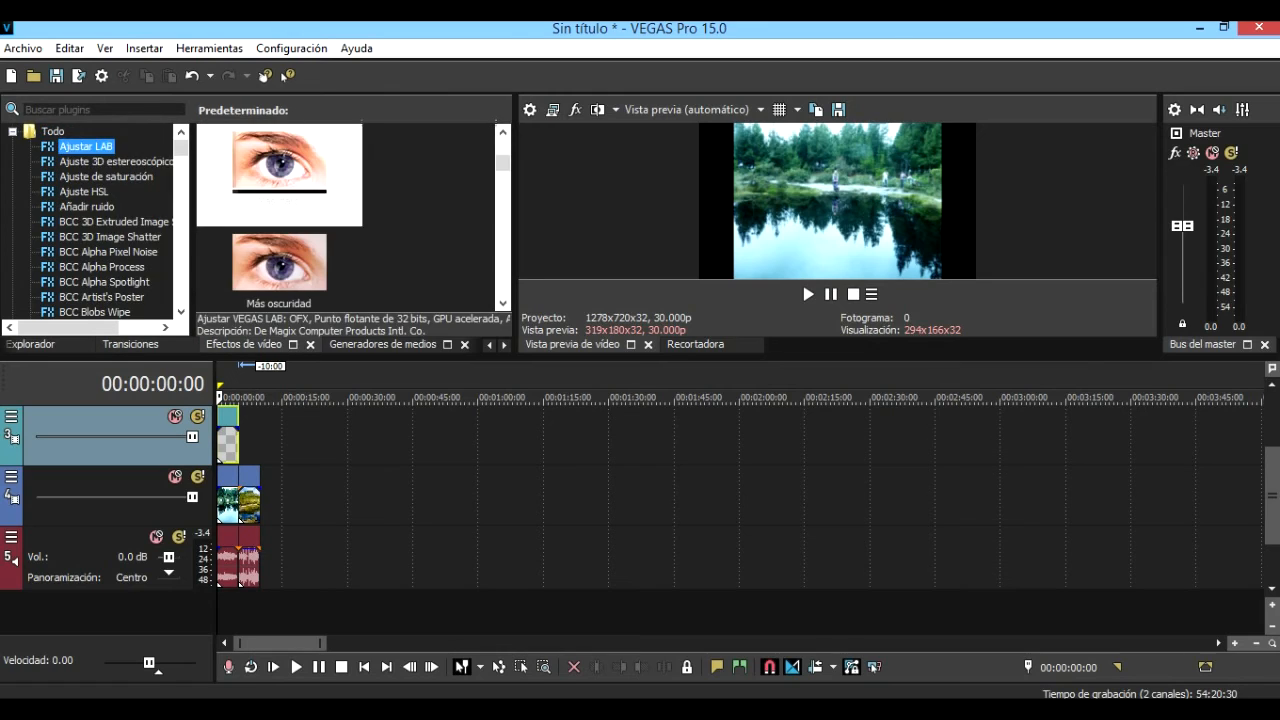
{"action": "left_click", "coordinate": [382, 344]}
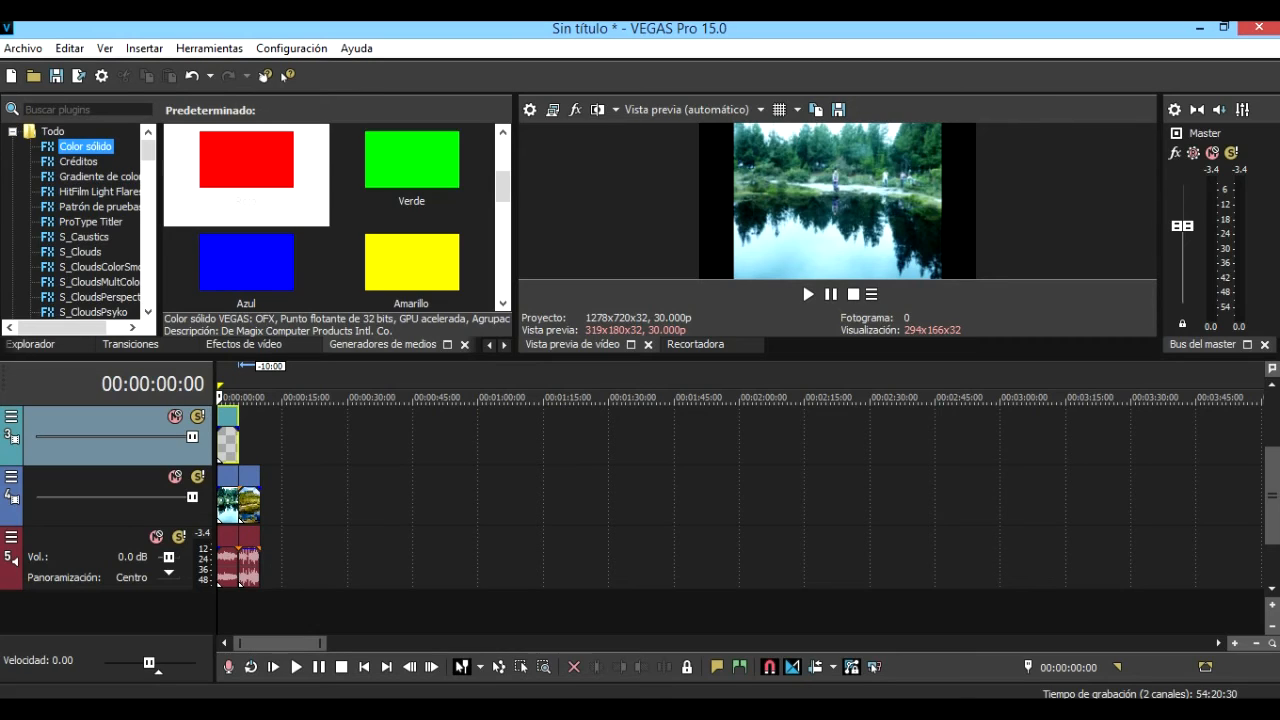
{"action": "left_click", "coordinate": [32, 344]}
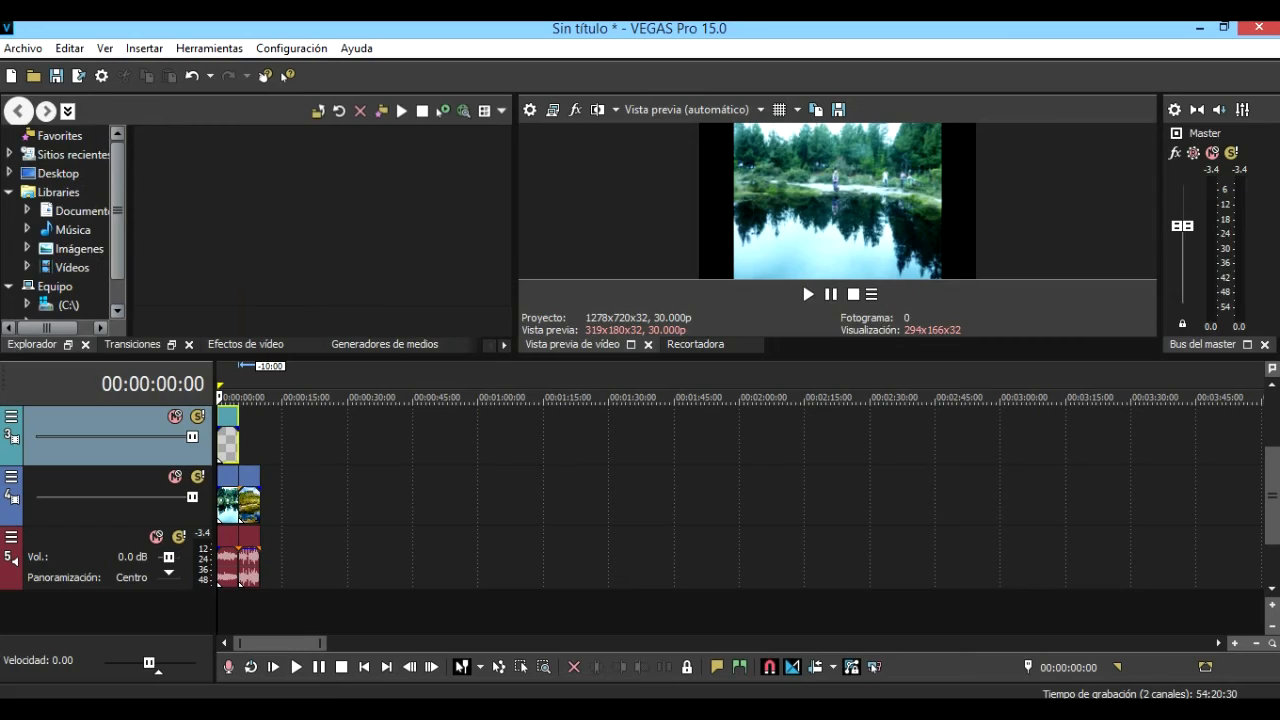
{"action": "left_click", "coordinate": [171, 345]}
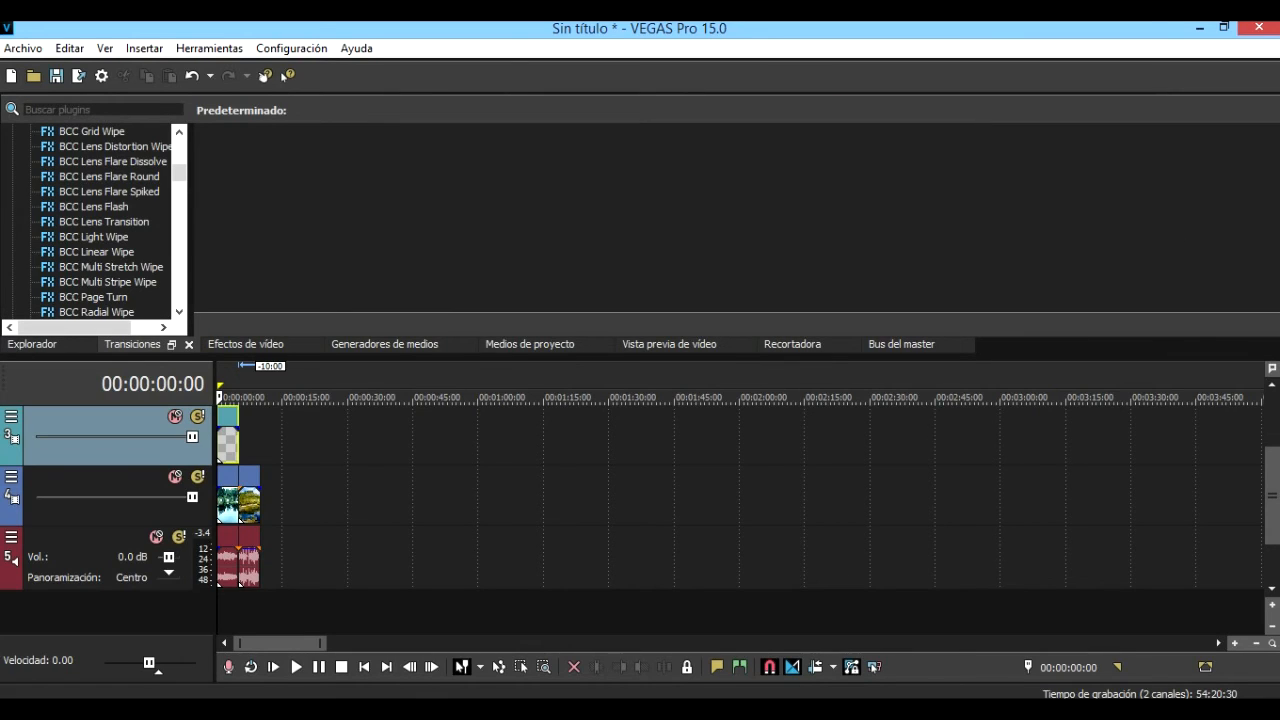
Select the timeline range from 00:00:00:00 to 00:00:10:00, covering the two lake images, the title and the music.
{"action": "left_click", "coordinate": [238, 500]}
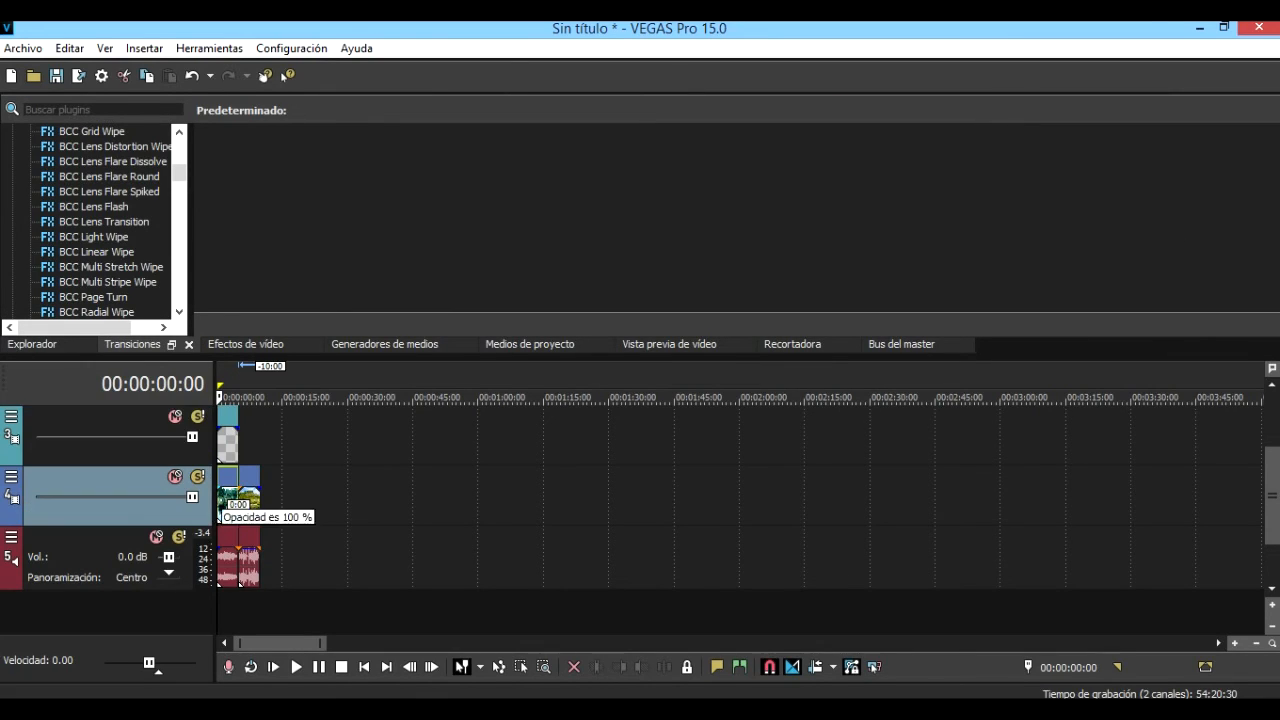
{"action": "left_click_drag", "start_coordinate": [274, 395], "coordinate": [218, 395]}
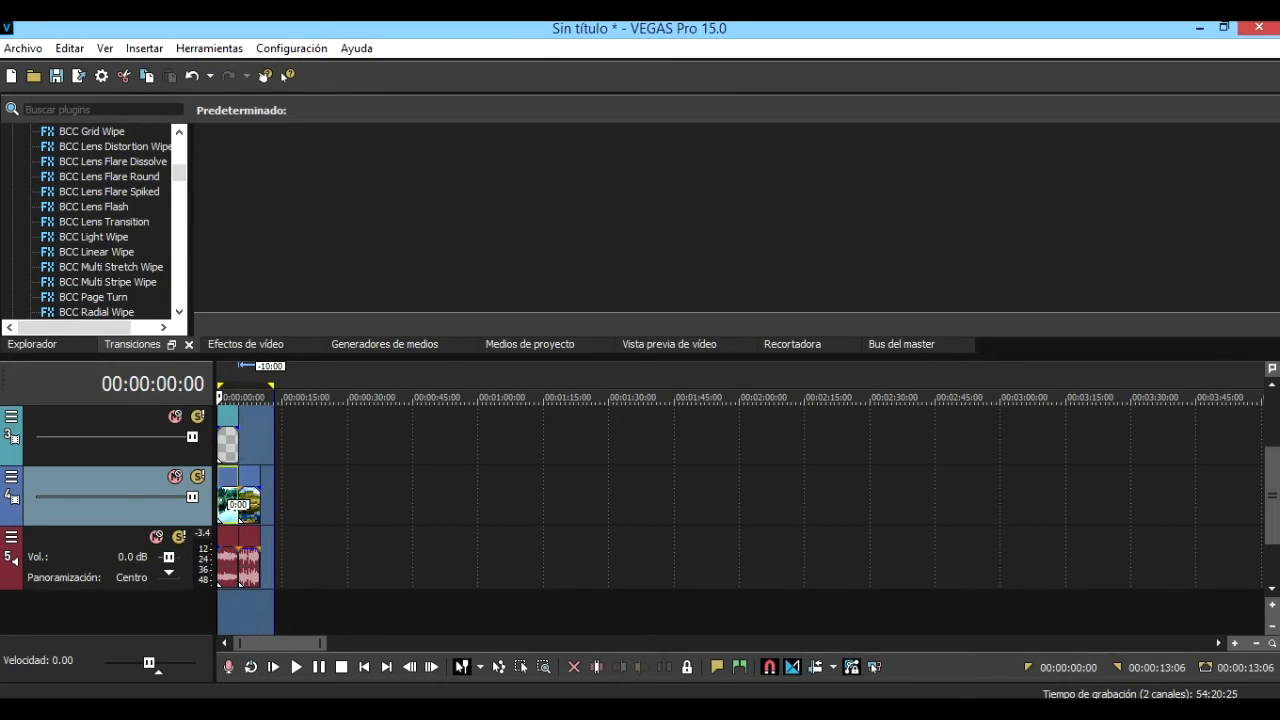
{"action": "left_click_drag", "start_coordinate": [272, 386], "coordinate": [260, 386]}
Open the render settings for the selected range and choose the Sony AVC/MVC template Internet 1280x720-30p.
{"action": "left_click", "coordinate": [23, 48]}
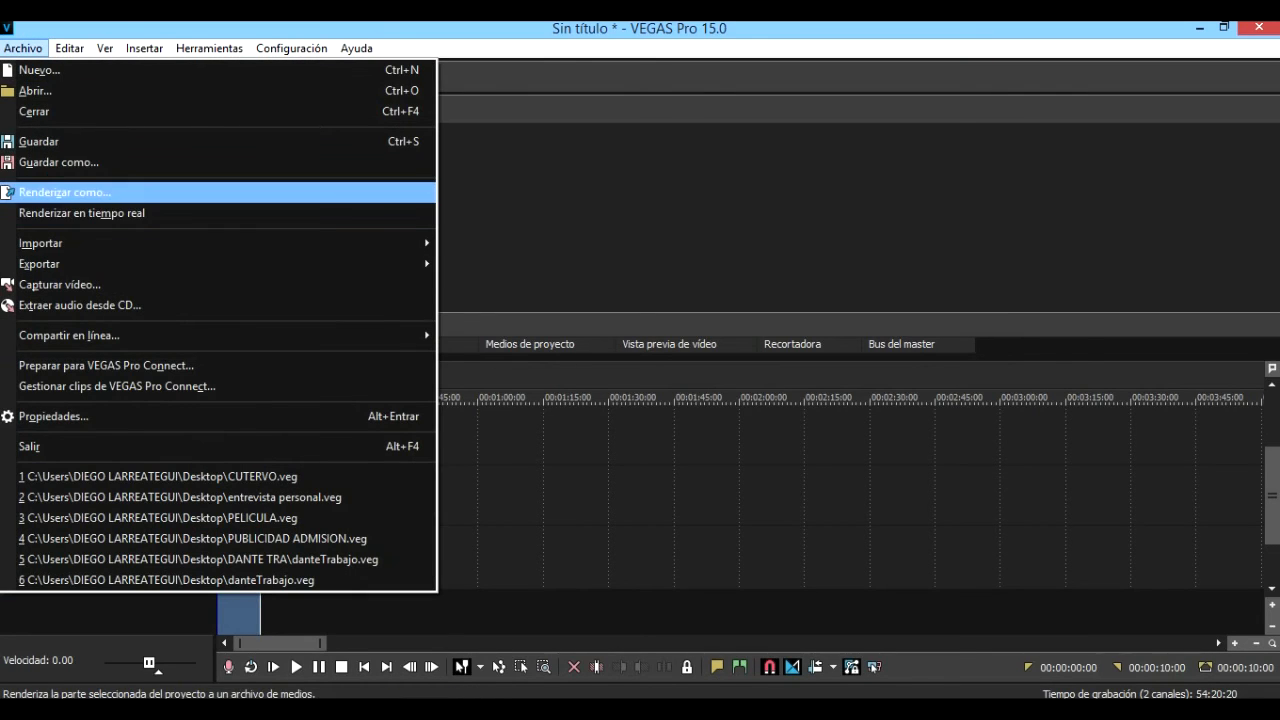
{"action": "left_click", "coordinate": [65, 192]}
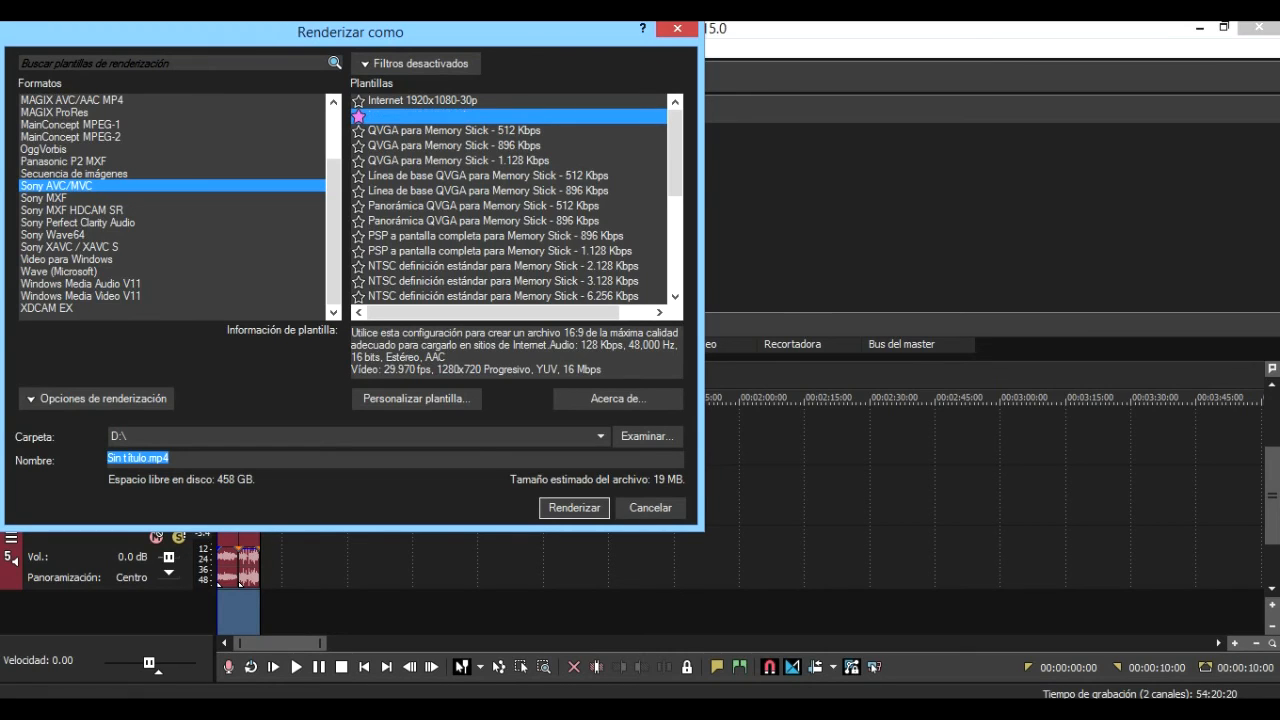
{"action": "left_click", "coordinate": [420, 116]}
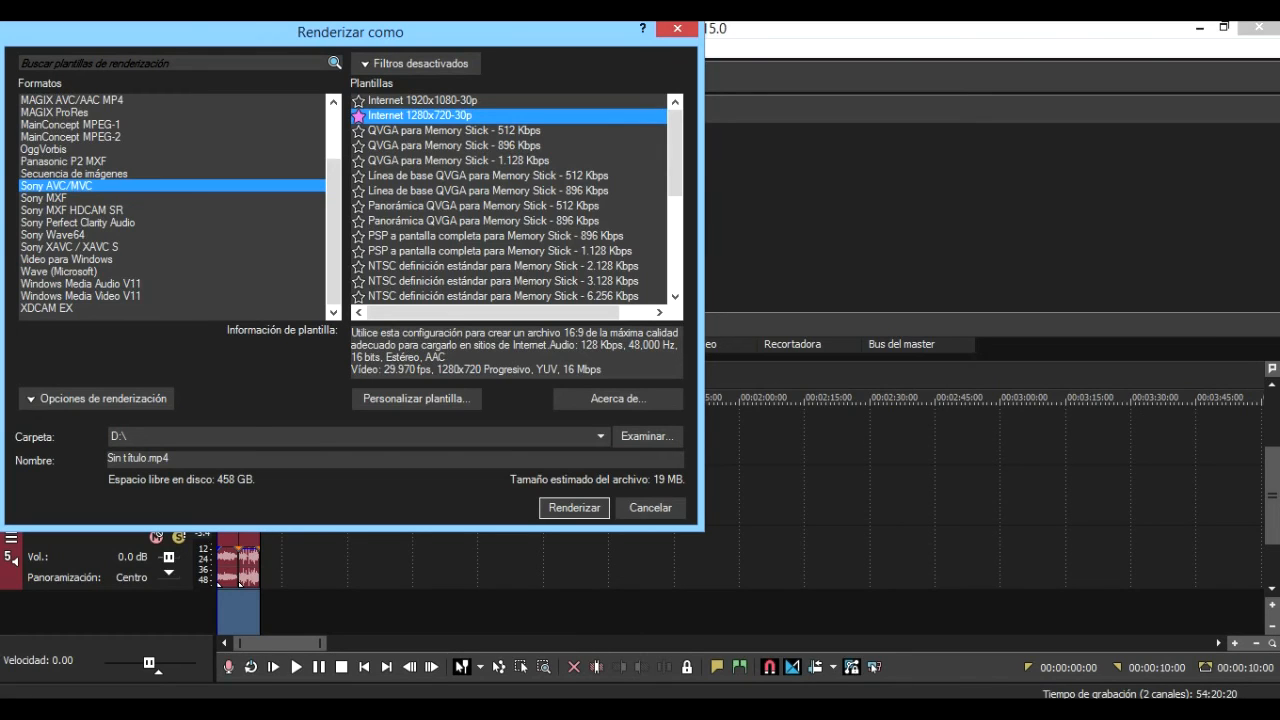
Set the render destination to the desktop folder (Escritorio) and name the output file SHUMAQ.
{"action": "left_click", "coordinate": [130, 436]}
{"action": "left_click", "coordinate": [130, 436]}
{"action": "left_click", "coordinate": [648, 437]}
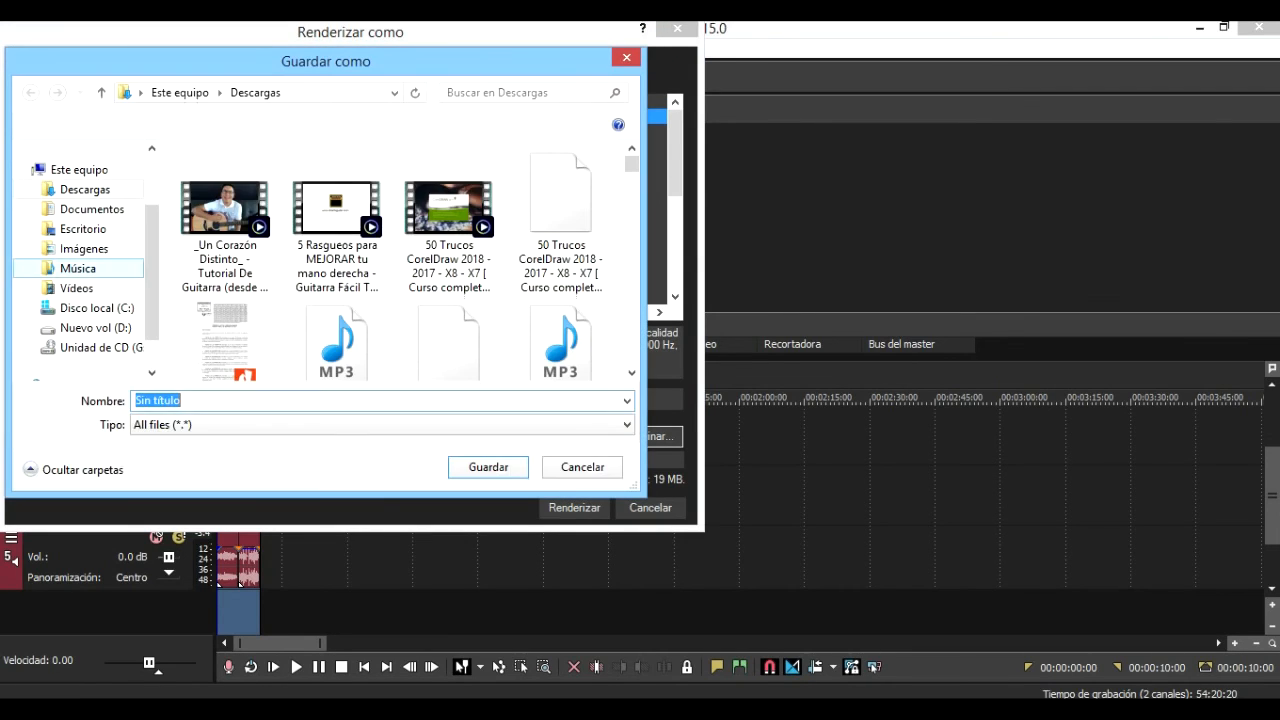
{"action": "left_click", "coordinate": [83, 229]}
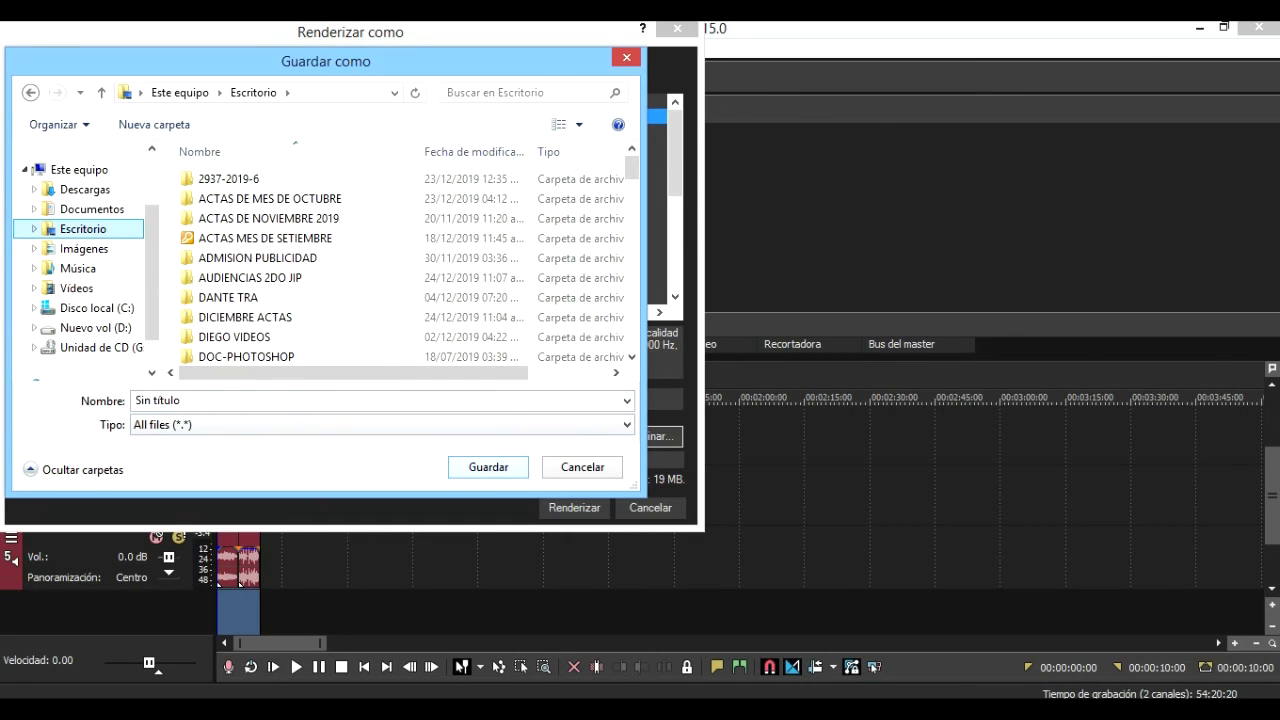
{"action": "left_click", "coordinate": [172, 401]}
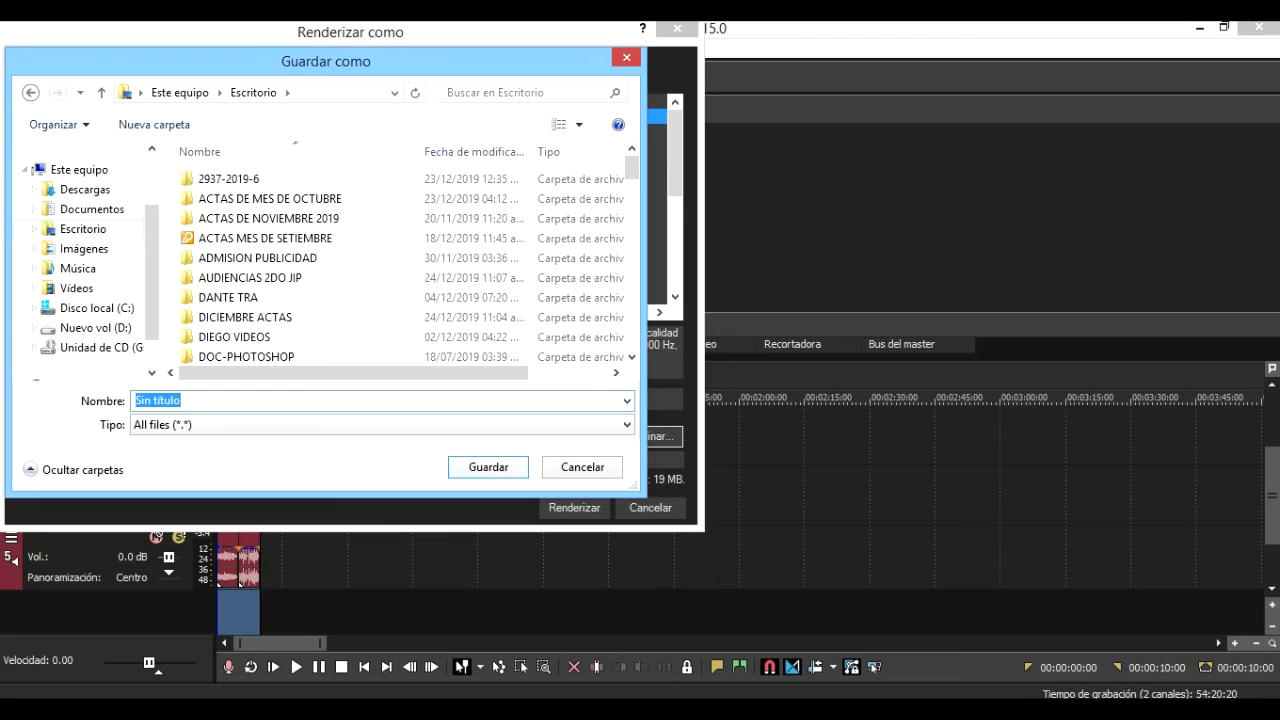
{"action": "type", "text": "SHUMAQ"}
{"action": "left_click", "coordinate": [380, 425]}
{"action": "left_click", "coordinate": [380, 425]}
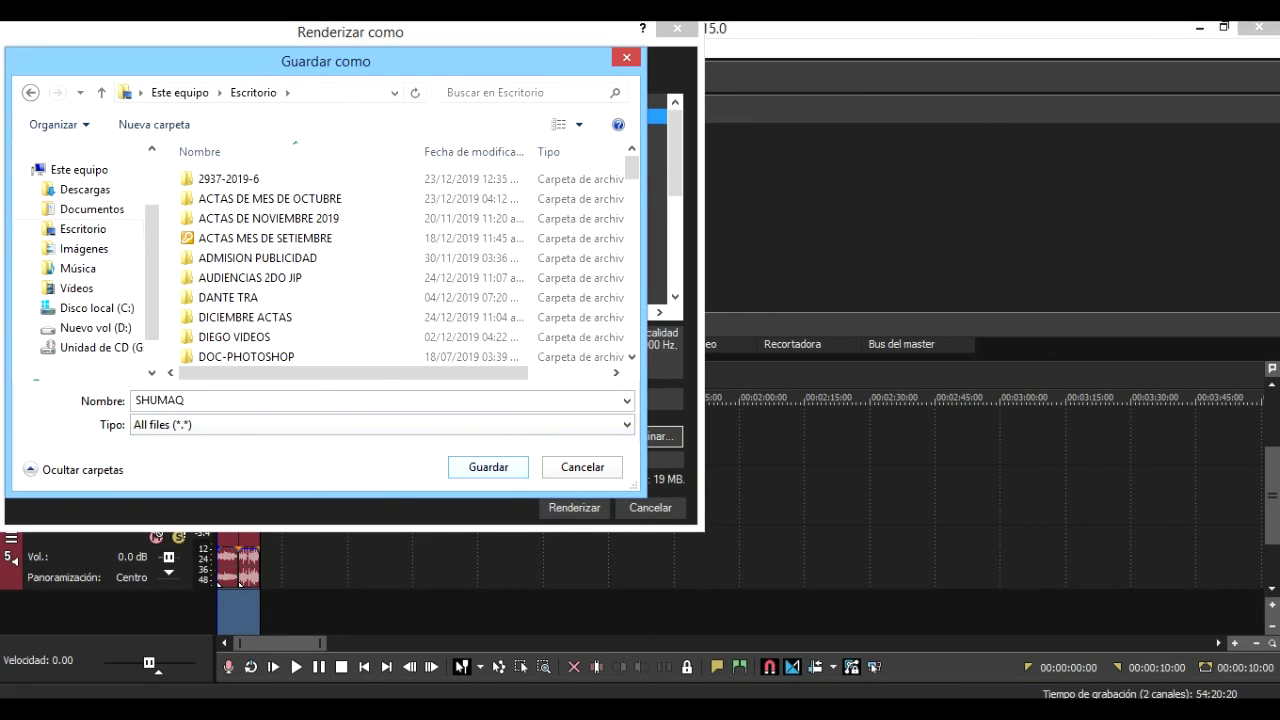
{"action": "key", "text": "Return"}
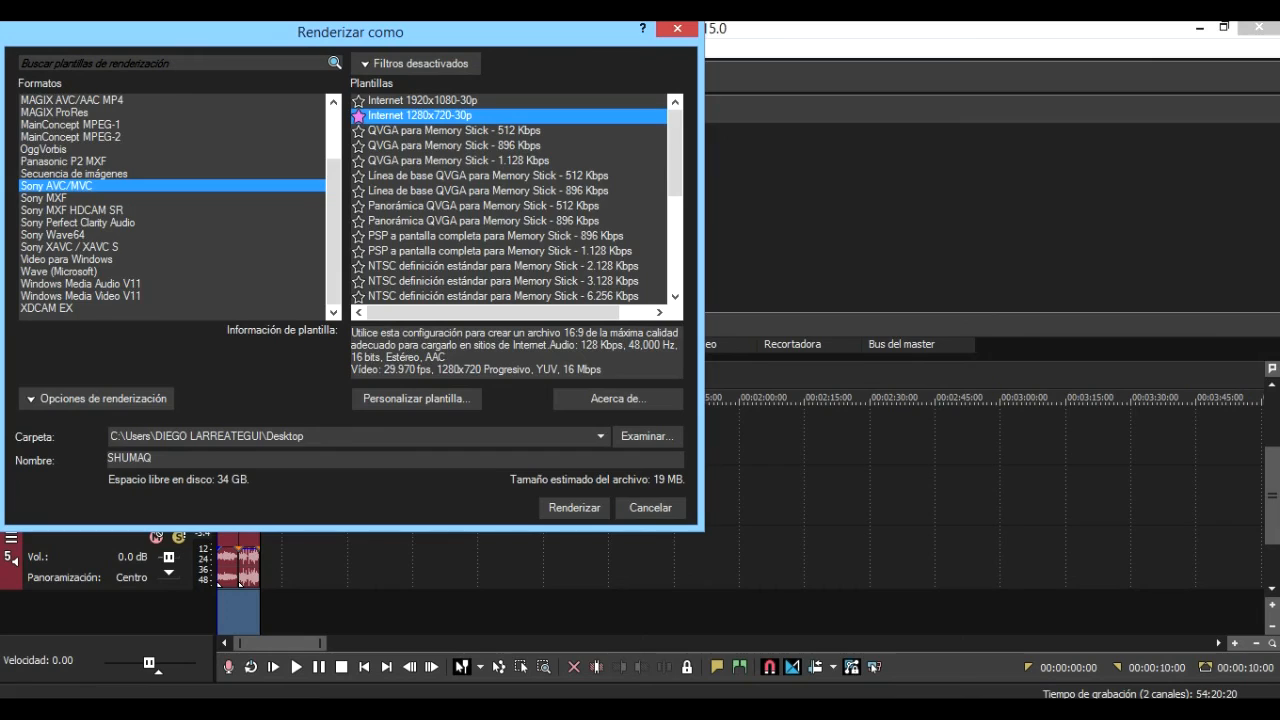
Render the selected range with the chosen template to the SHUMAQ video file.
{"action": "left_click", "coordinate": [574, 508]}
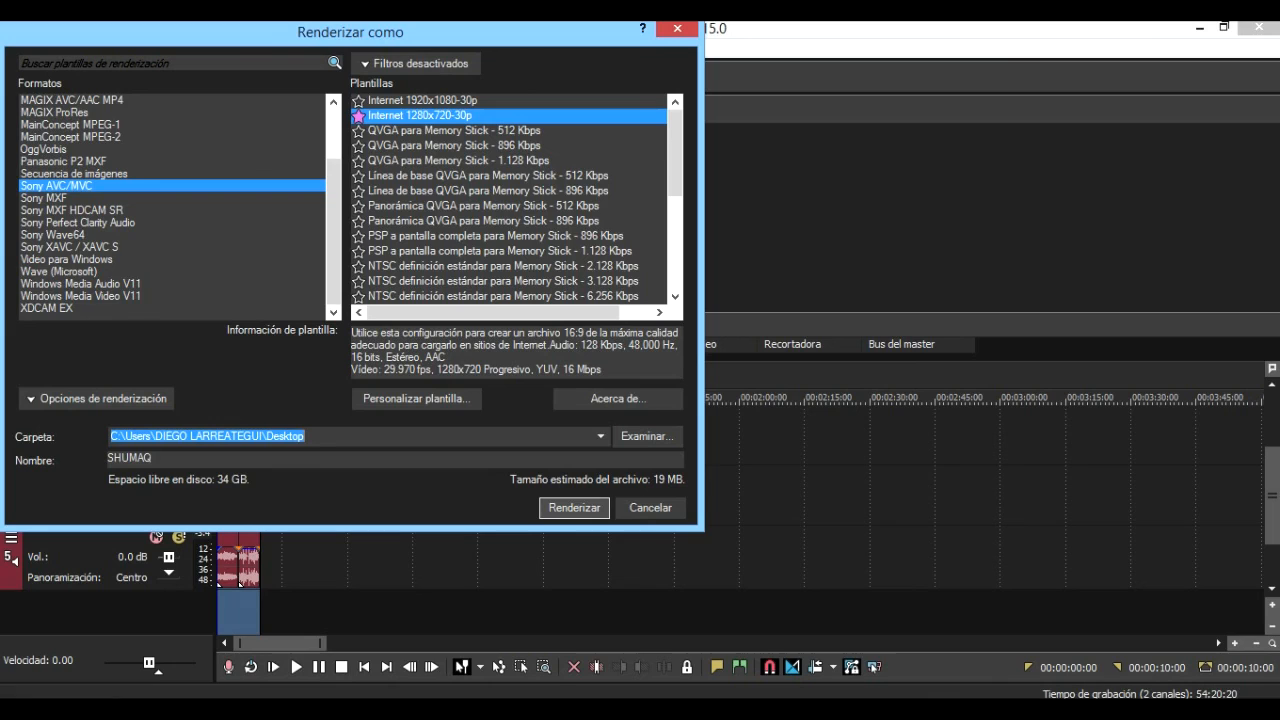
{"action": "left_click", "coordinate": [574, 508]}
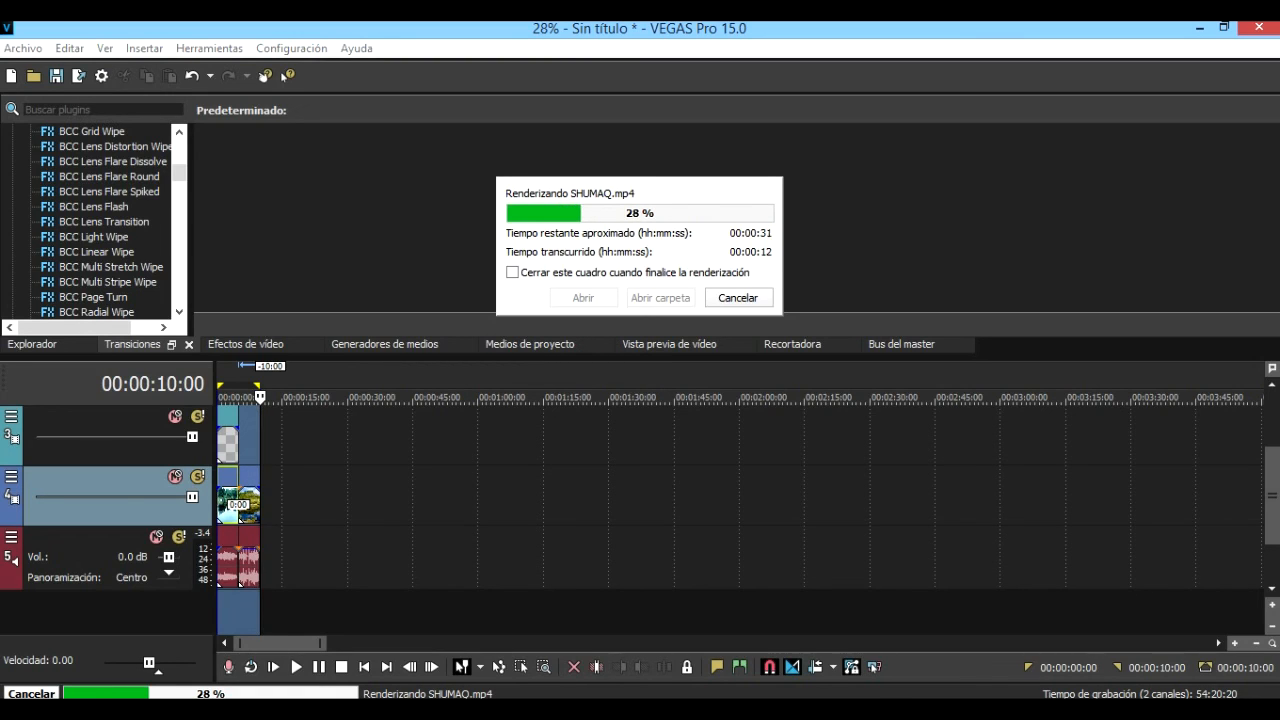
{"action": "key", "text": "alt+Tab"}
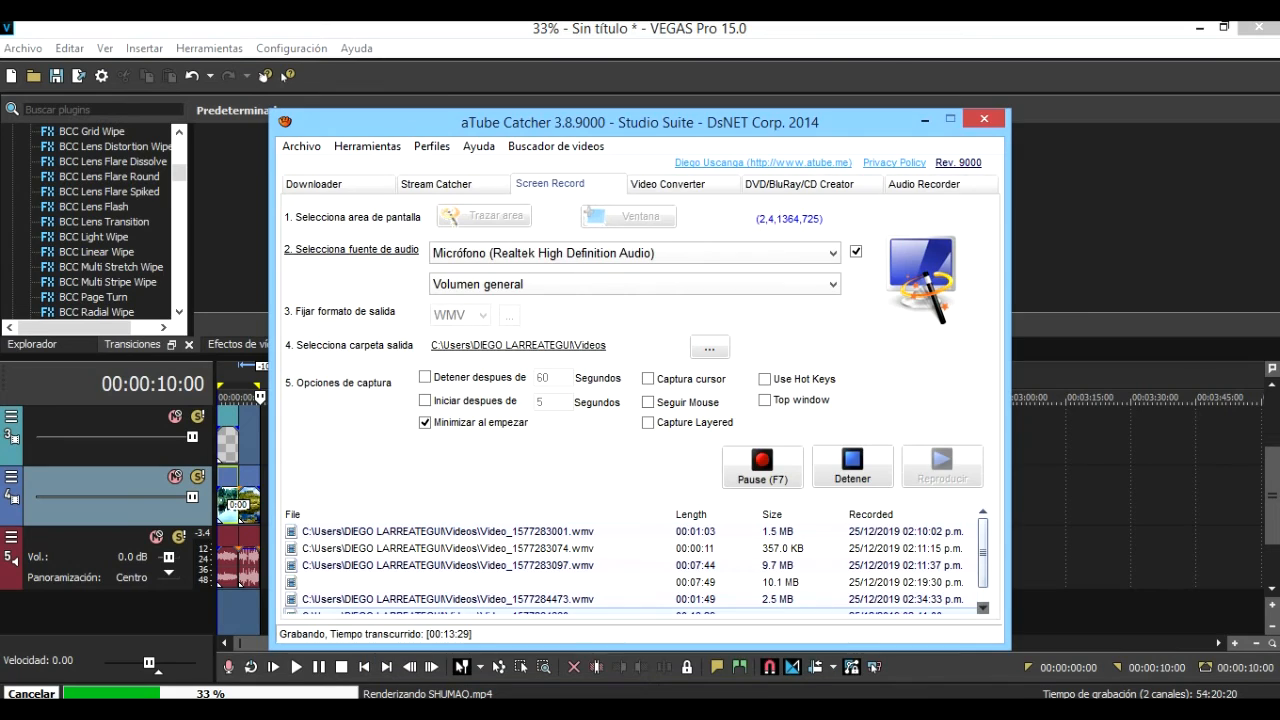
{"action": "left_click", "coordinate": [795, 455]}
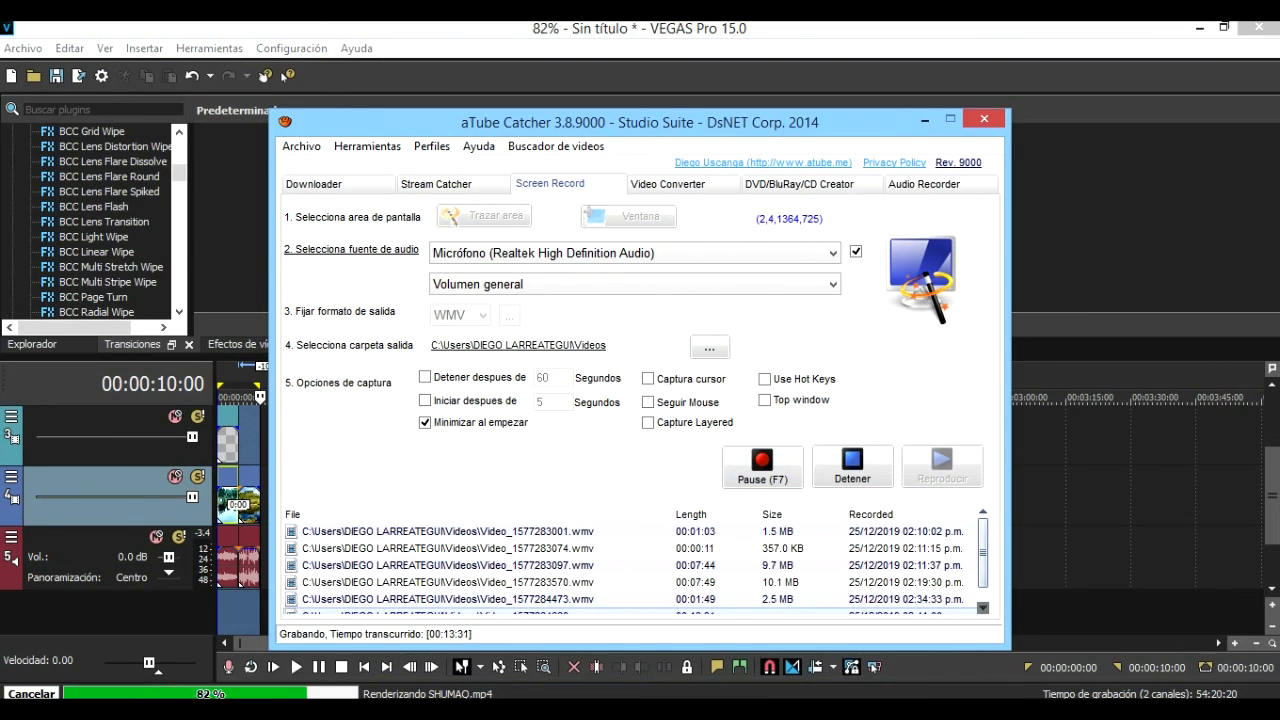
{"action": "left_click", "coordinate": [924, 119]}
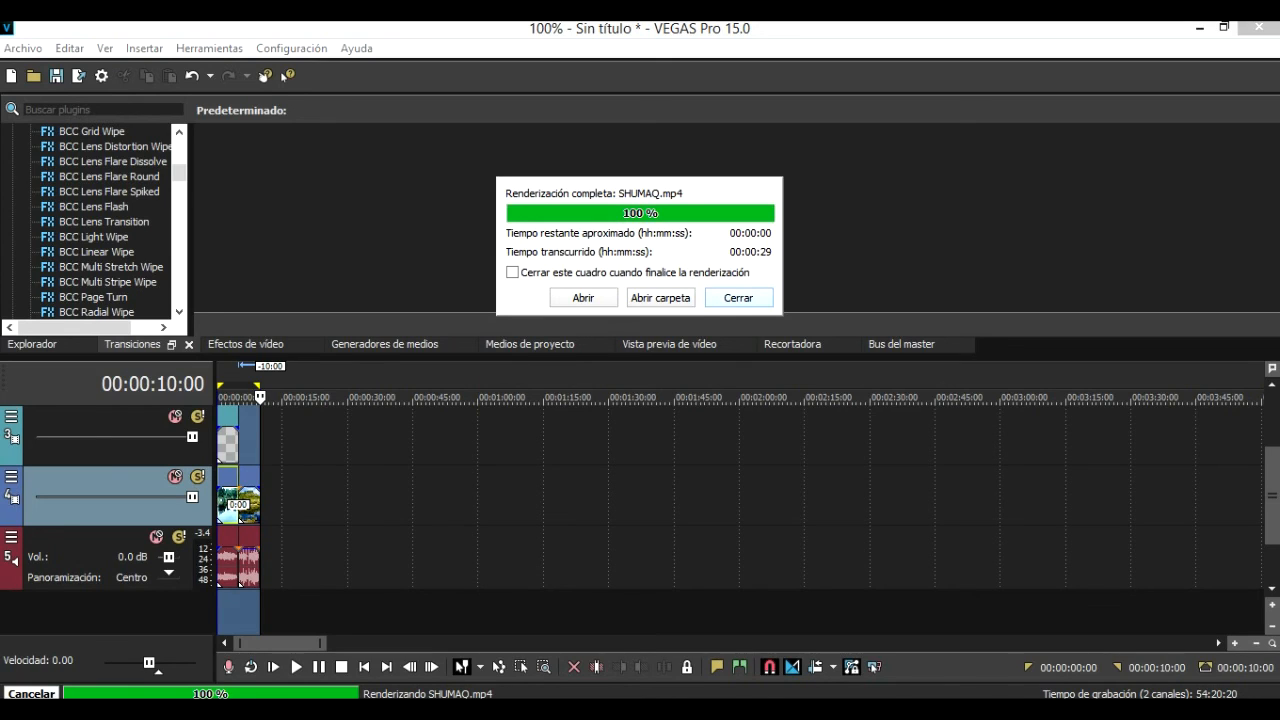
Close the progress window of the finished SHUMAQ.mp4 render.
{"action": "left_click", "coordinate": [738, 298]}
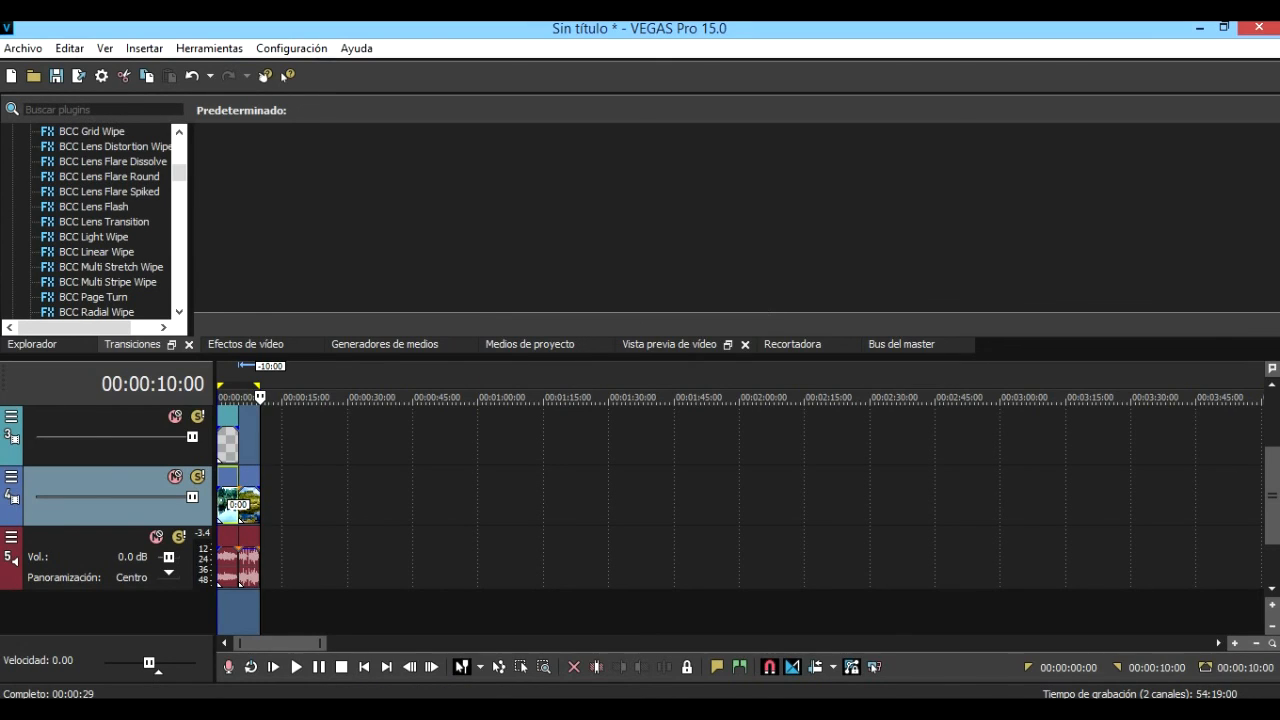